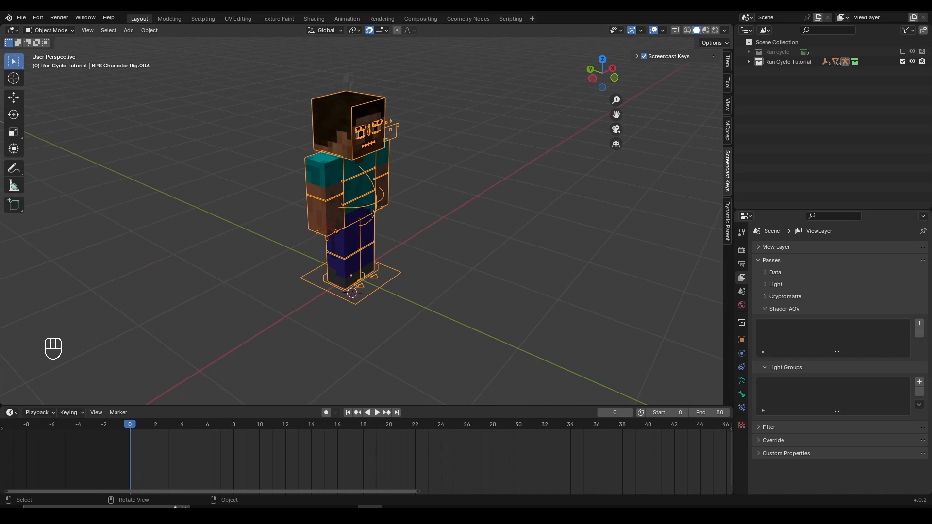
Switch the selected character rig from Object Mode to Pose Mode
middle_click_drag(373, 332, 369, 287)
key("a")
key("a")
key("a")
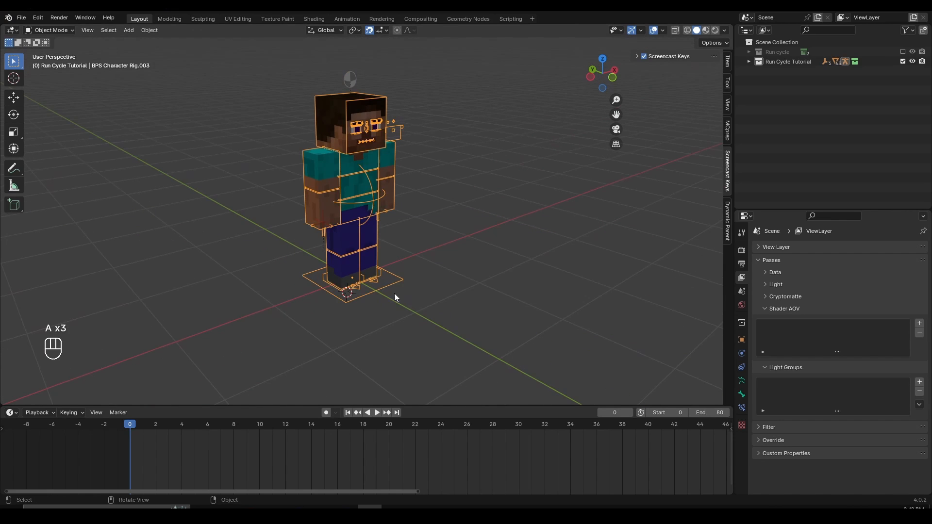
key("ctrl+Tab")
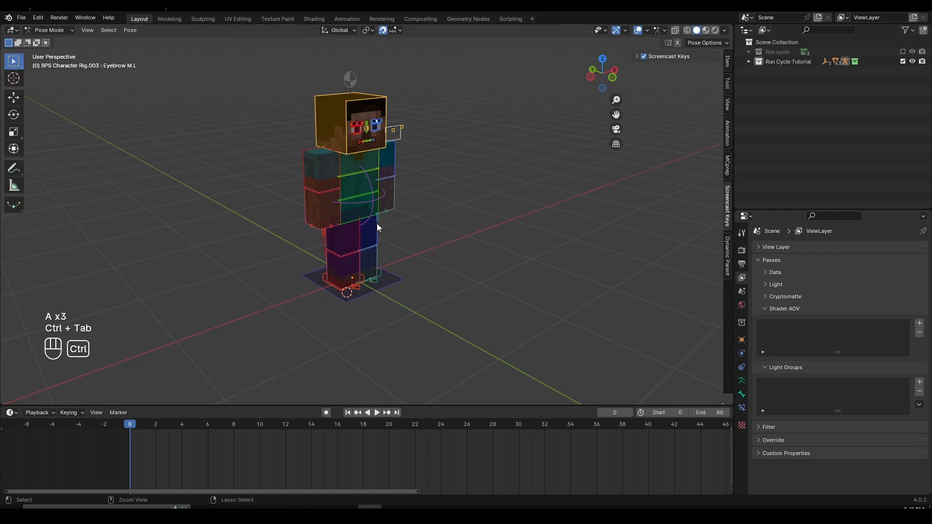
Turn on auto keying and set the active keying set to Location & Rotation
scroll(369, 257, "up", 2)
middle_click_drag(350, 241, 411, 289)
middle_click_drag(410, 289, 416, 253, "shift")
scroll(368, 298, "up", 3)
middle_click_drag(368, 302, 341, 337)
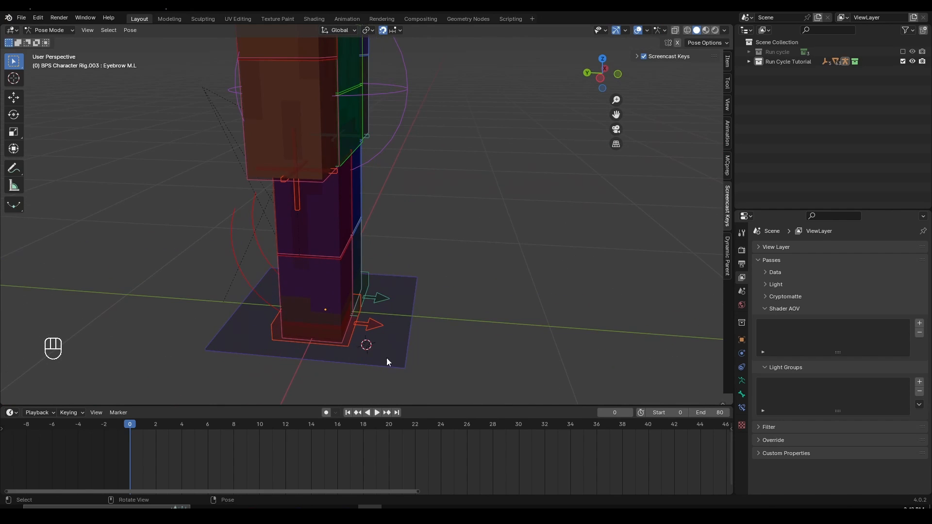
middle_click_drag(309, 282, 316, 351)
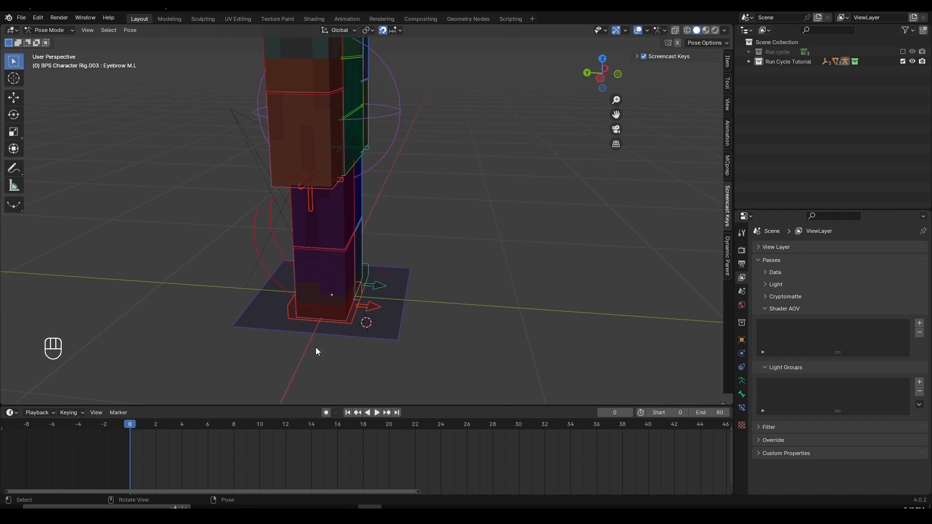
left_click(327, 413)
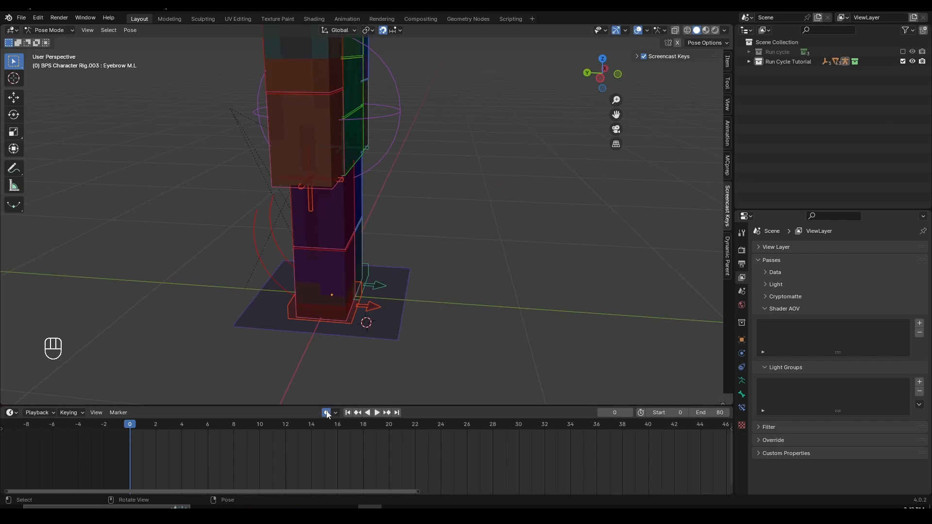
left_click(68, 413)
left_click(65, 359)
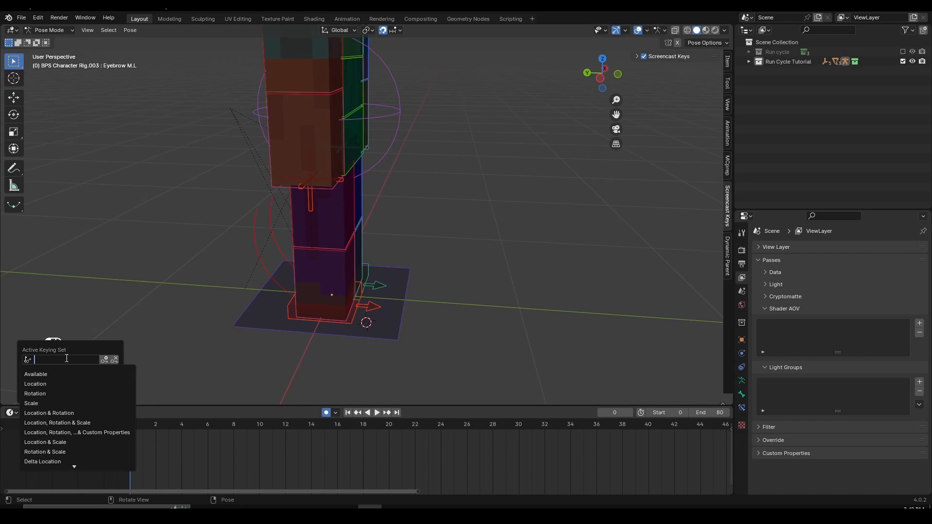
left_click(58, 413)
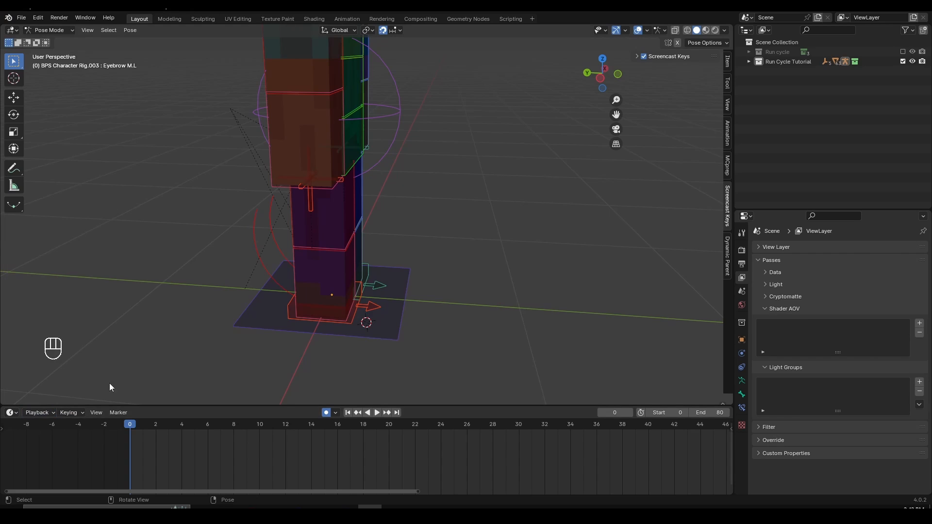
Turn off snapping and move the right foot control Leg IK.R forward about 0.32 m along the Y axis at frame 0
middle_click_drag(388, 343, 365, 262)
left_click(339, 281)
key("g")
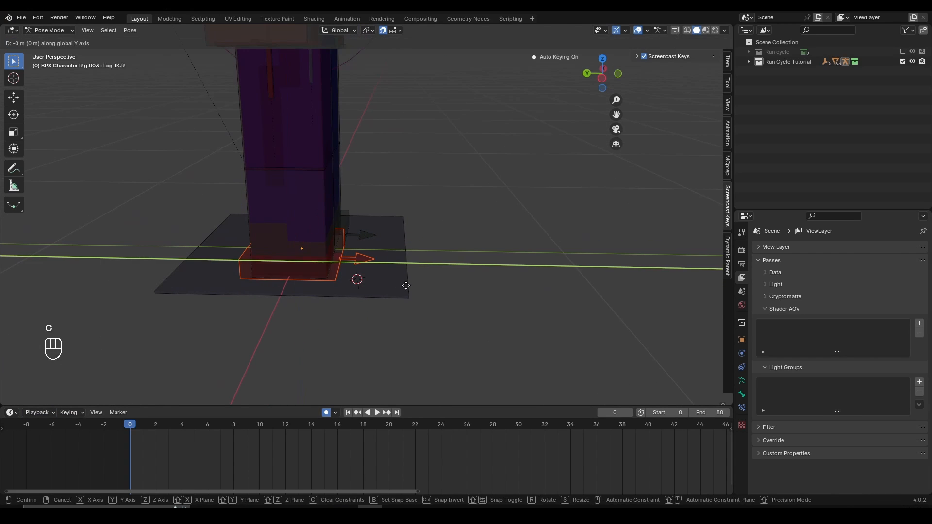
right_click(385, 276)
left_click(383, 30)
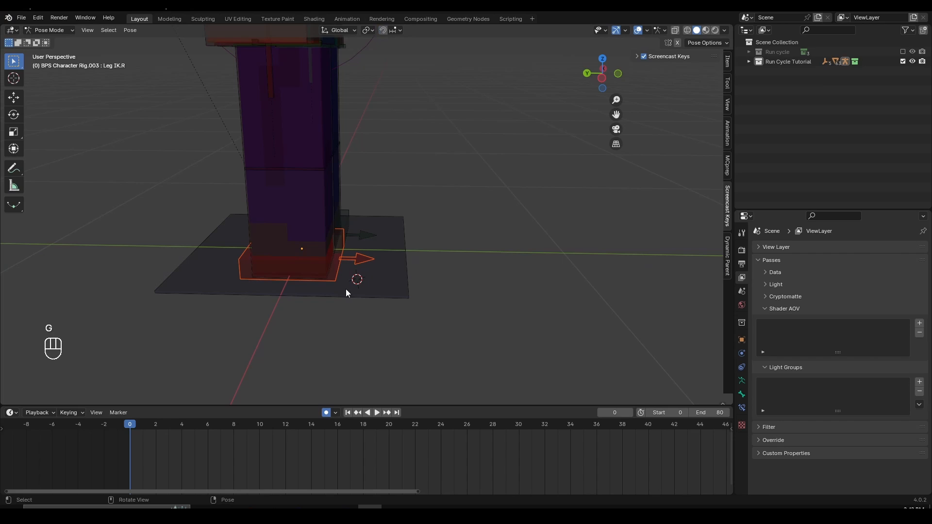
key("g")
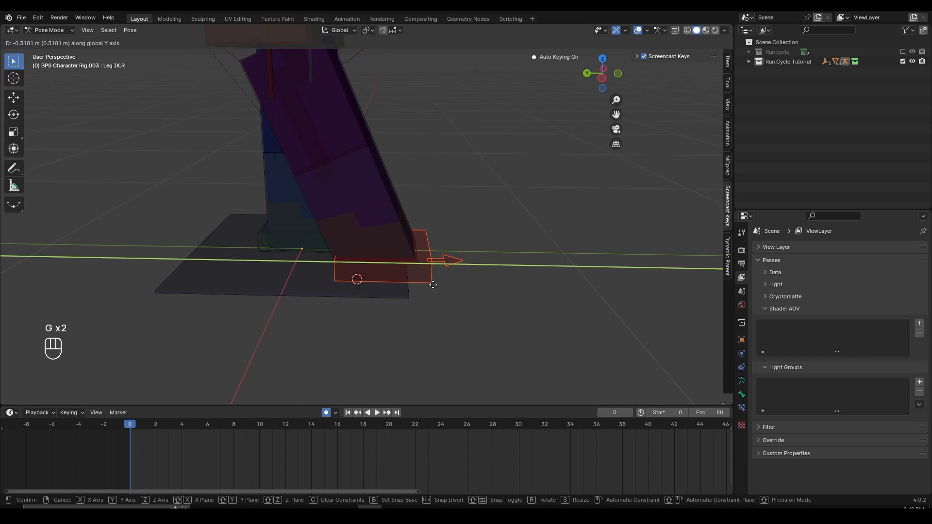
left_click(433, 284)
scroll(421, 286, "down", 3)
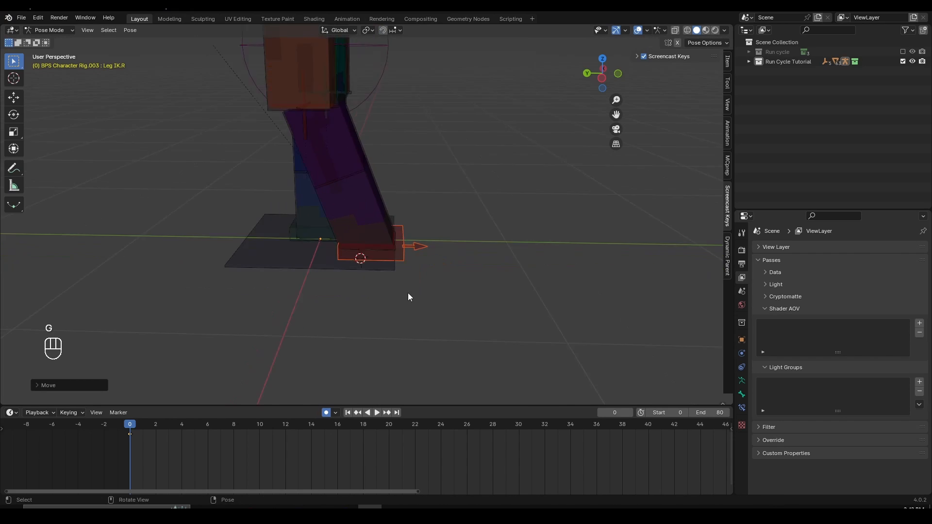
Move the left foot control Leg IK.L backward along the Y axis, behind the body
middle_click_drag(408, 293, 349, 255)
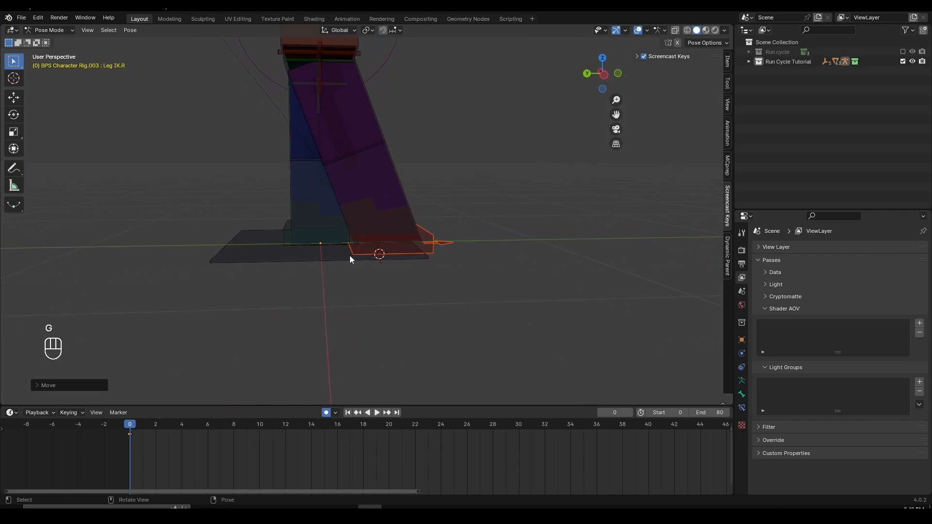
left_click(307, 237)
key("g")
left_click(297, 246)
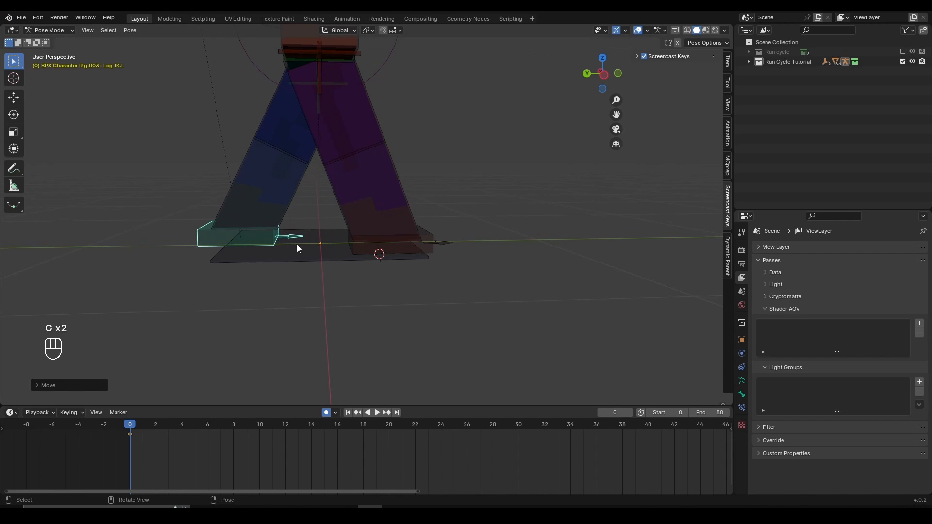
Raise the left foot control along Z and rotate it about X so the toes point steeply down
key("g")
key("z")
key("r")
key("x")
key("x")
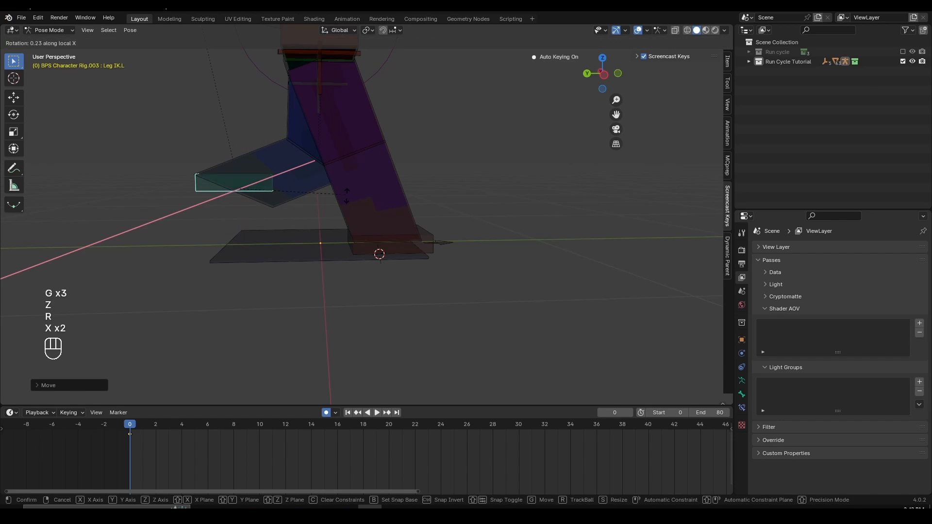
key("g")
key("z")
key("r")
key("x")
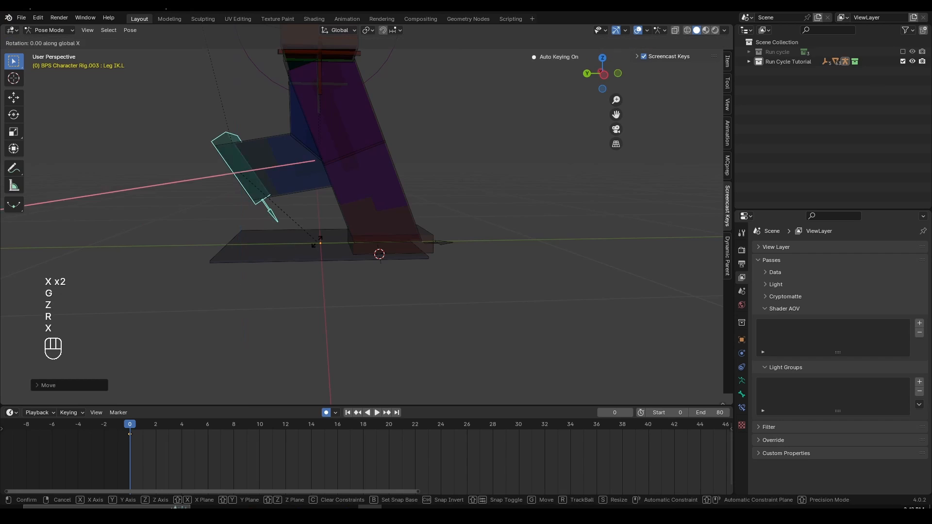
key("r")
key("x")
left_click(309, 259)
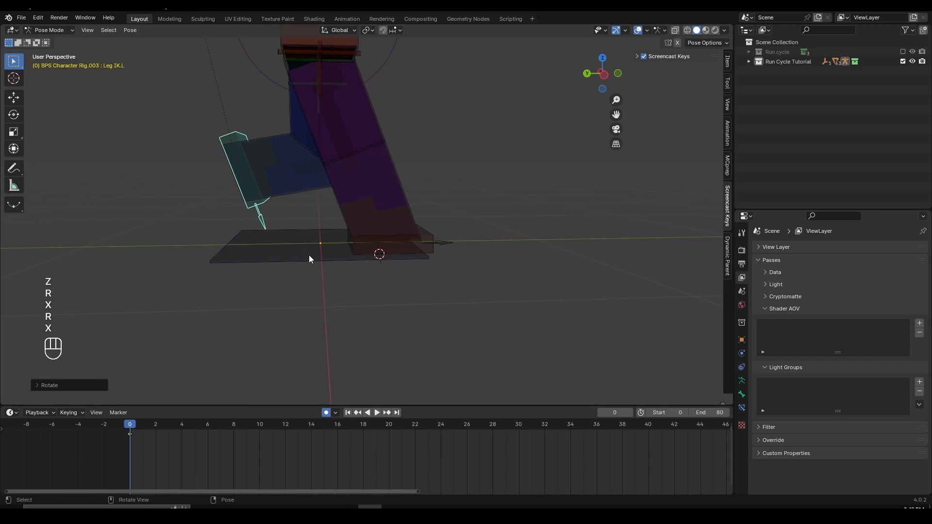
Shift the raised left foot control a little farther back along the Y axis
key("g")
key("g")
key("g")
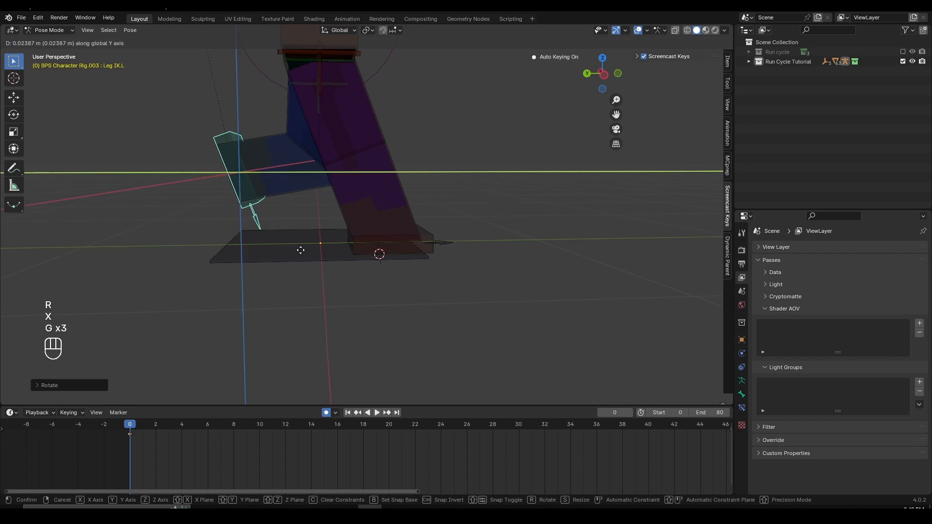
left_click(273, 252)
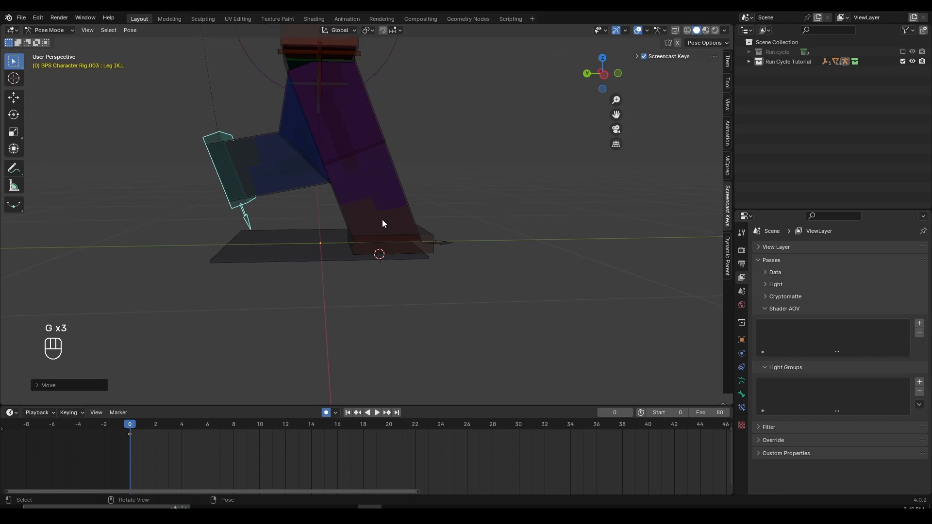
Lower the Pelvis bone along Z until the front knee bends, and tilt it forward about X
middle_click_drag(382, 220, 353, 147)
left_click(353, 146)
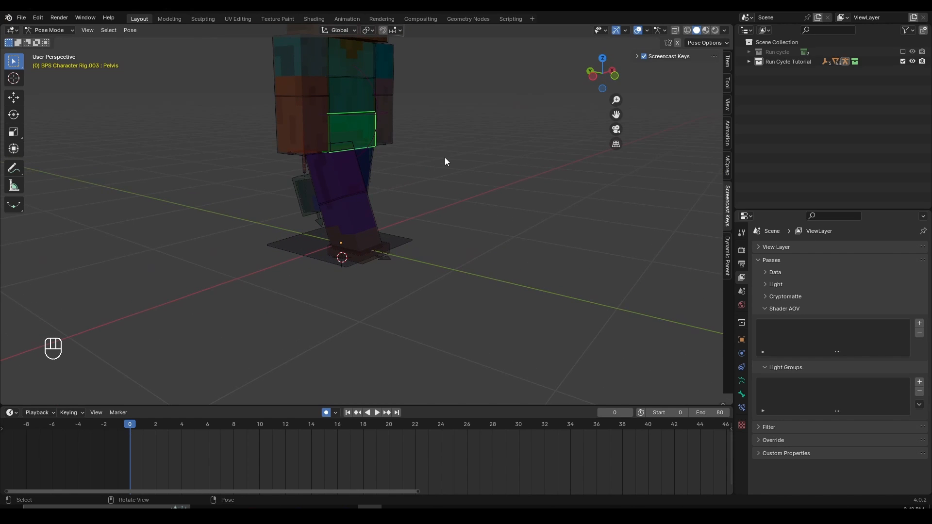
key("g")
key("z")
left_click(445, 169)
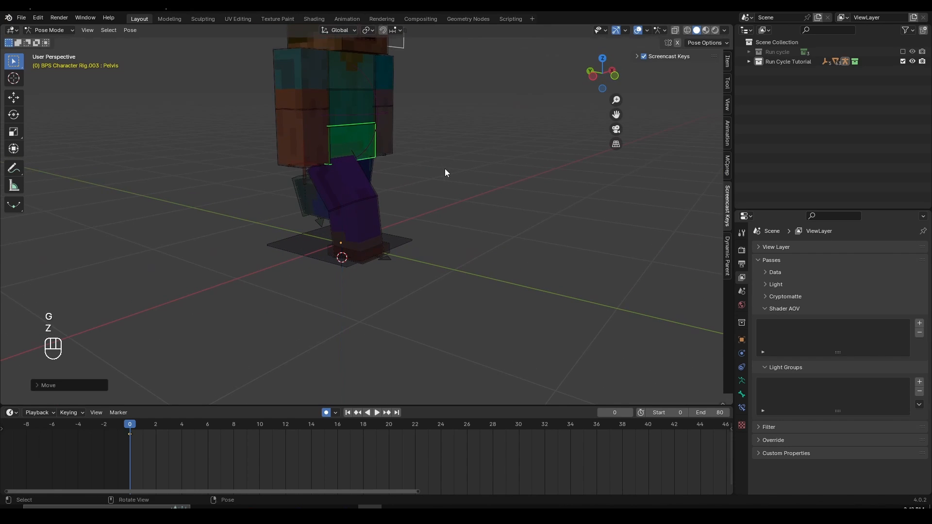
middle_click_drag(445, 168, 458, 181)
key("r")
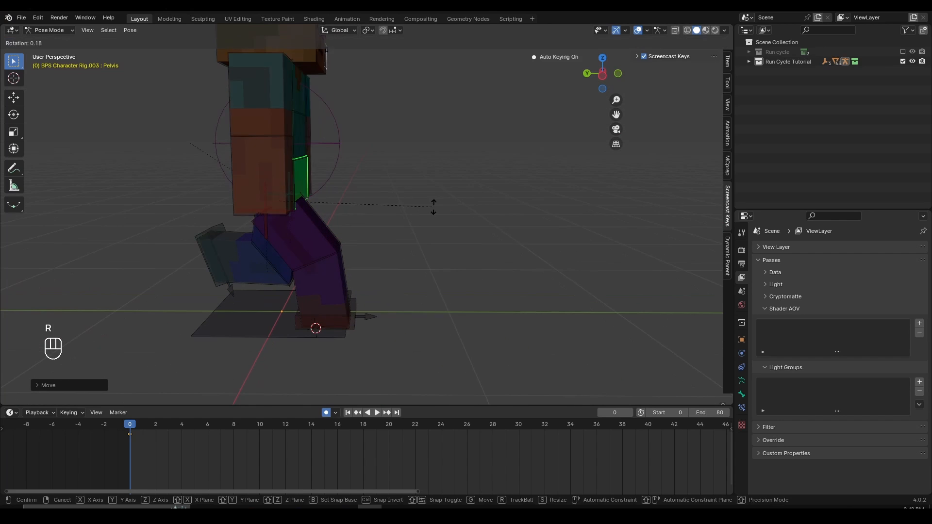
key("x")
left_click(454, 224)
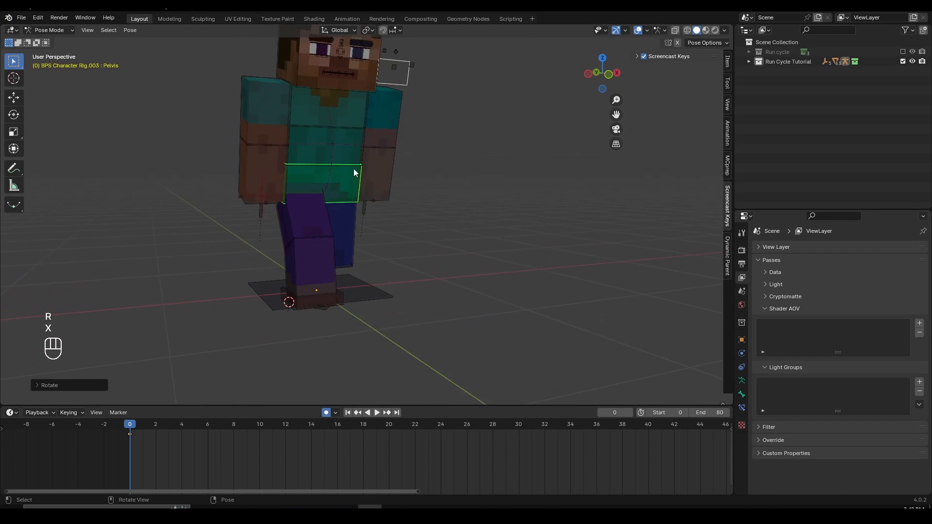
Rotate the Torso bone about X to lean the upper body farther forward
middle_click_drag(354, 168, 440, 231)
scroll(473, 238, "up", 4)
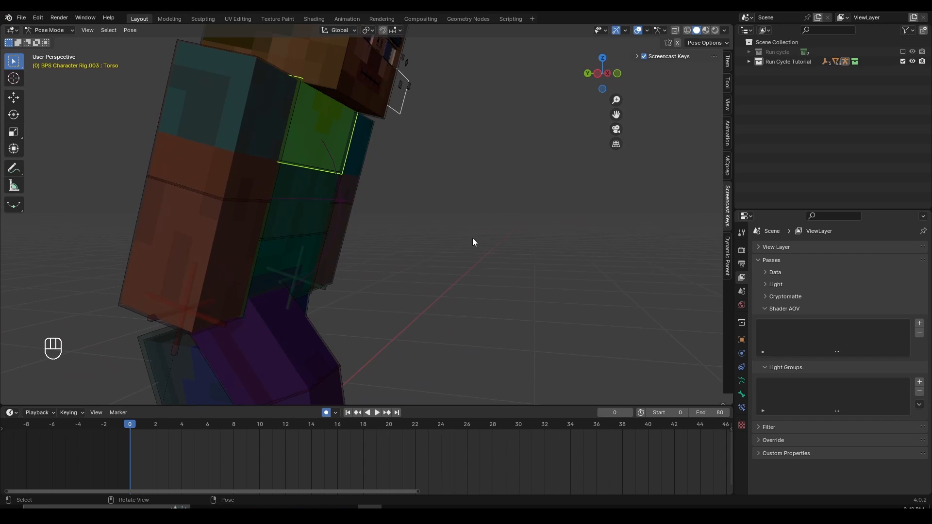
key("r")
key("x")
left_click(485, 280)
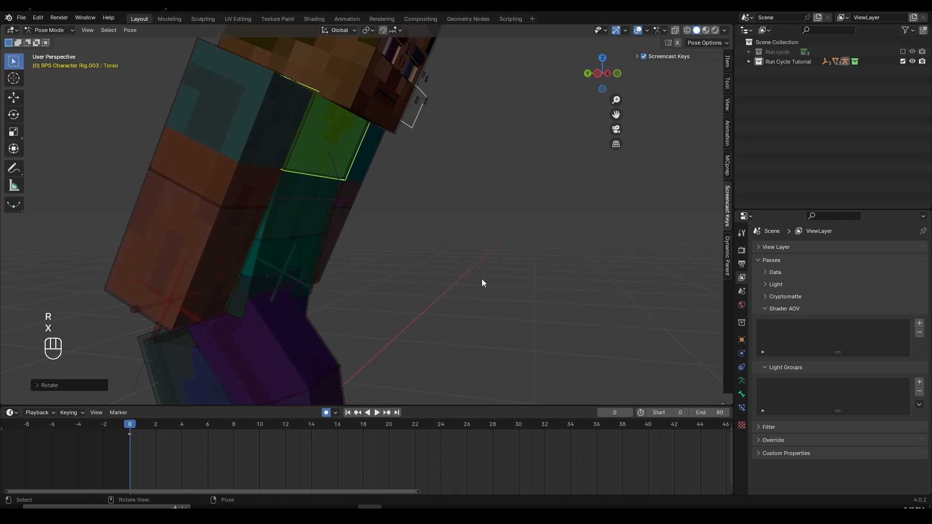
Rotate the right upper arm bone Top Arm.R backward until the arm extends behind the body
scroll(482, 279, "down", 5)
left_click(287, 188)
scroll(407, 245, "down", 3)
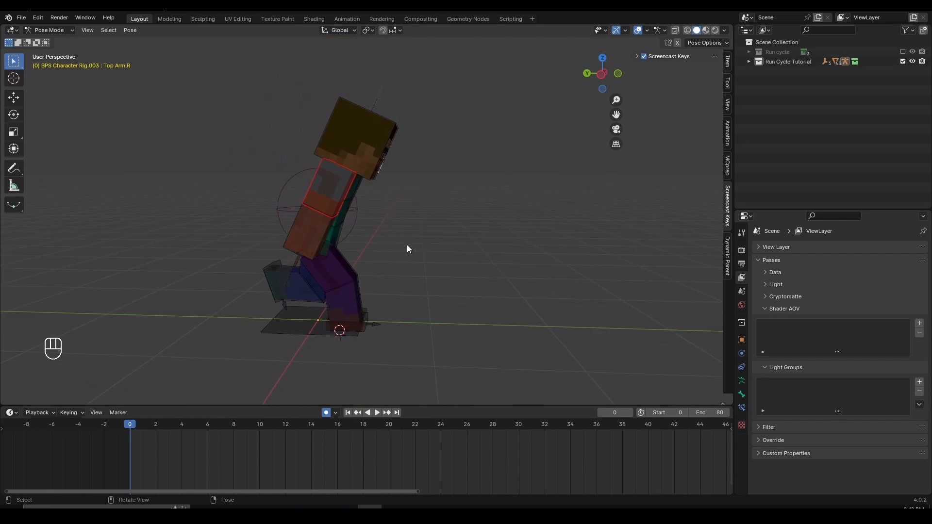
middle_click_drag(407, 245, 418, 249)
scroll(417, 248, "up", 3)
key("r")
right_click(378, 250)
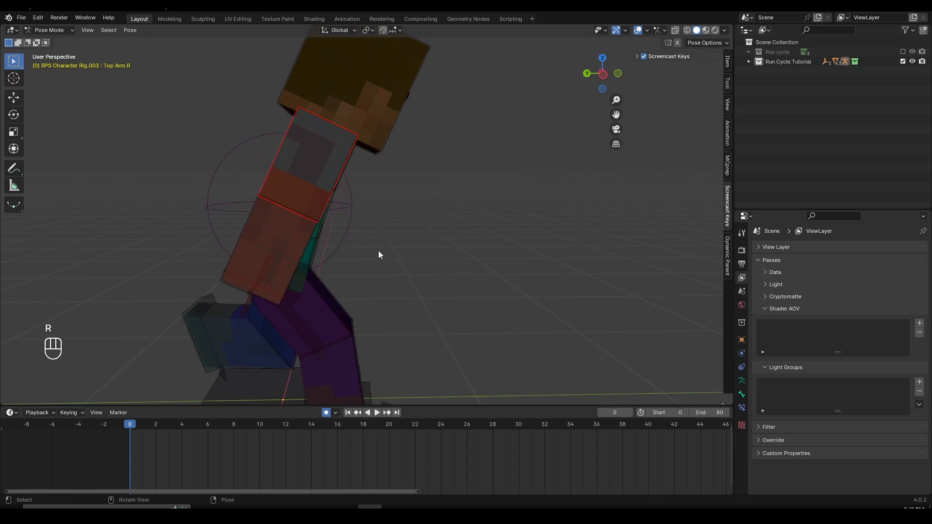
middle_click_drag(379, 275, 415, 208, "shift")
left_click(312, 160)
left_click(319, 167)
key("r")
left_click(311, 289)
Adjust the right upper arm's angle from the side and from behind using Rotate and trackball rotation
middle_click_drag(358, 286, 377, 285)
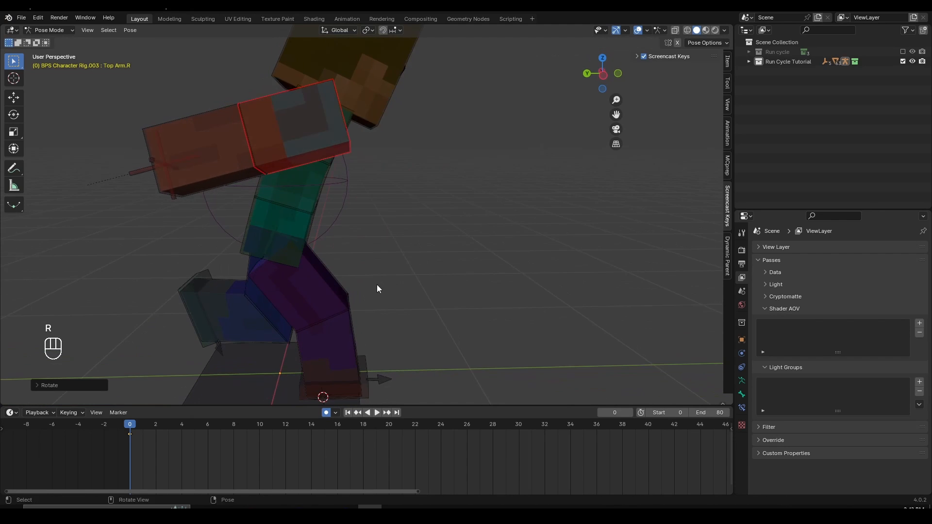
key("r")
left_click(287, 255)
middle_click_drag(288, 256, 391, 306)
key("r")
key("r")
left_click(505, 335)
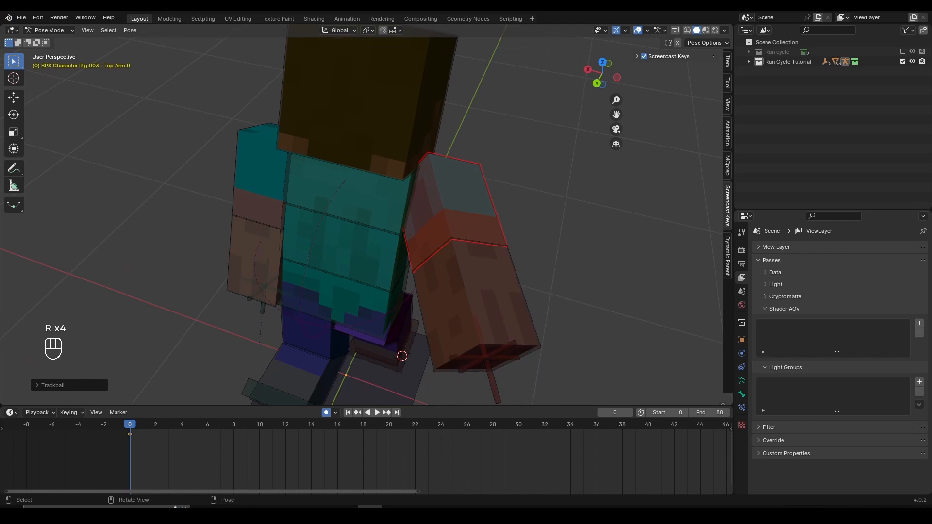
key("r")
left_click(454, 339)
Rotate the right forearm bone Bottom Arm.R to bend the elbow inward behind the back
left_click(461, 301)
key("r")
left_click(504, 268)
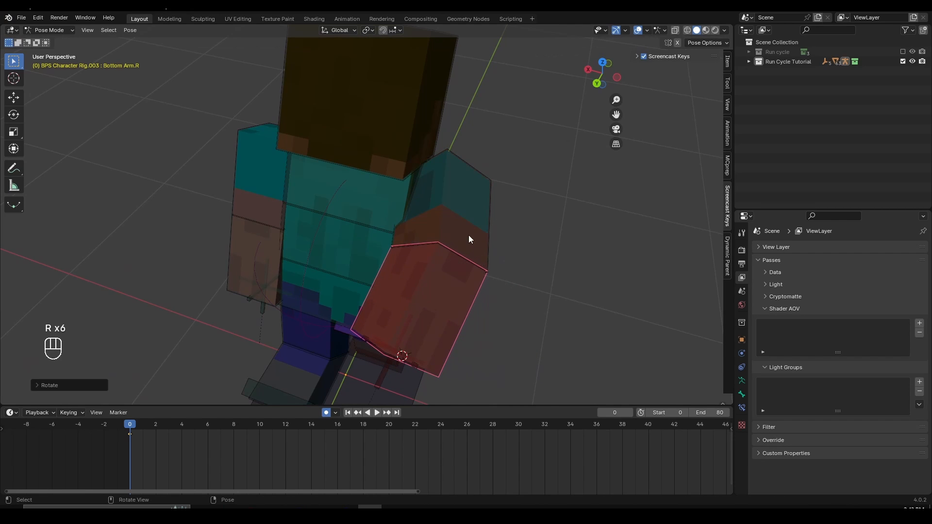
left_click(467, 235)
left_click(455, 281)
key("r")
left_click(493, 279)
Refine the right upper arm's backward swing from several angles with repeated normal and trackball rotations
scroll(492, 278, "up", 1)
middle_click_drag(492, 279, 444, 233)
left_click(446, 232)
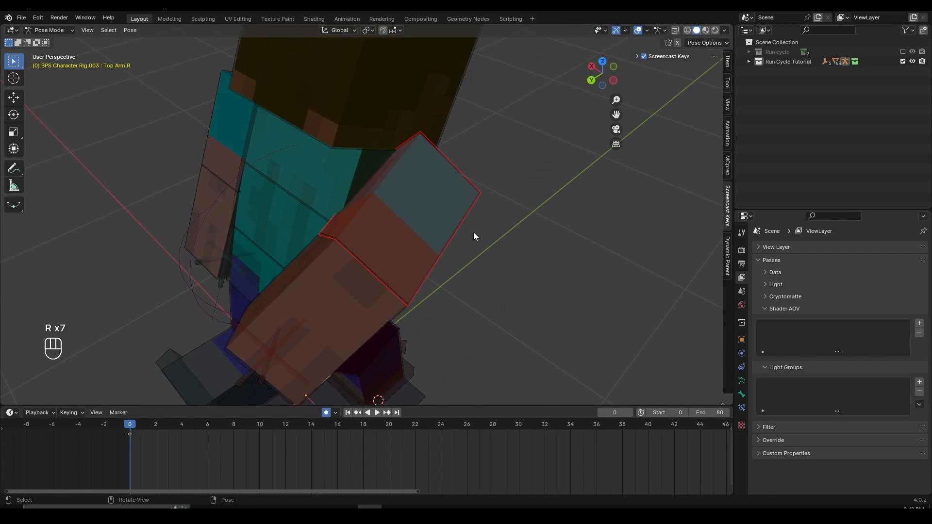
key("r")
left_click(502, 246)
key("r")
key("r")
left_click(511, 250)
middle_click_drag(511, 250, 429, 228)
key("r")
left_click(435, 245)
key("r")
key("r")
left_click(441, 247)
key("r")
left_click(485, 238)
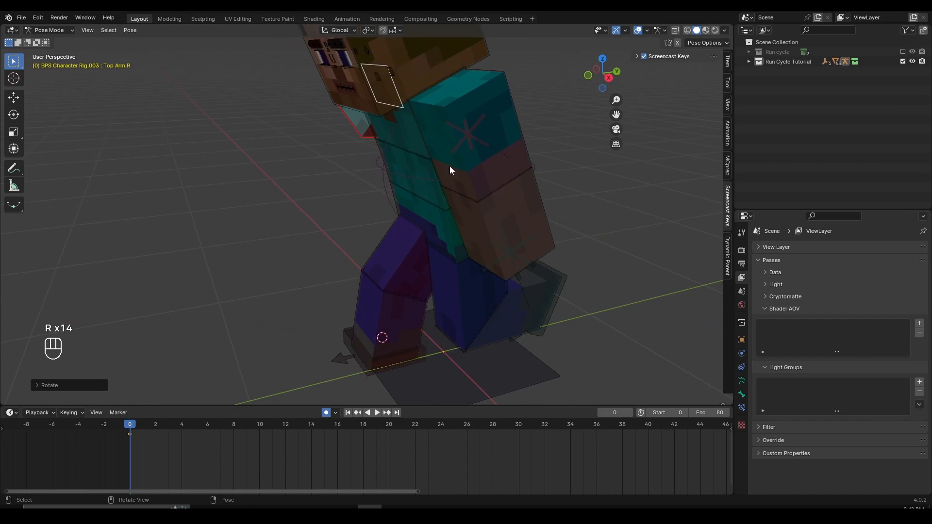
Rotate the left upper arm bone Top Arm.L forward so the arm swings in front of the body
left_click(449, 166)
scroll(485, 188, "down", 2)
middle_click_drag(486, 188, 431, 202)
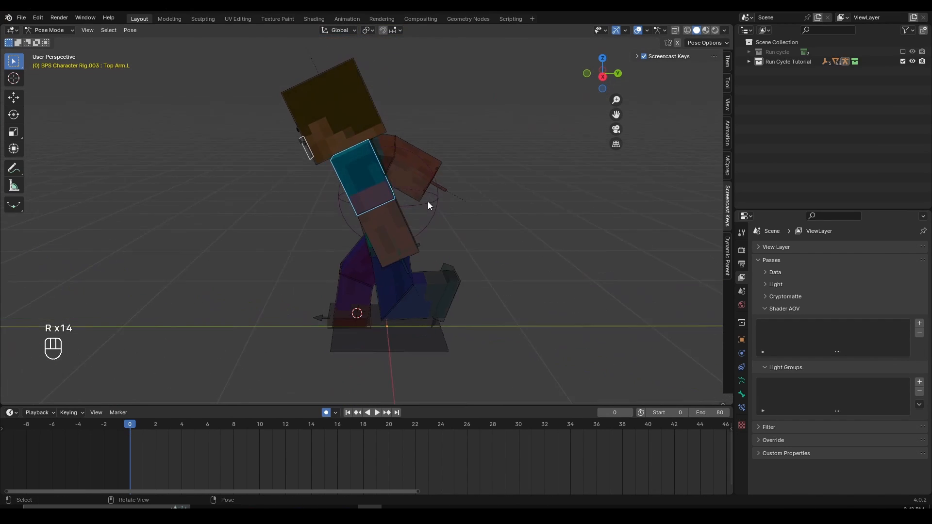
scroll(493, 171, "up", 3)
key("r")
left_click(284, 228)
Bend the left forearm upward at the elbow and bring the left upper arm slightly back down
left_click(278, 211)
key("r")
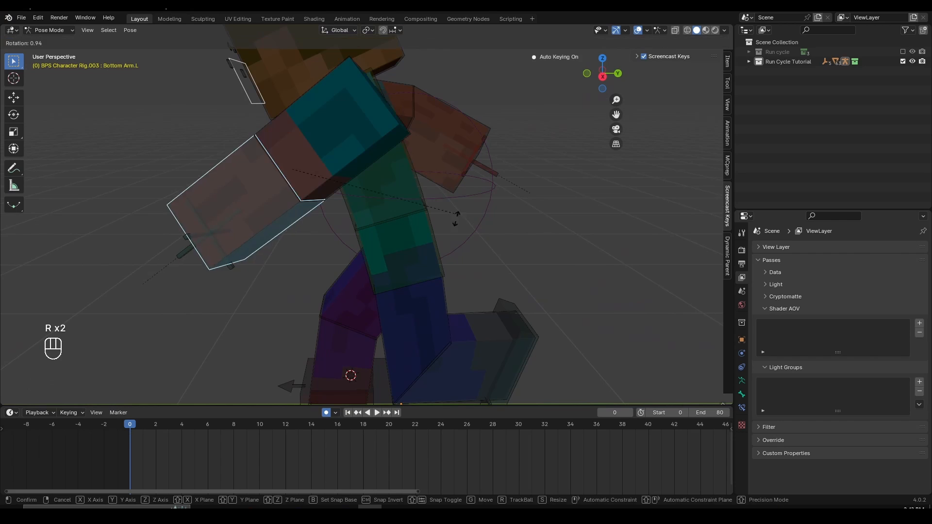
left_click(357, 304)
left_click(359, 161)
key("r")
left_click(462, 176)
Rotate the left forearm bone Bottom Arm.L slightly downward and adjust its angle with a trackball rotation
left_click(304, 219)
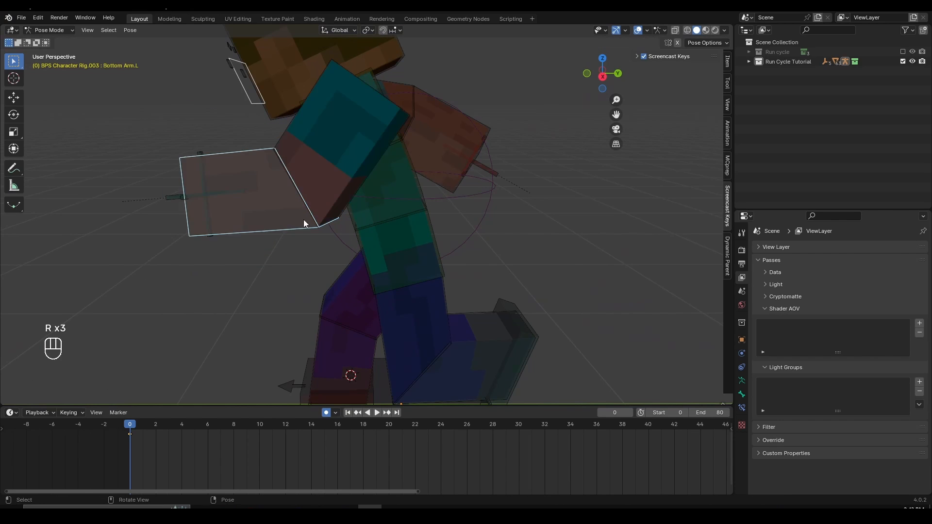
key("r")
left_click(328, 173)
key("r")
key("r")
left_click(347, 162)
Refine the left upper arm bone Top Arm.L from the side and front with repeated trackball and normal rotations
left_click(347, 162)
key("r")
key("r")
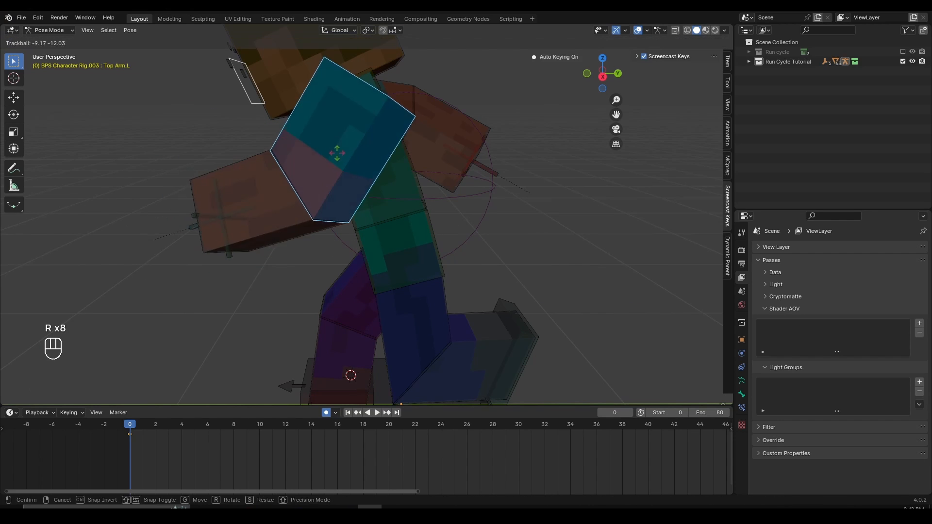
left_click(325, 192)
middle_click_drag(320, 192, 417, 194)
key("r")
left_click(516, 207)
key("r")
key("r")
left_click(483, 211)
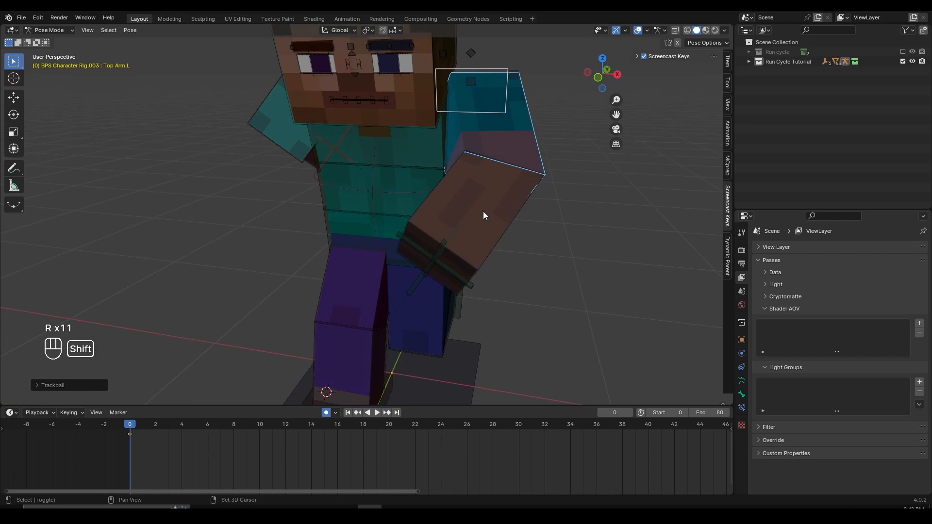
middle_click_drag(482, 211, 481, 239, "shift")
middle_click_drag(482, 239, 499, 240)
key("r")
key("r")
left_click(500, 223)
Rotate the Head bone about the global X axis so the face lifts and looks further forward
scroll(425, 257, "down", 1)
middle_click_drag(425, 257, 420, 208)
left_click(388, 132)
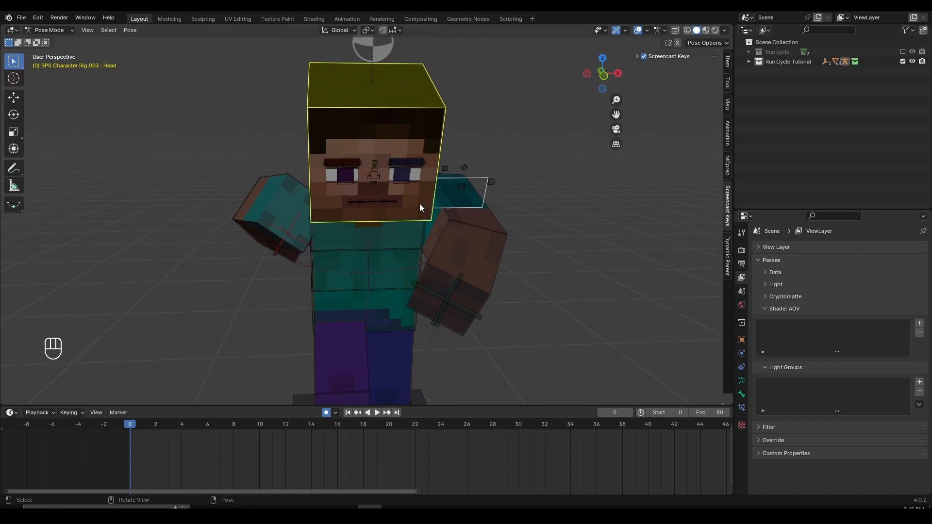
key("r")
key("x")
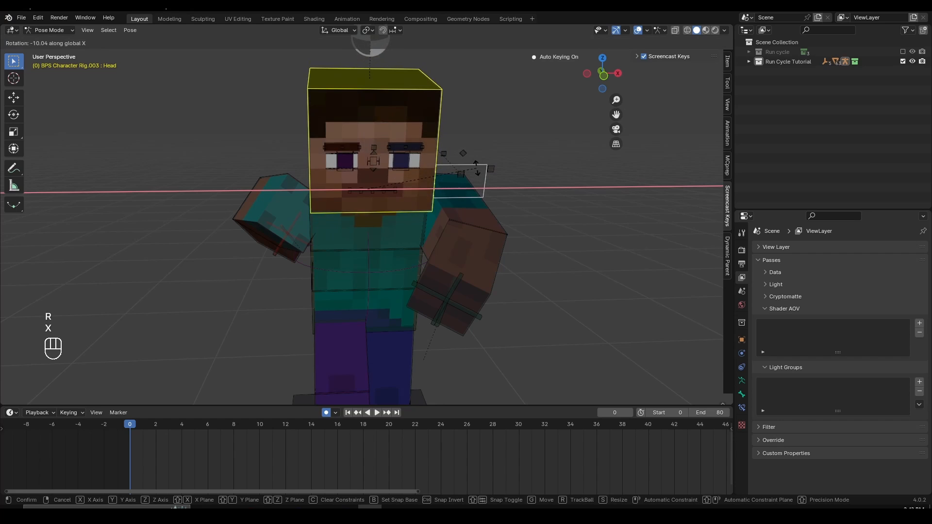
left_click(472, 158)
Select the Torso bone and try a free rotation on it
scroll(325, 251, "down", 4)
middle_click_drag(325, 252, 376, 208)
scroll(402, 200, "up", 1)
scroll(377, 208, "up", 1)
left_click(320, 188)
scroll(439, 224, "up", 2)
middle_click_drag(442, 233, 366, 179)
scroll(374, 174, "up", 1)
left_click(383, 168)
key("r")
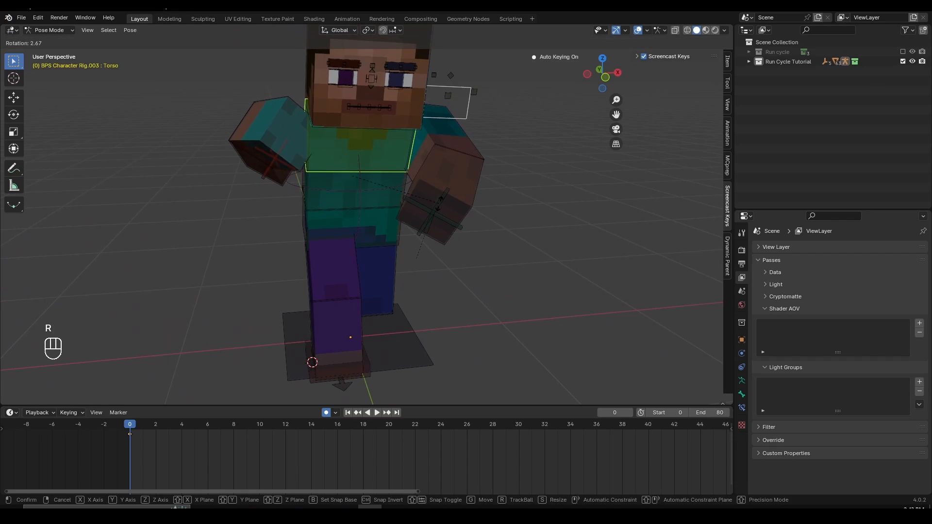
right_click(439, 206)
Twist the Torso bone slightly about the global Z axis with two small rotations
middle_click_drag(276, 284, 394, 191)
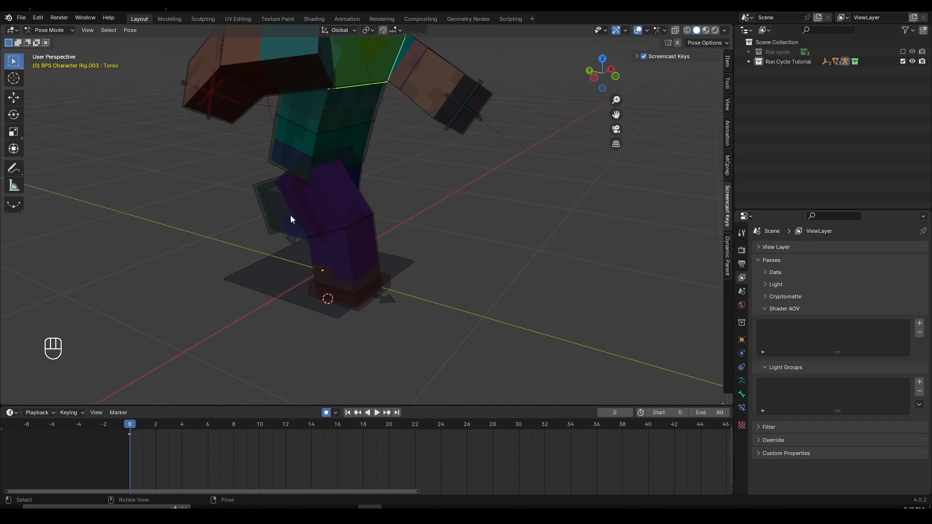
scroll(310, 233, "up", 2)
middle_click_drag(312, 234, 348, 228)
middle_click_drag(500, 188, 413, 183)
middle_click_drag(412, 182, 534, 247, "shift")
key("r")
key("z")
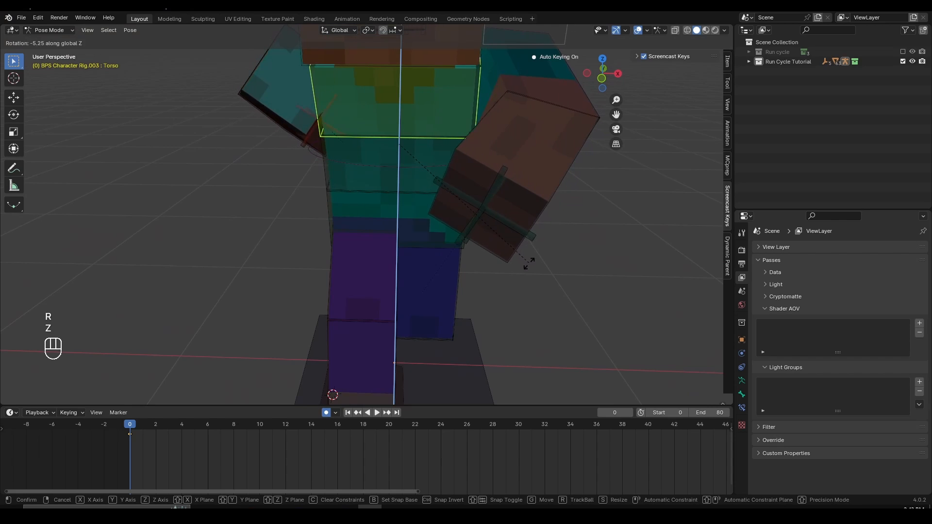
left_click(520, 270)
middle_click_drag(447, 238, 421, 196)
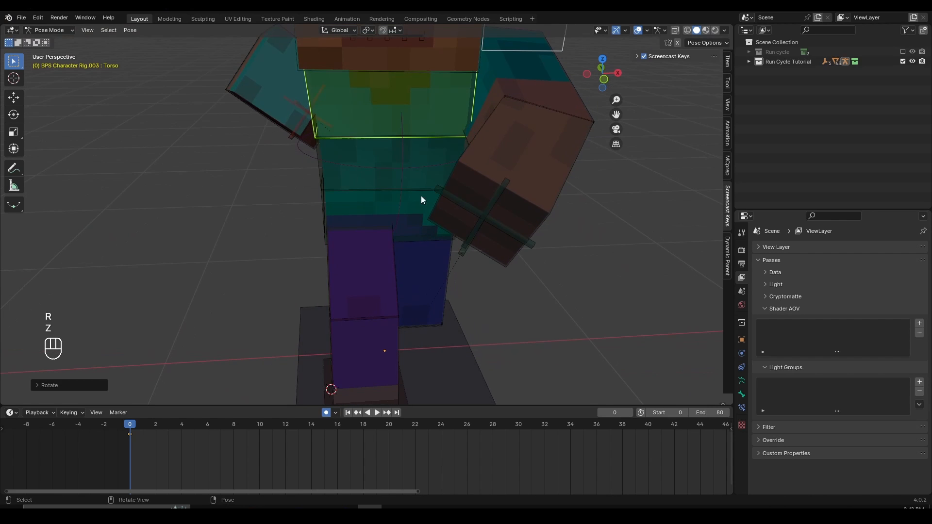
key("r")
key("z")
left_click(508, 234)
Select the Hip bone and rotate it slightly to angle the middle of the body
left_click(413, 154)
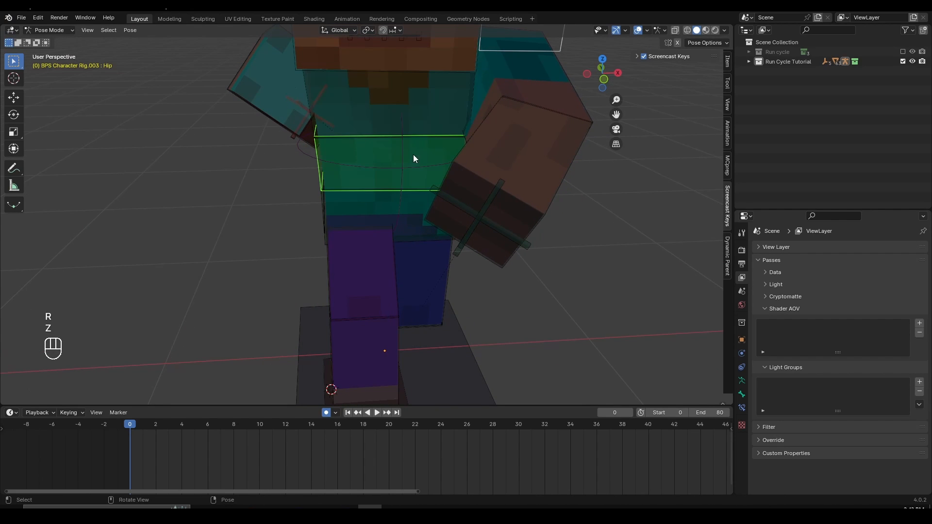
middle_click_drag(449, 198, 451, 223, "shift")
middle_click_drag(571, 277, 572, 285)
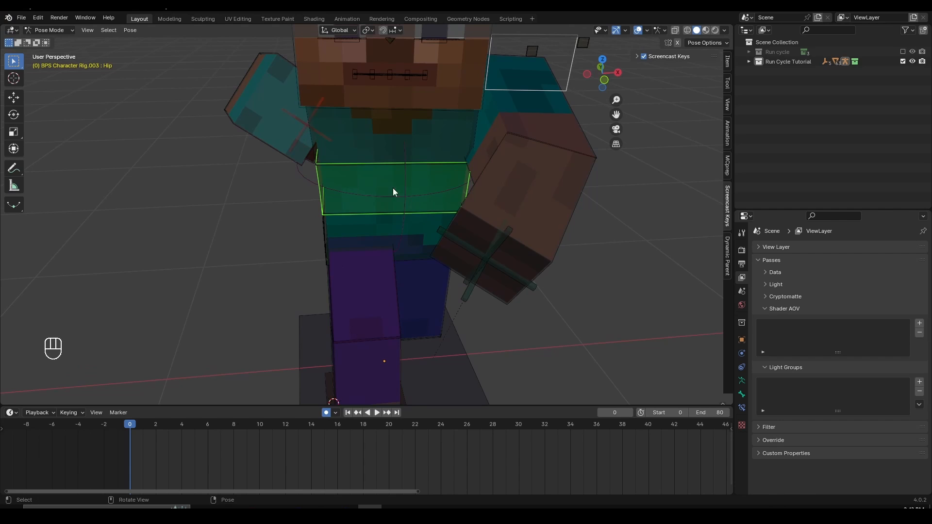
key("r")
key("z")
right_click(584, 229)
scroll(562, 289, "down", 2)
key("r")
key("r")
left_click(516, 247)
middle_click_drag(515, 247, 510, 213)
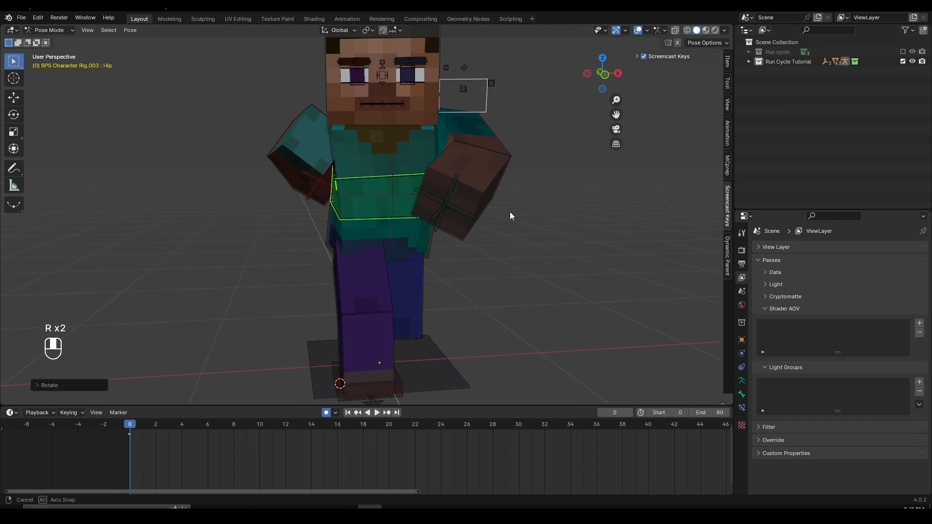
middle_click_drag(563, 266, 545, 266)
key("r")
key("z")
right_click(552, 260)
Select the Pelvis bone from the side and rotate it about the global X axis
middle_click_drag(280, 297, 394, 290)
middle_click_drag(394, 290, 392, 259, "shift")
left_click(345, 220)
scroll(344, 219, "up", 1)
left_click(310, 215)
key("r")
key("x")
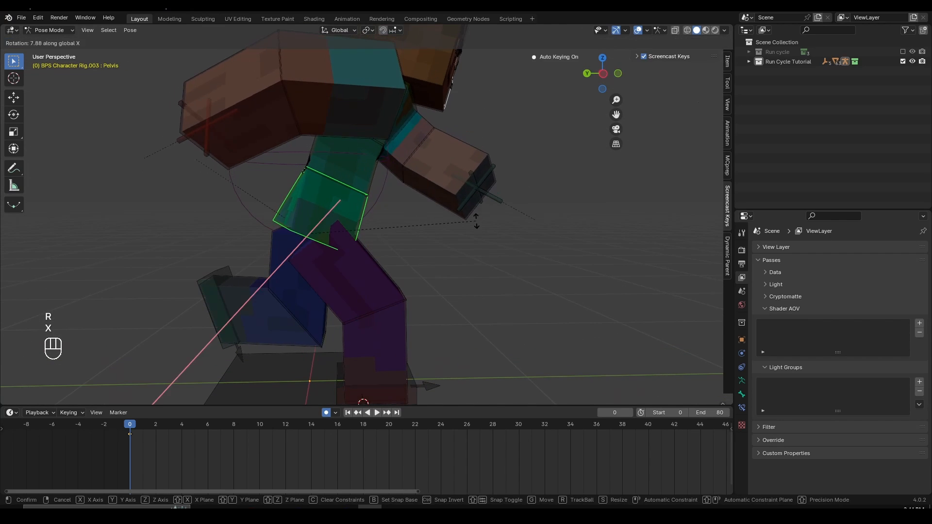
left_click(476, 222)
Move the raised left foot control Leg IK.L and rotate it about the global X axis
middle_click_drag(269, 319, 314, 265, "shift")
left_click(272, 280)
key("g")
key("y")
left_click(295, 300)
key("r")
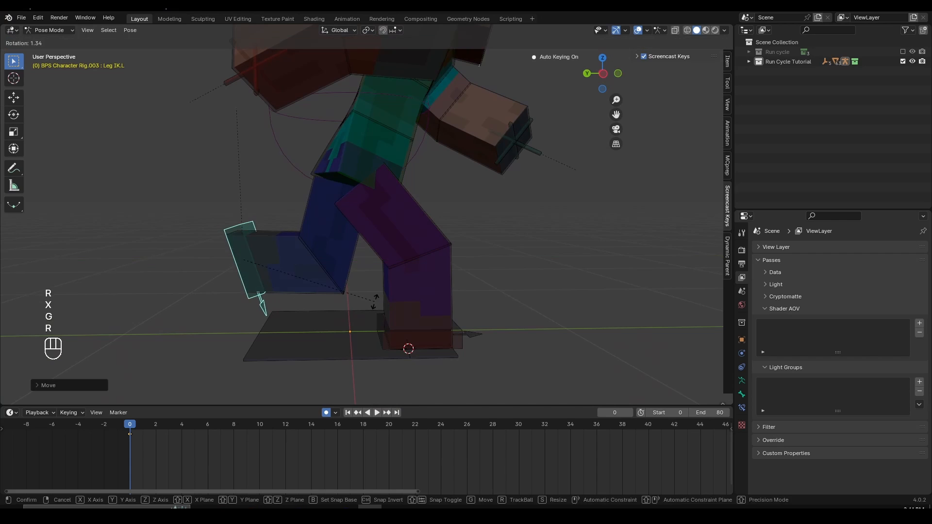
key("x")
left_click(368, 332)
Shift Leg IK.L vertically along global Z and adjust its tilt with another rotation about global X
key("g")
key("z")
left_click(372, 311)
key("r")
key("x")
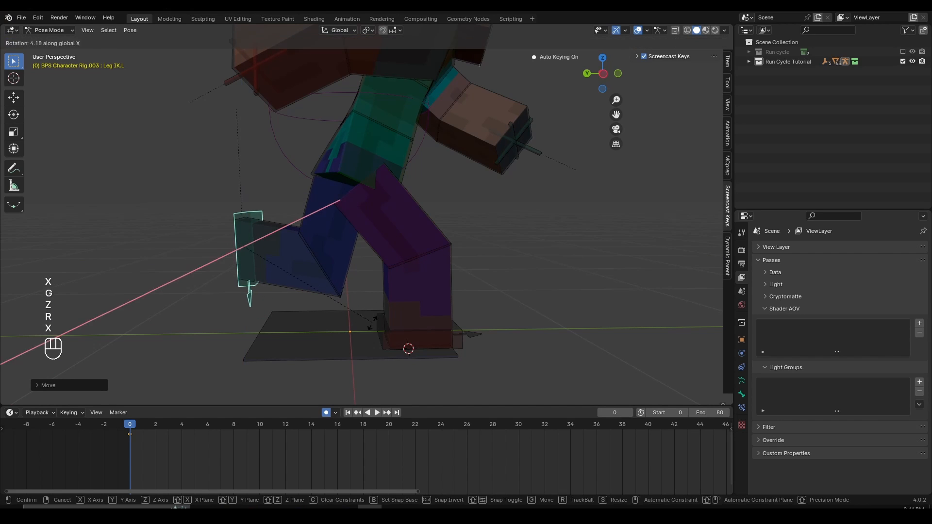
left_click(371, 329)
Select the planted right foot control Leg IK.R and nudge its position slightly
left_click(460, 348)
mouse_move(469, 364)
middle_mouse_down()
mouse_move(456, 355)
mouse_move(474, 365)
middle_mouse_up()
key("g")
left_click(476, 365)
Rotate the lower body bone slightly about the global X axis to adjust the forward lean
scroll(435, 235, "down", 1)
middle_click_drag(436, 235, 441, 243)
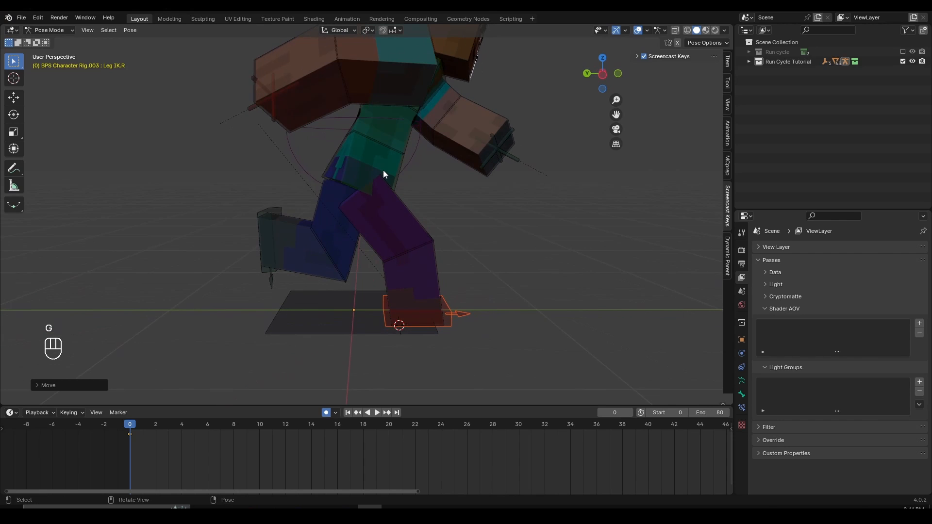
left_click_drag(383, 169, 489, 215)
key("r")
key("x")
left_click(490, 218)
Turn the Head bone about the global Z axis while viewing the character from the front
middle_click_drag(491, 221, 360, 299)
left_click(383, 118)
key("r")
key("z")
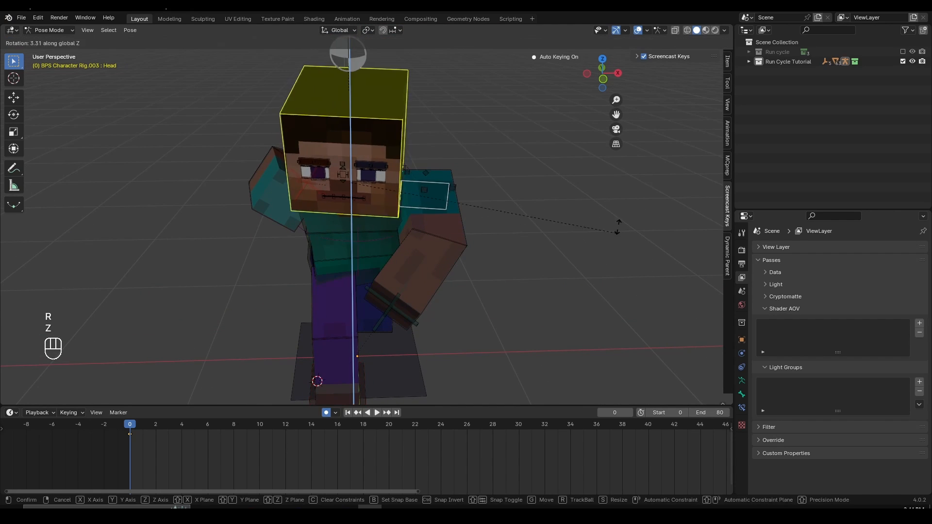
left_click(476, 318)
Select both foot controls, Leg IK.R and Leg IK.L, together
middle_click_drag(477, 322, 491, 255, "shift")
left_click_drag(404, 324, 361, 336)
middle_click_drag(395, 345, 359, 322)
left_click(418, 315)
middle_click_drag(359, 322, 369, 291, "shift")
scroll(369, 296, "up", 2)
left_click(369, 296)
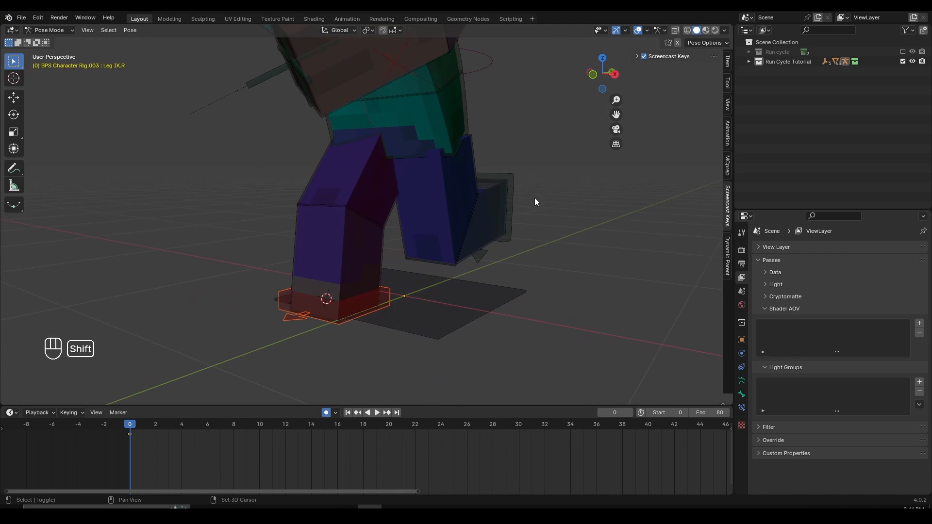
left_click(510, 173, "shift")
middle_click_drag(435, 247, 488, 310, "shift")
scroll(400, 214, "down", 2)
Add the upper and lower bones of both arms to the selection
middle_click_drag(400, 214, 383, 287)
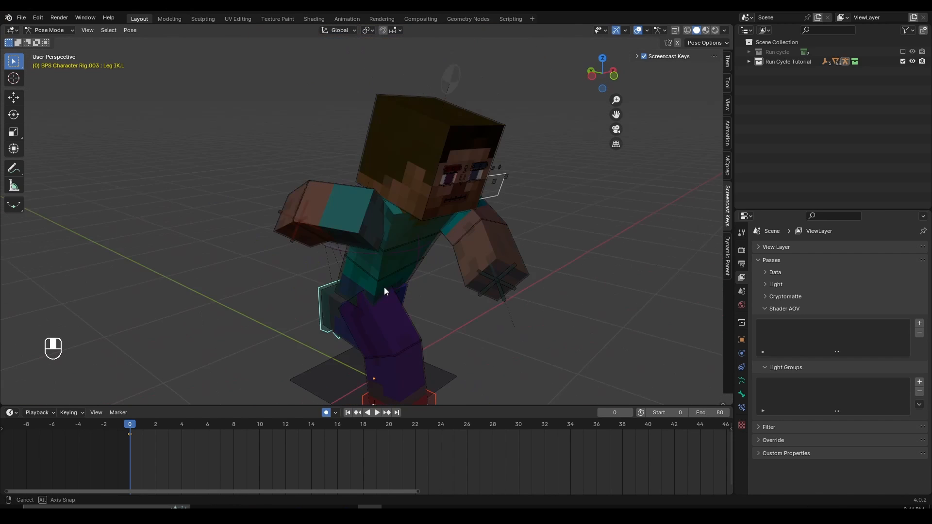
left_click(294, 200, "shift")
middle_click_drag(294, 199, 483, 307)
left_click(460, 251, "shift")
left_click(445, 281, "shift")
middle_click_drag(460, 320, 436, 278, "shift")
scroll(408, 280, "up", 1)
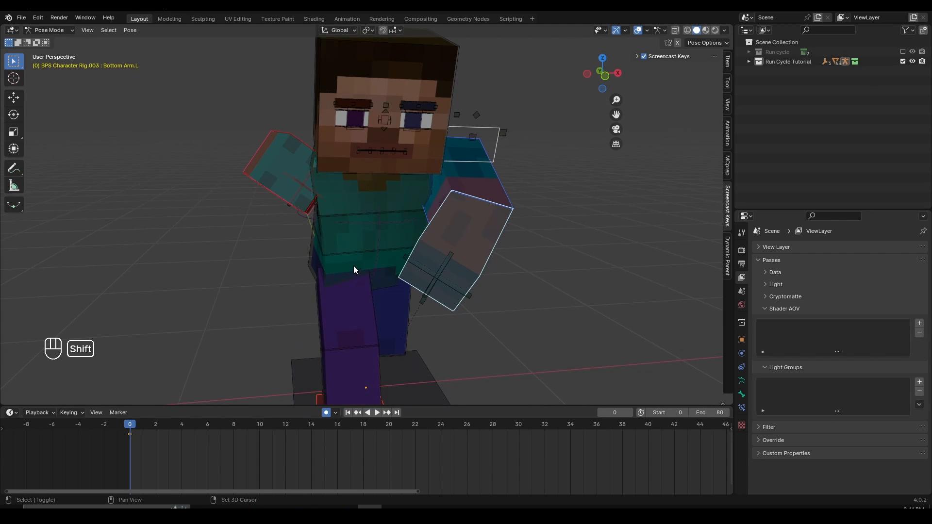
Add the body bones, including Torso, and the Head bone to the selection
left_click(354, 266, "shift")
middle_click_drag(403, 200, 420, 236, "shift")
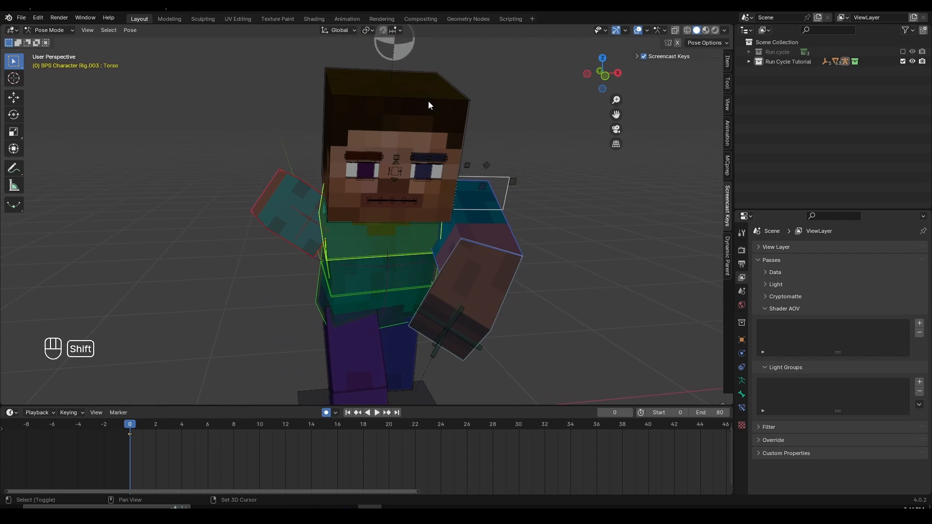
left_click(410, 177, "shift")
middle_click_drag(411, 177, 391, 202)
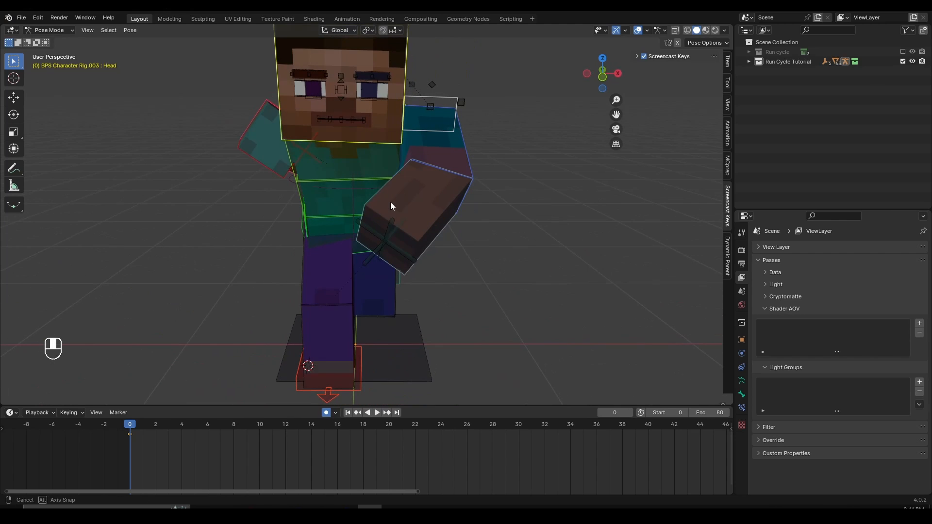
Insert a keyframe at frame 0 for all selected pose bones
scroll(202, 450, "left", 1, "ctrl")
scroll(411, 272, "down", 1)
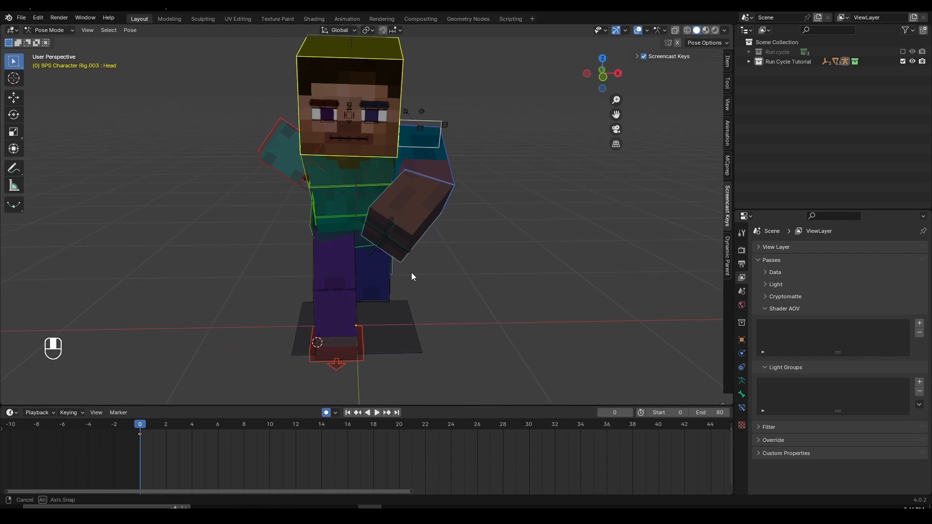
middle_click_drag(435, 188, 436, 241, "shift")
scroll(421, 231, "up", 1)
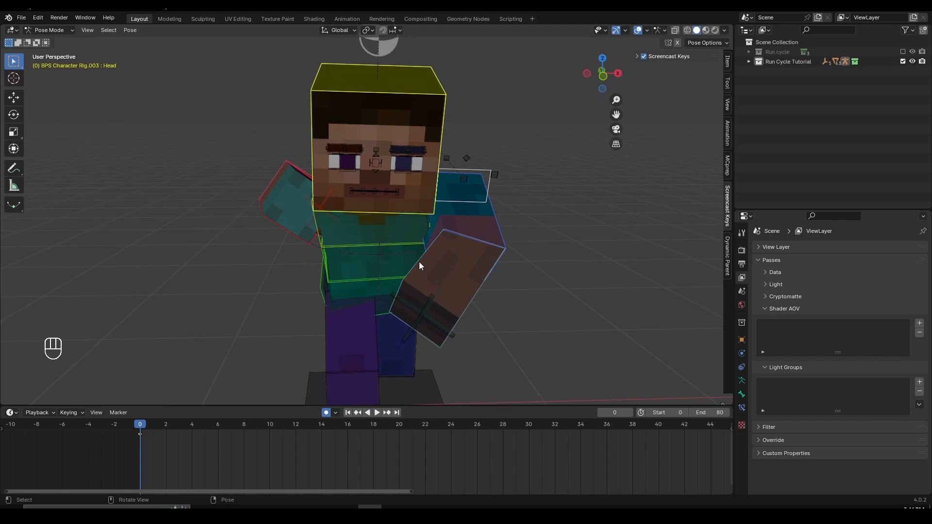
key("i")
middle_click_drag(331, 339, 417, 285)
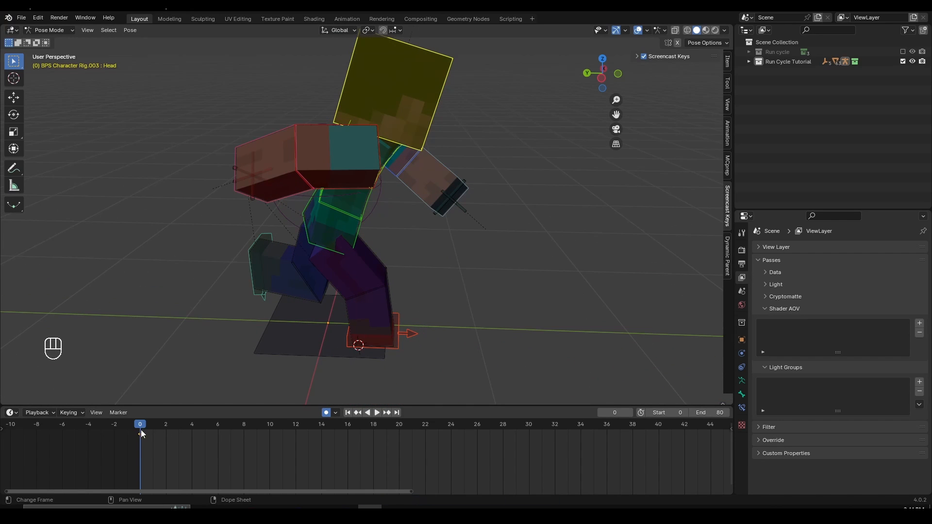
Step the playhead to frame 3 to examine the frame 0 keyframe, toggling the keyframe selection
key("Right")
key("Right")
key("Right")
key("Right")
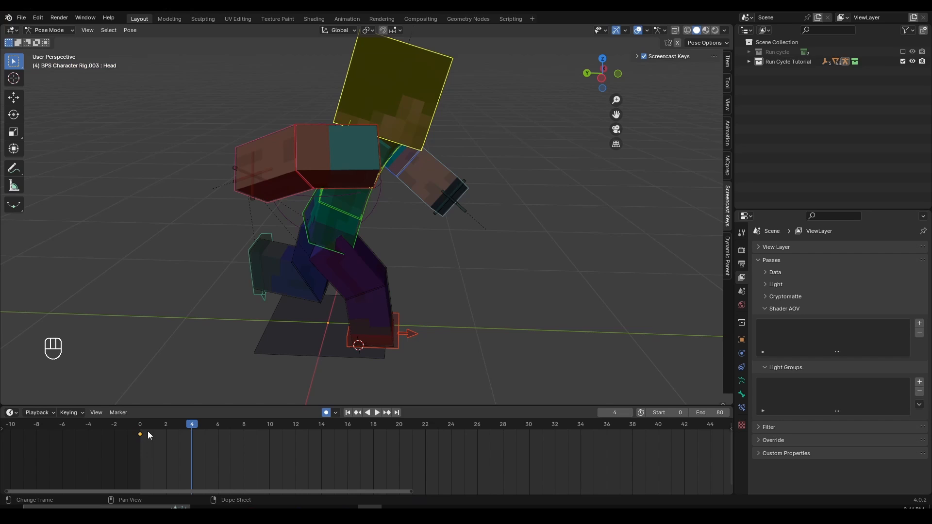
key("Left")
key("a")
key("a")
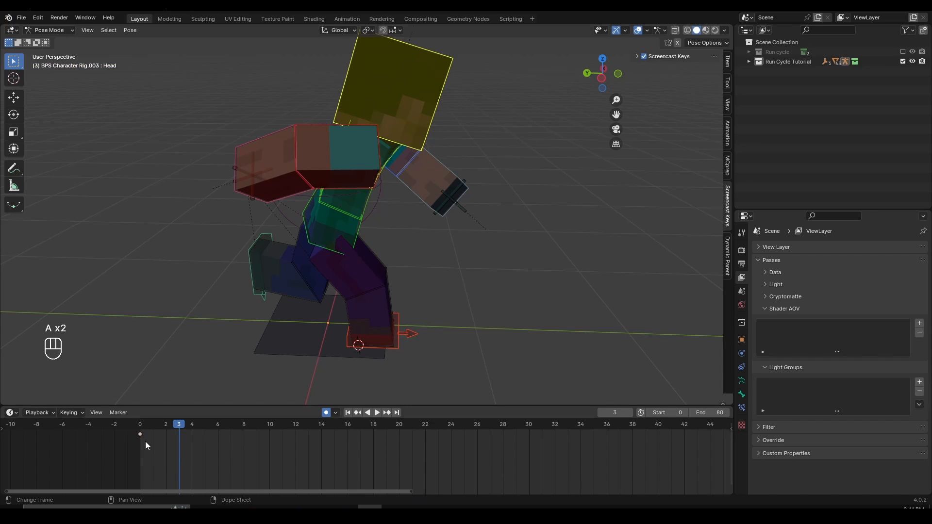
Copy the keyframes at frame 0 and paste them flipped at frame 10 to mirror the pose
left_click(141, 426)
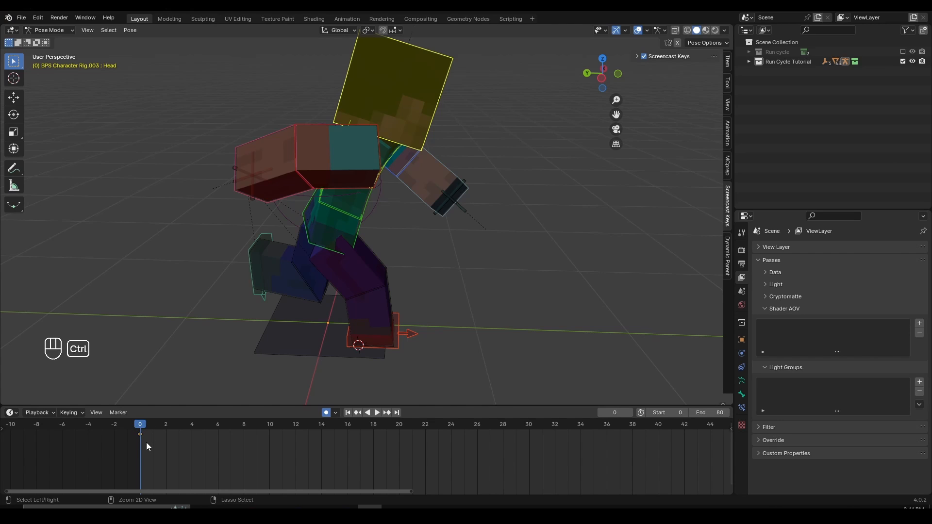
key("ctrl+c")
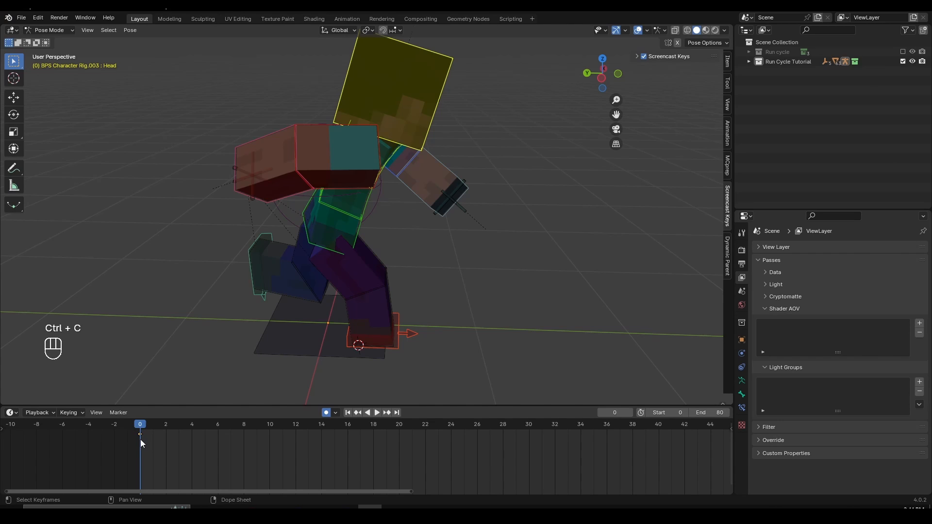
left_click(270, 427)
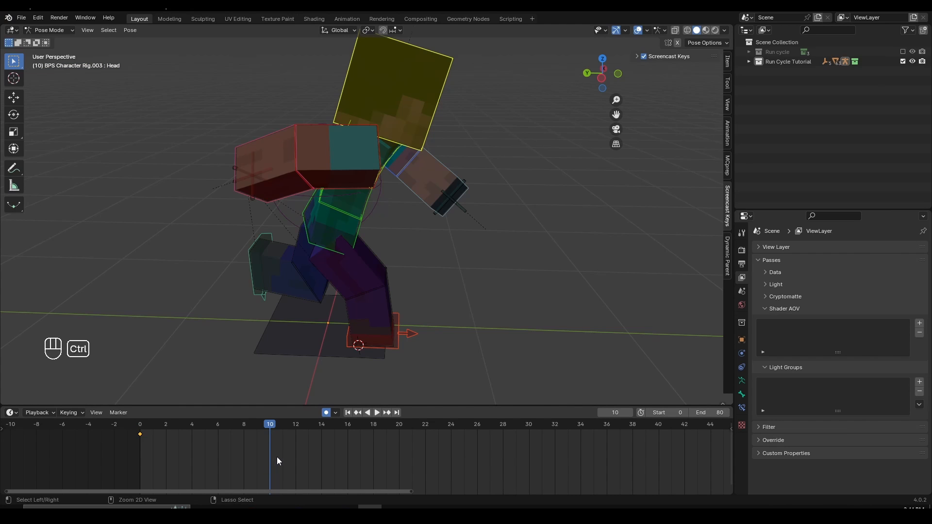
key("shift+ctrl+v")
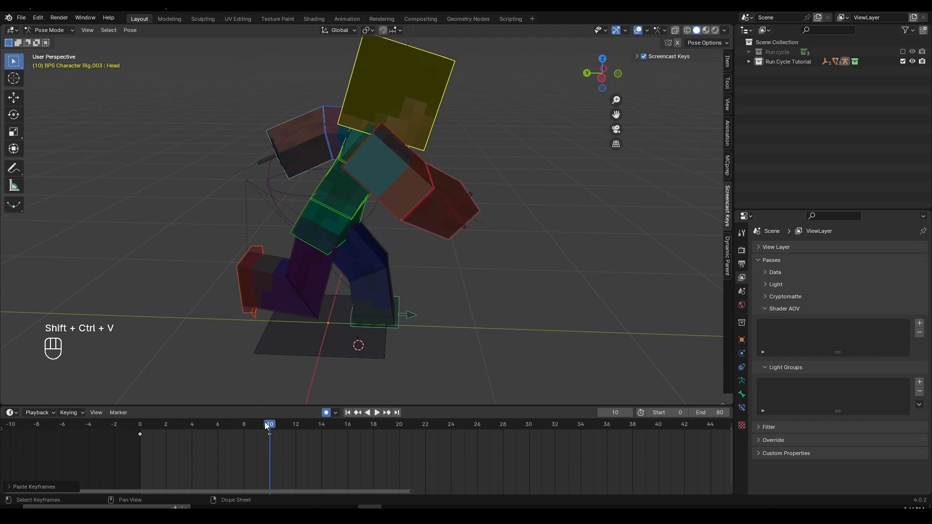
Return to frame 0 and expand the output Format settings to check the scene's frame rate
left_click_drag(267, 426, 139, 425)
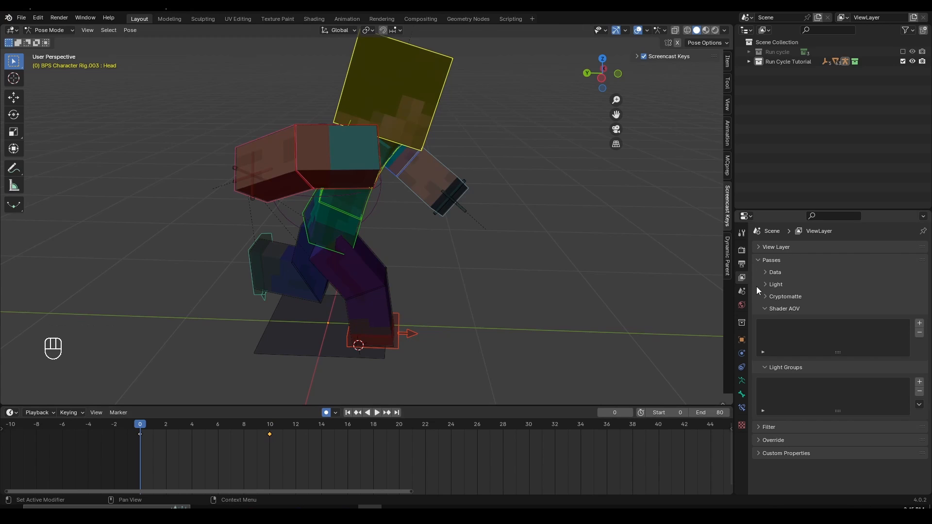
left_click(741, 264)
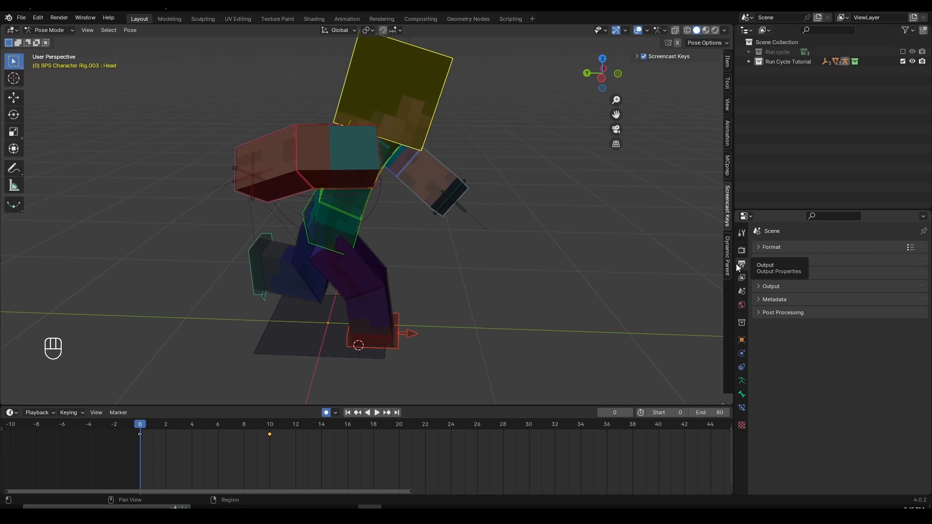
left_click(783, 248)
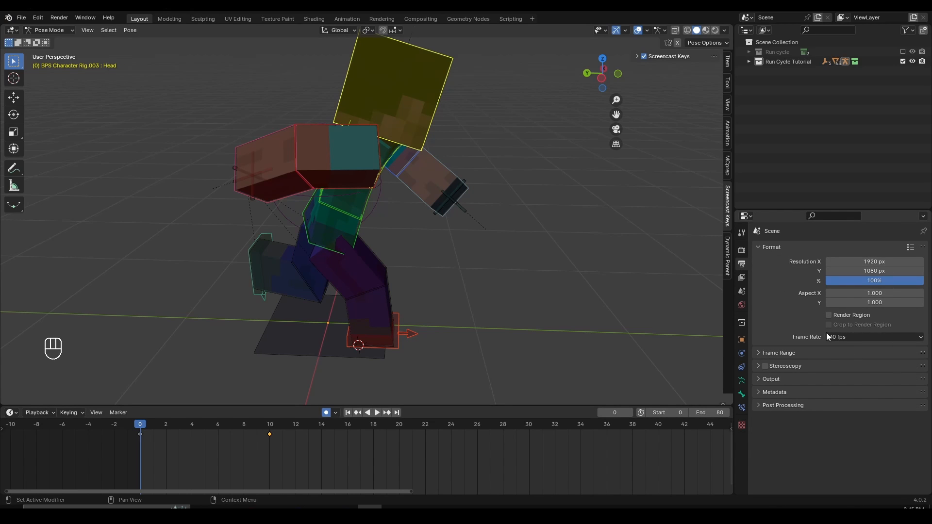
Go to frame 10 and examine the mirrored pose from the side
middle_click_drag(610, 328, 519, 327)
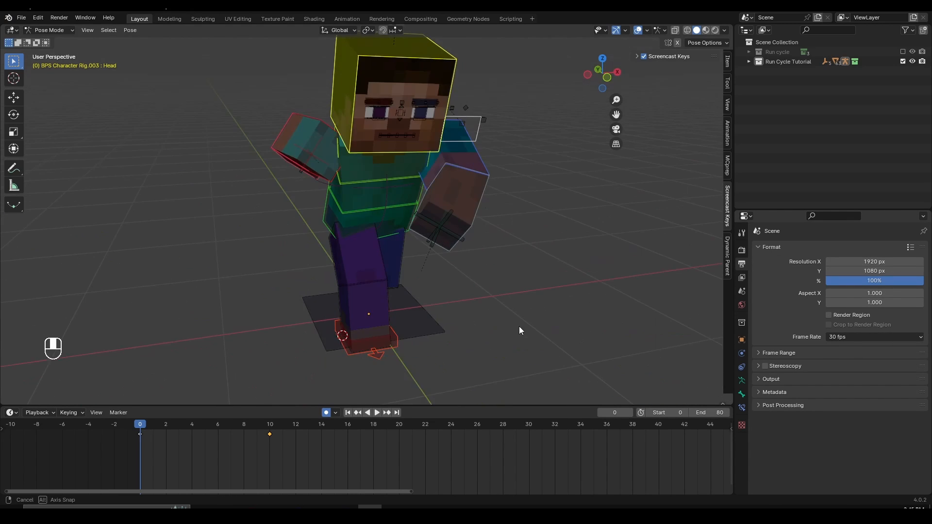
left_click(270, 426)
middle_click_drag(483, 309, 339, 126)
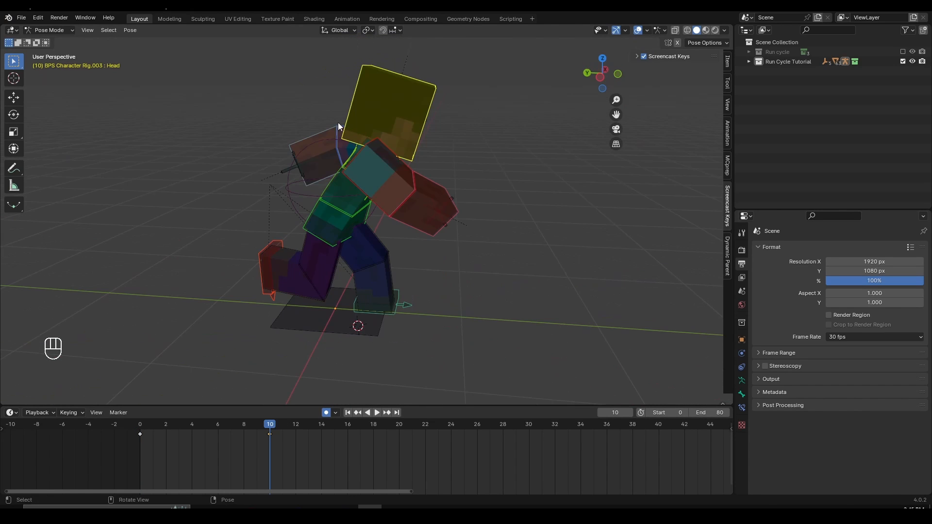
Go to frame 0 and rotate the head bone about the Z axis to turn the face forward
middle_click_drag(436, 261, 302, 233)
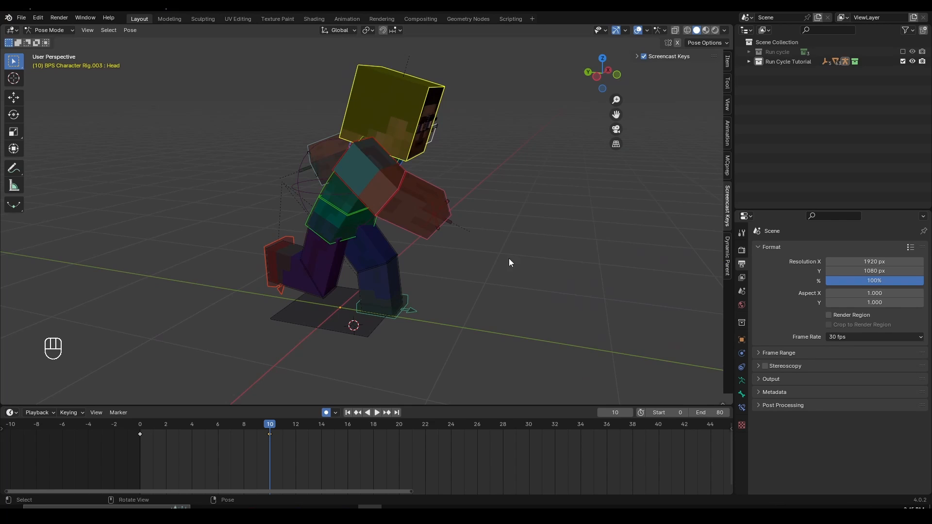
middle_click_drag(509, 262, 431, 285)
middle_click_drag(382, 308, 391, 223)
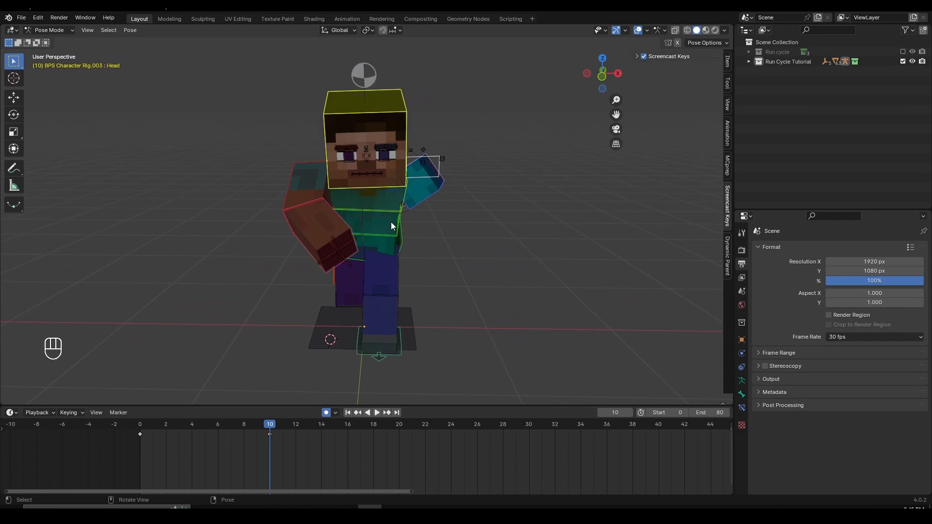
left_click(144, 442)
key("r")
key("z")
left_click(537, 255)
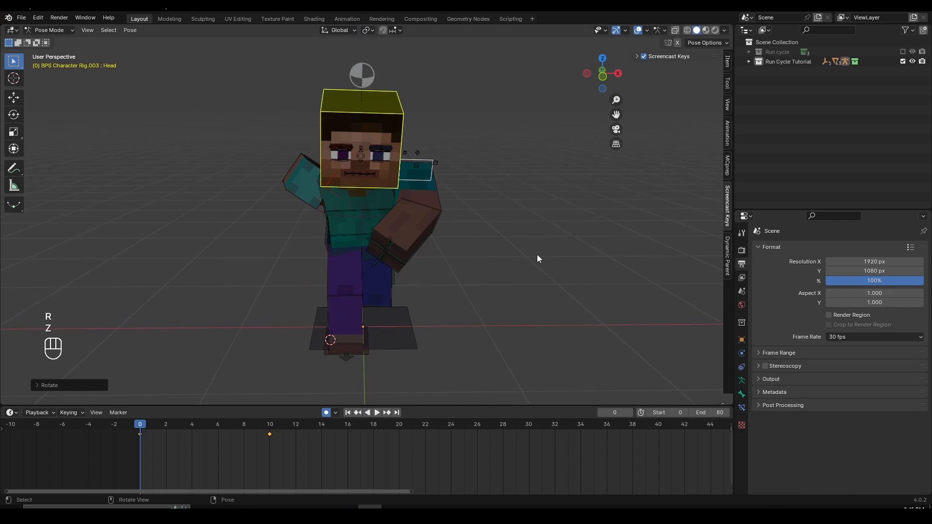
Tilt the head upward about the X axis at frame 0 and fine-tune its turn with further small rotations
key("r")
key("x")
left_click(527, 216)
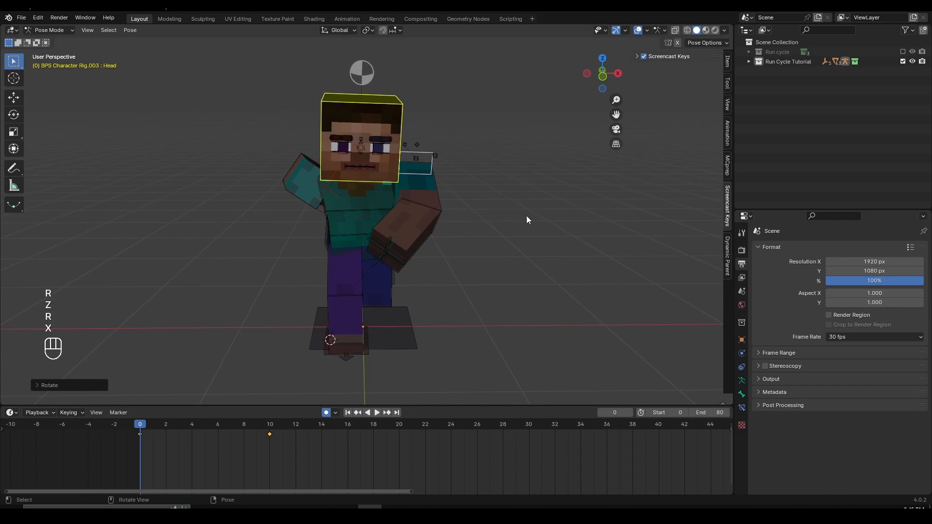
key("r")
key("z")
left_click(551, 227)
key("r")
left_click(557, 221)
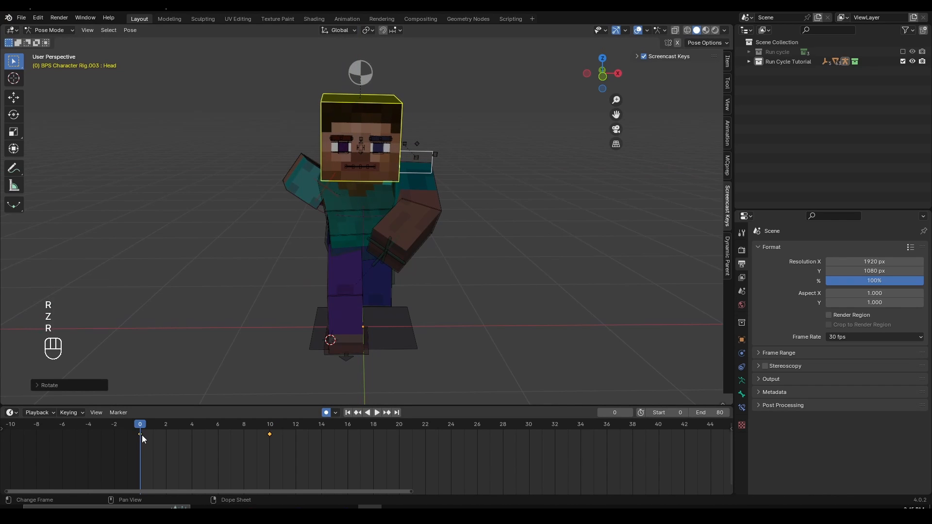
Copy the head's keyframe at frame 0 and paste it flipped at frame 10
left_click(142, 435)
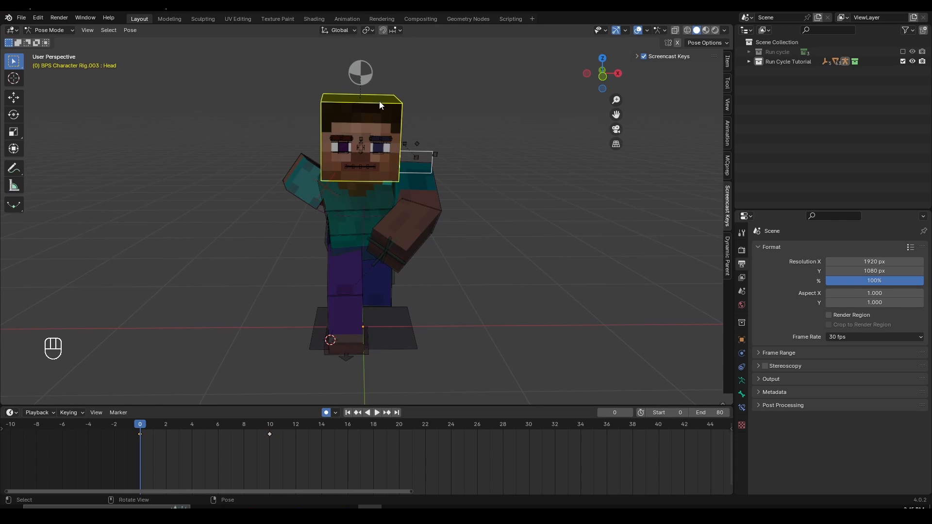
key("ctrl+c")
left_click(269, 427)
key("ctrl+shift+v")
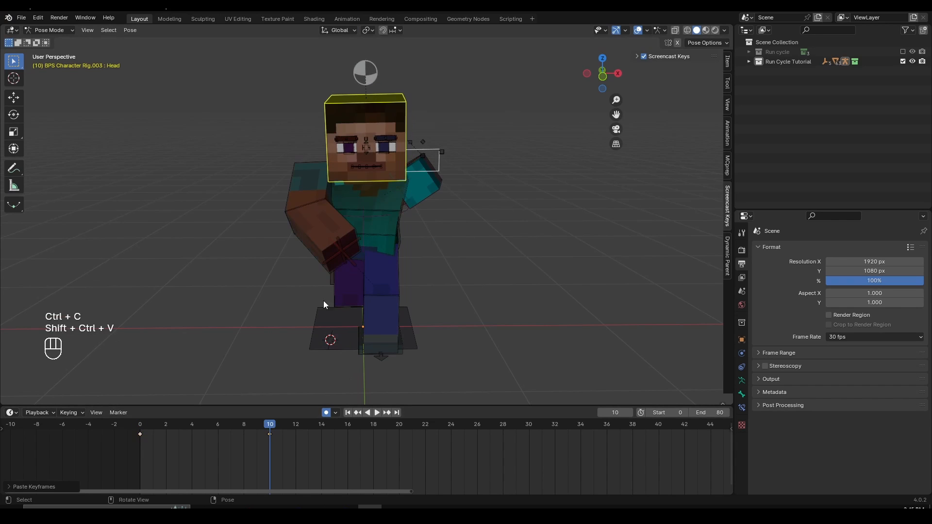
Select the pelvis bone at frame 5 and insert a location and rotation keyframe for it
middle_click_drag(323, 301, 397, 354)
scroll(311, 355, "up", 2)
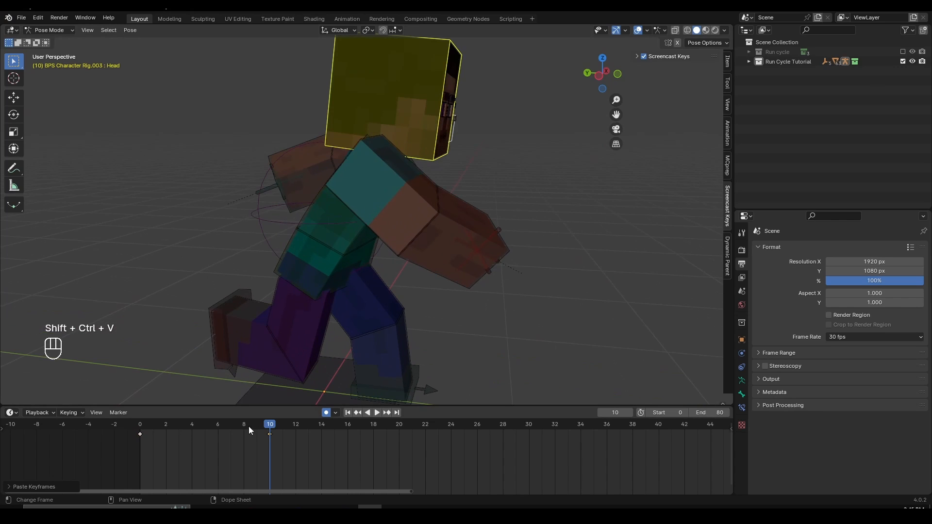
left_click_drag(249, 426, 121, 432)
middle_click_drag(221, 453, 318, 457)
scroll(260, 450, "up", 3)
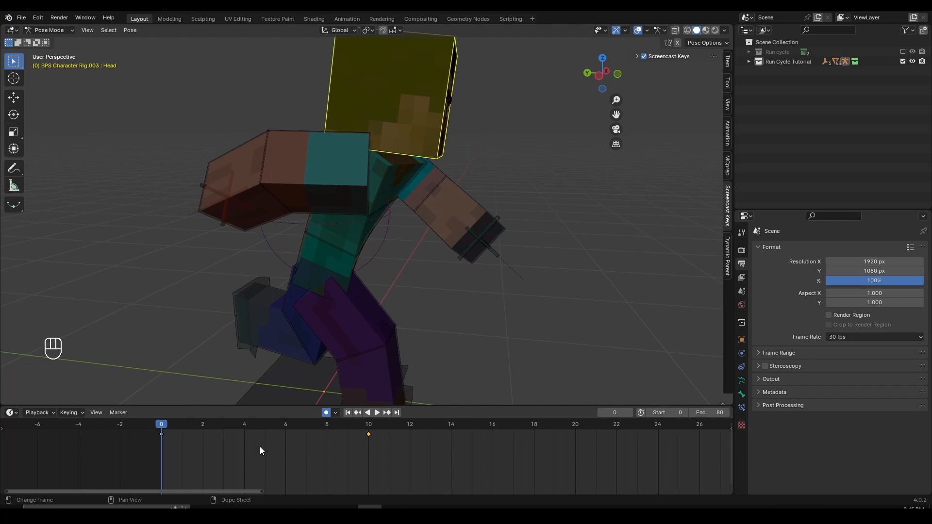
left_click(267, 427)
middle_click_drag(386, 333, 395, 203)
left_click(397, 193)
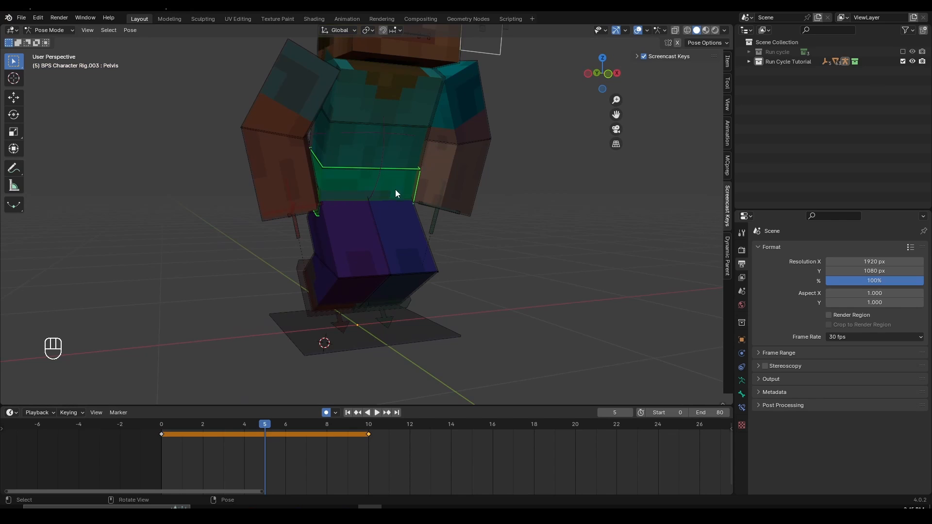
scroll(400, 221, "up", 4)
key("g")
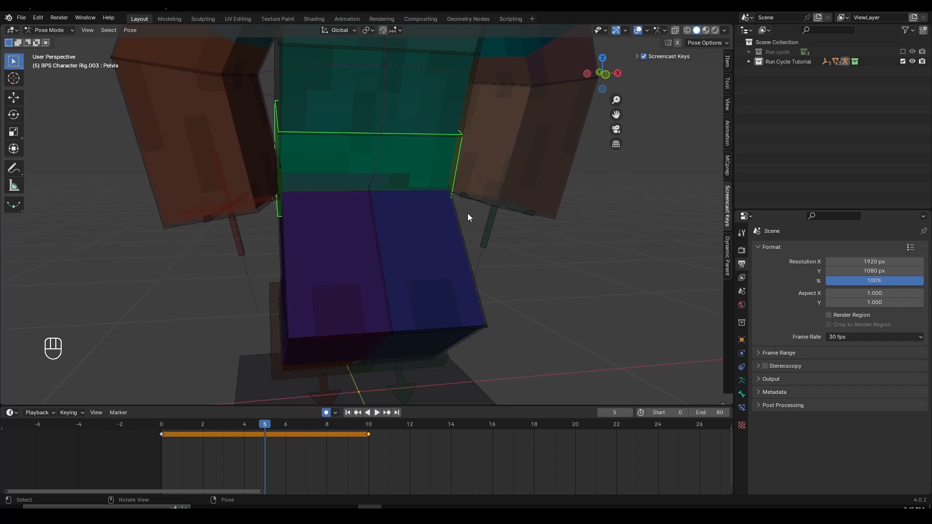
key("i")
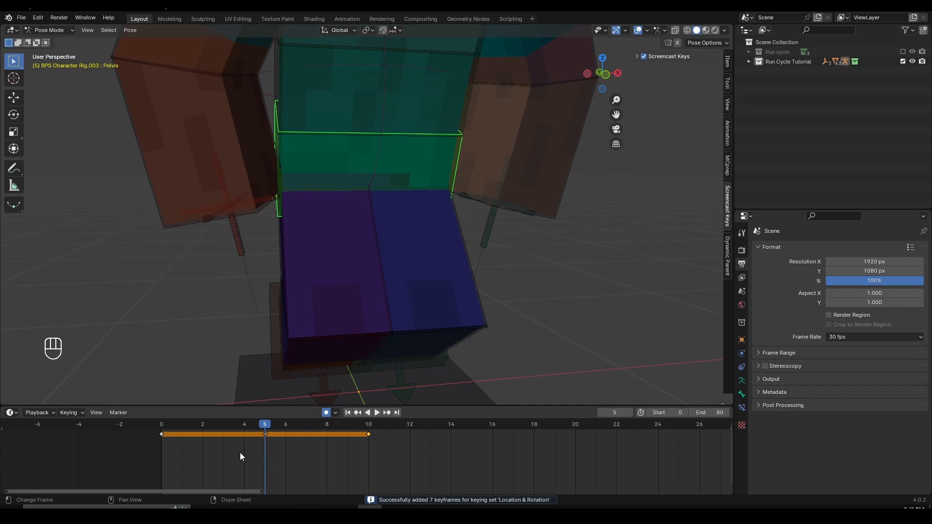
Go to frame 3 and lower the pelvis slightly along the Z axis
scroll(240, 456, "up", 2)
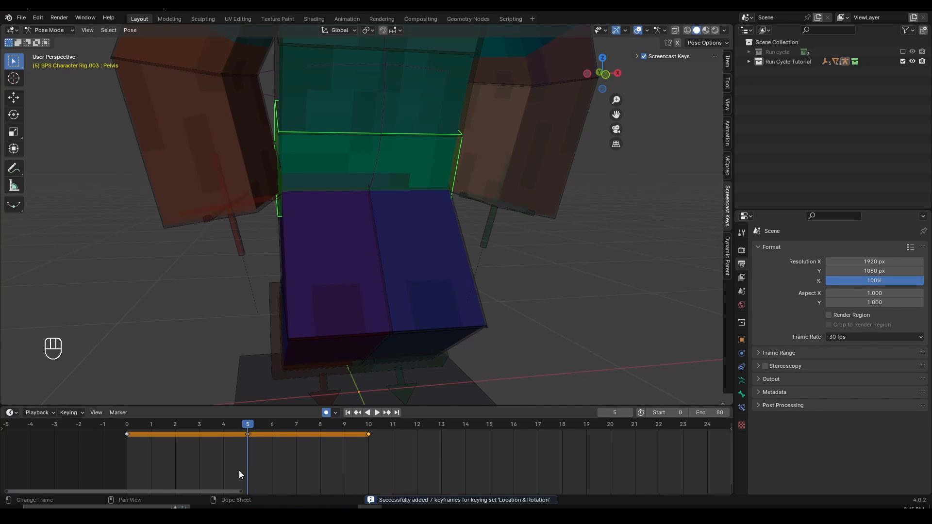
left_click(199, 427)
middle_click_drag(258, 310, 360, 295)
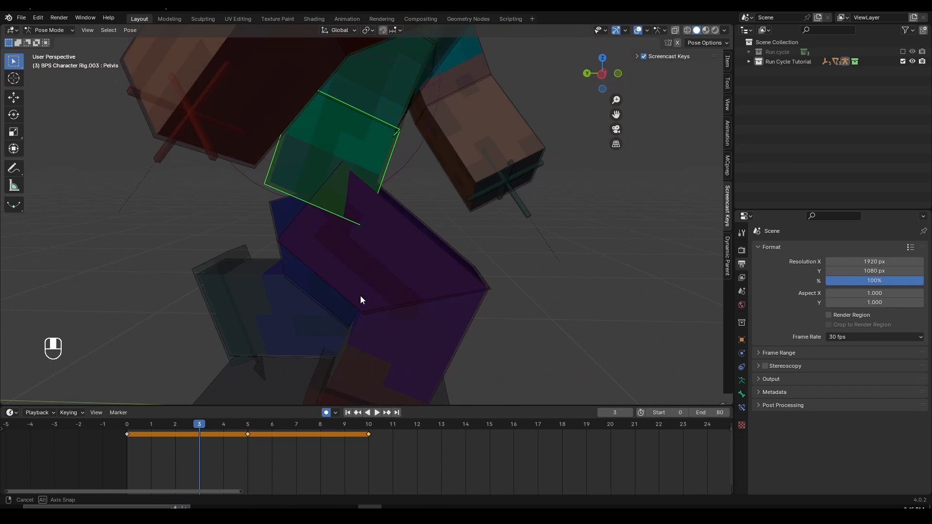
middle_click_drag(435, 292, 427, 283, "shift")
key("g")
key("z")
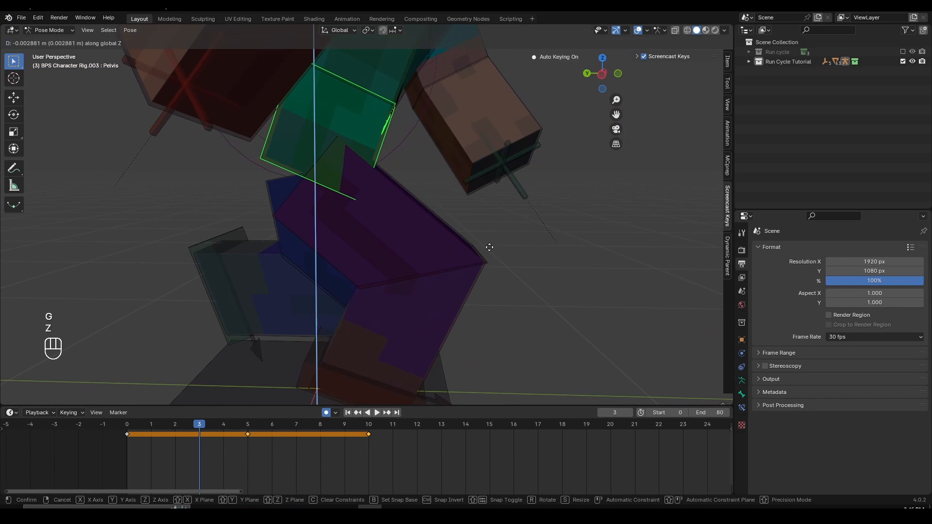
left_click(492, 266)
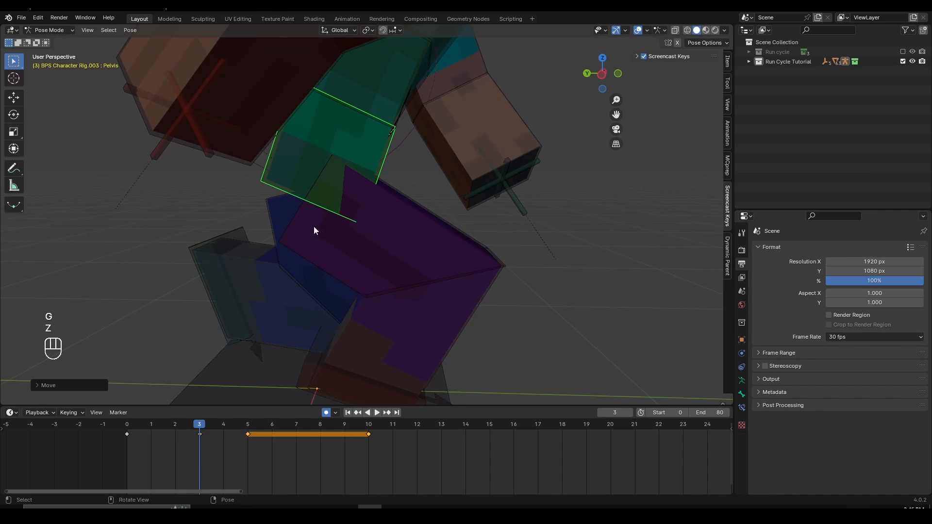
Activate the Move tool and use its gizmo to raise the pelvis a little along Z at frame 3
left_click(18, 99)
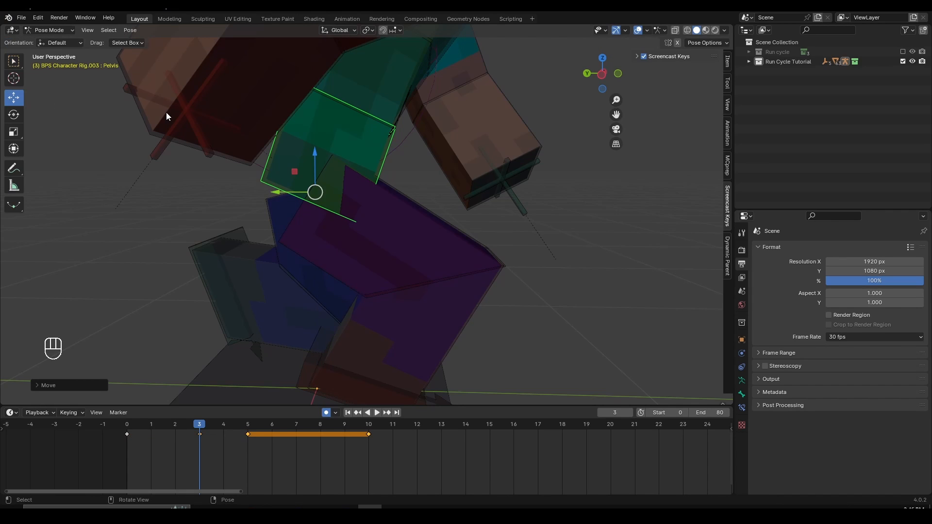
key("t")
key("t")
mouse_move(315, 153)
left_mouse_down()
mouse_move(327, 149)
mouse_move(325, 160)
mouse_move(326, 145)
left_mouse_up()
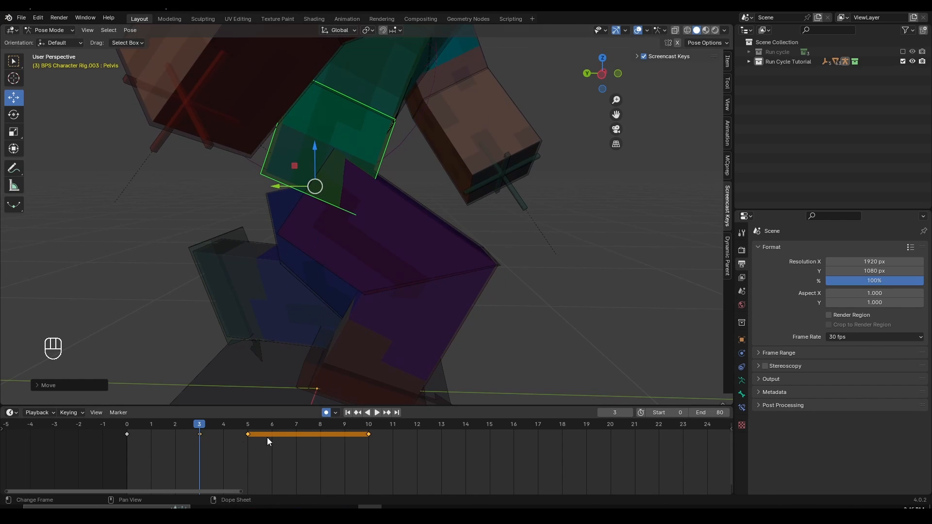
At frame 7, raise the pelvis about 0.1 m along the Z axis
left_click(296, 424)
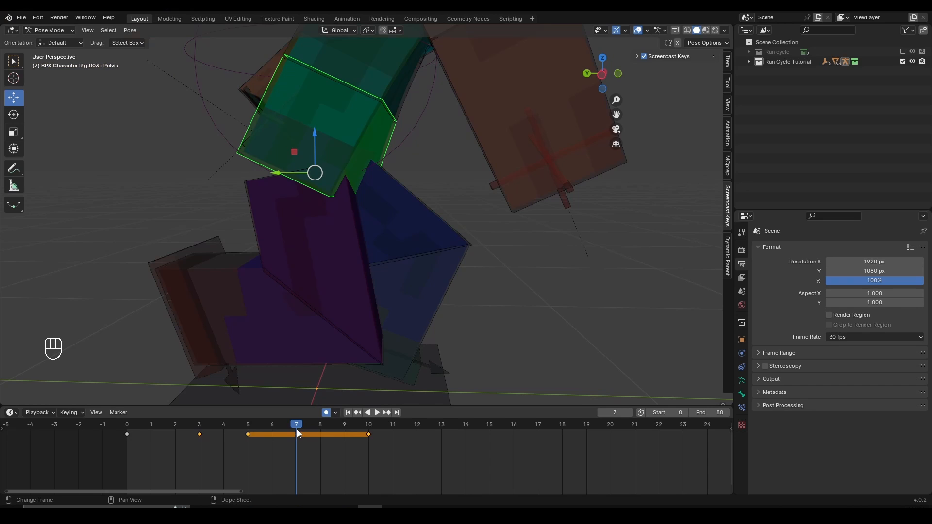
scroll(378, 244, "down", 4)
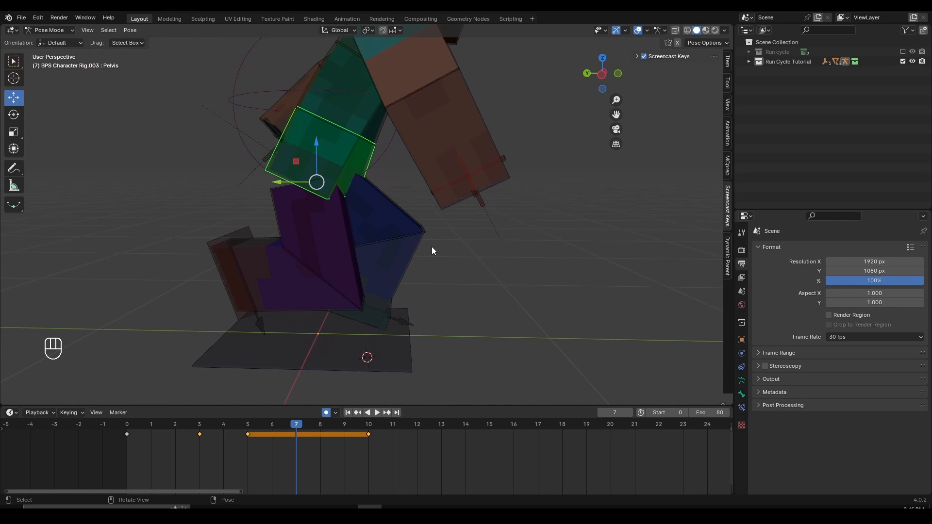
key("g")
key("z")
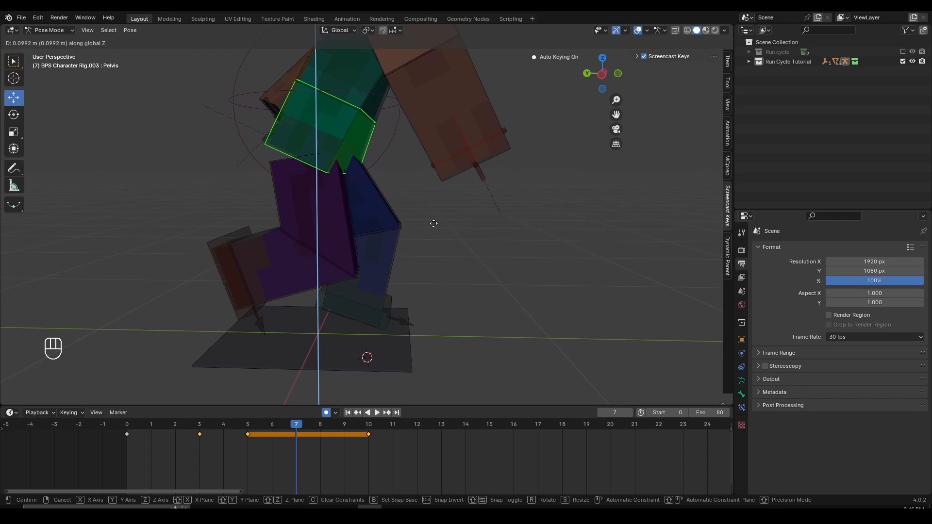
left_click(434, 224)
Select the left leg IK control and move it forward at frame 5 to bring the left foot ahead
middle_click_drag(419, 336, 438, 261, "shift")
left_click(437, 262)
key("b")
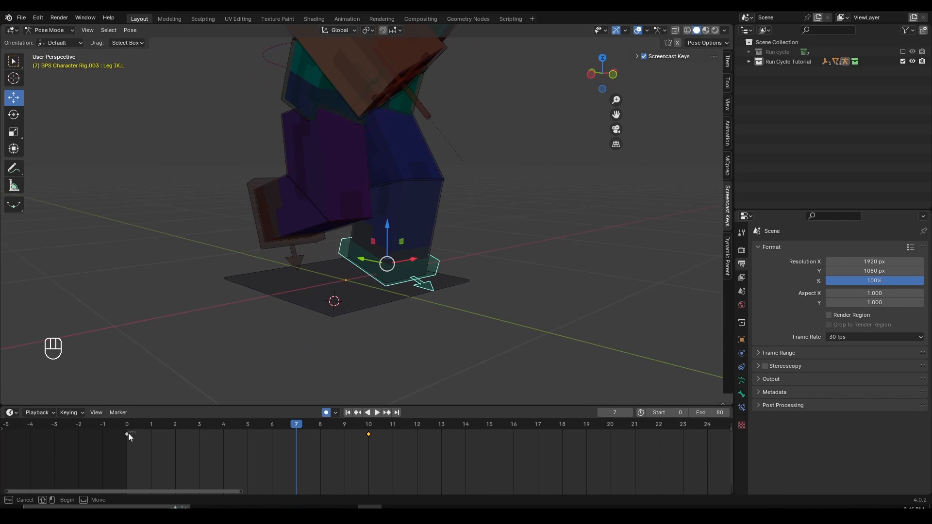
left_click_drag(128, 433, 154, 427)
left_click(127, 425)
middle_click_drag(364, 328, 214, 345)
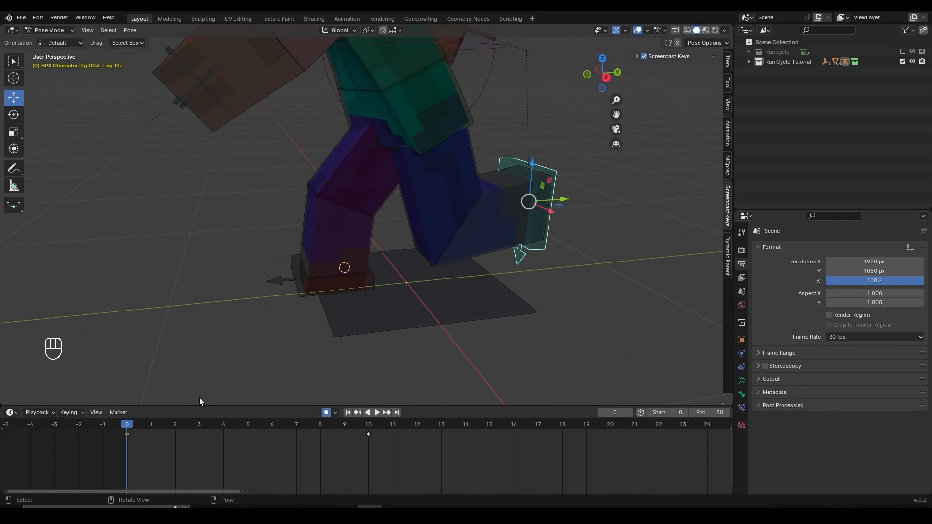
left_click_drag(166, 428, 243, 464)
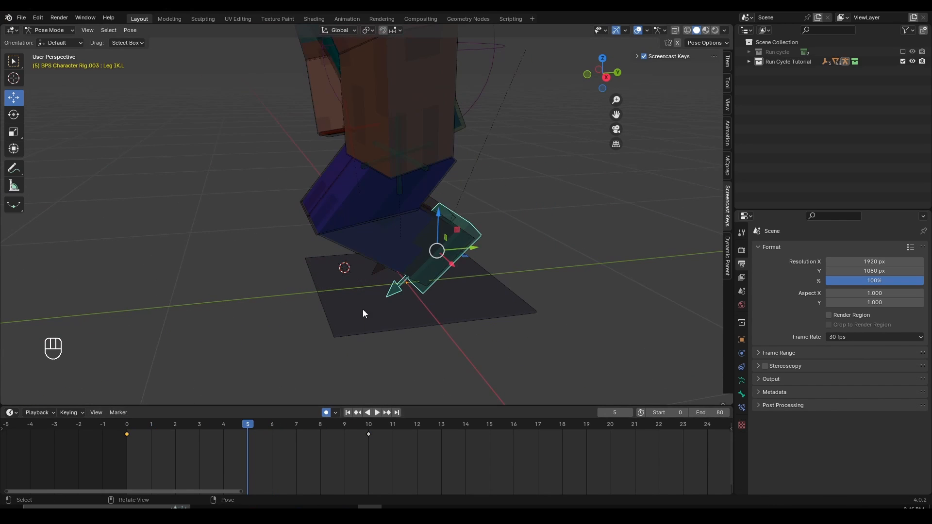
middle_click_drag(363, 310, 428, 288)
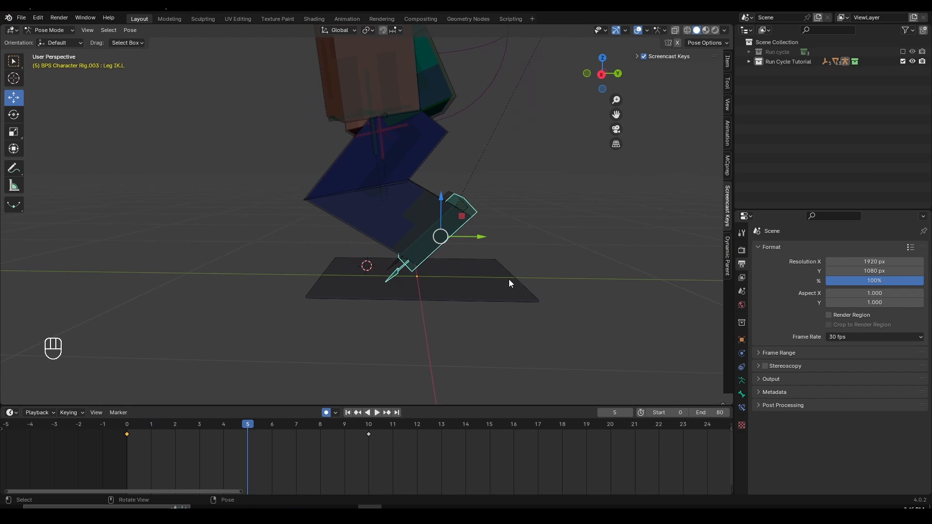
key("g")
left_click(471, 283)
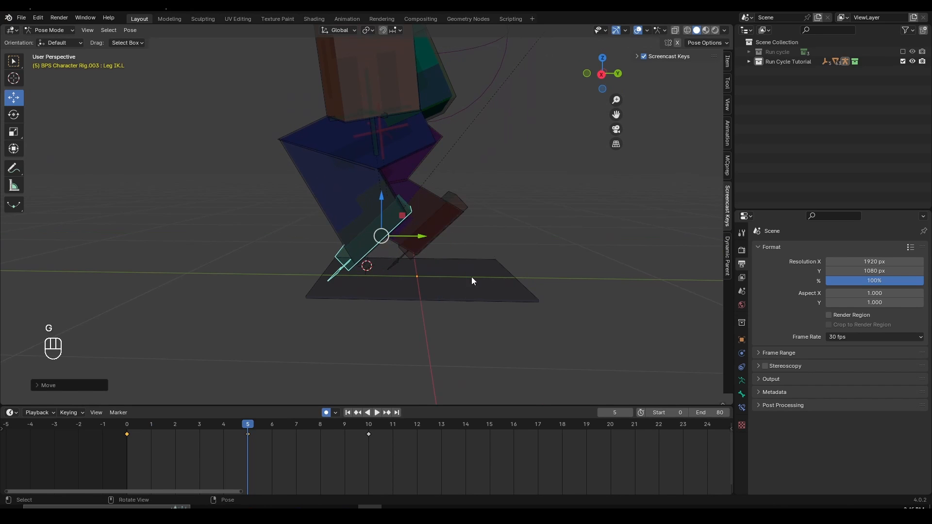
Rotate the left leg IK control about the X axis at frame 5 to flatten the foot
key("r")
key("x")
key("r")
key("x")
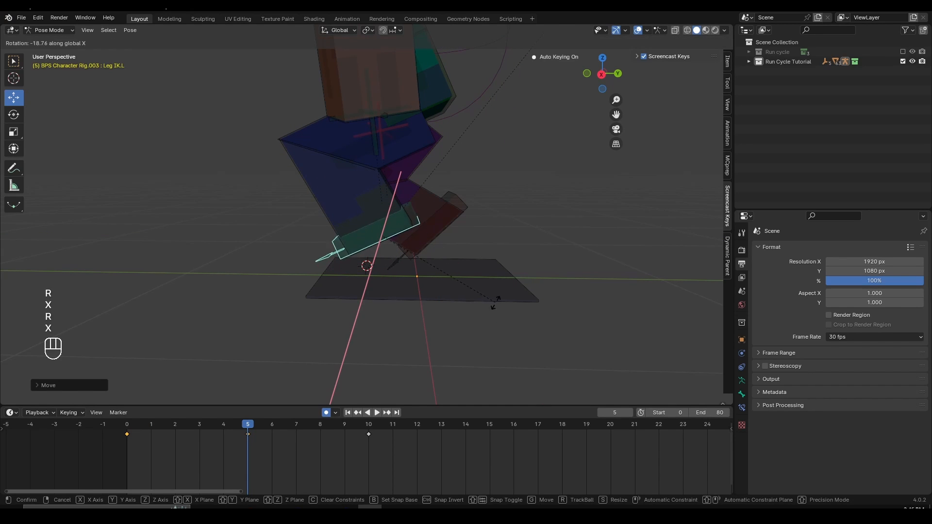
left_click(481, 328)
key("g")
key("x")
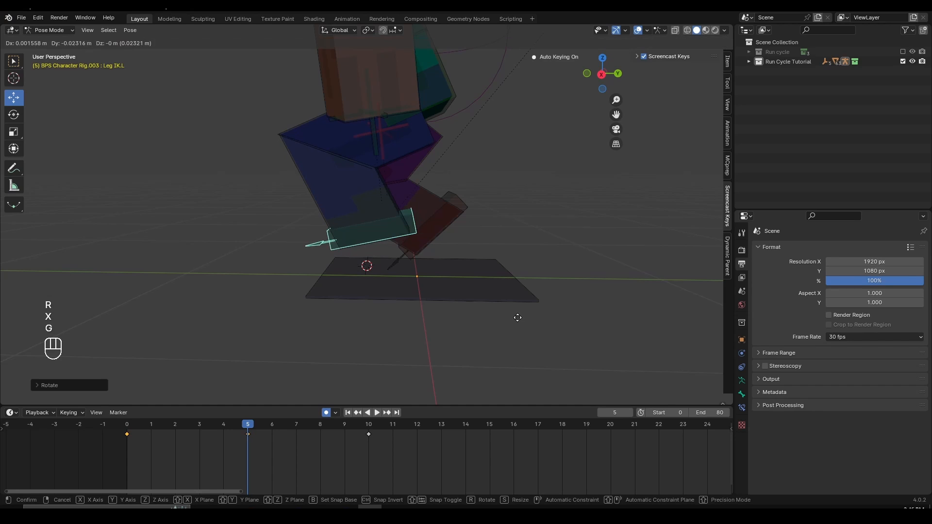
left_click(483, 314)
key("r")
right_click(494, 301)
key("ctrl+z")
Reposition the left foot at frame 5 and adjust its rotation about the X axis
key("g")
middle_click_drag(509, 287, 502, 284)
left_click(492, 282)
key("r")
key("x")
left_click(495, 288)
Select the right leg IK control and move it along the Z axis at frame 5
middle_click_drag(291, 274, 311, 260)
left_click(310, 261)
middle_click_drag(383, 302, 400, 284)
key("g")
key("z")
left_click(397, 324)
Reposition the right foot behind the body at frame 5 and rotate it about the X axis
key("g")
middle_click_drag(396, 325, 269, 328)
right_click(297, 310)
key("g")
left_click(270, 328)
key("r")
key("x")
left_click(332, 298)
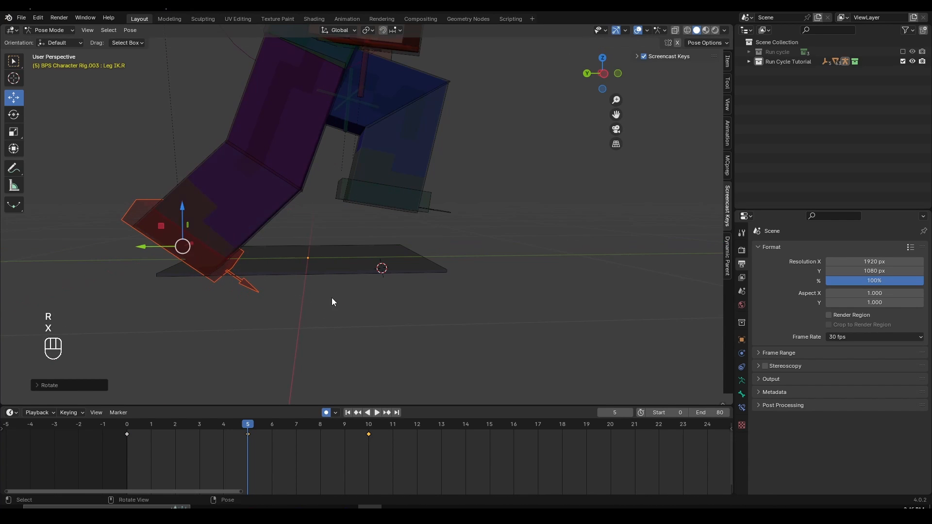
Refine the right foot's rotation about X and nudge it down along Z at frame 5
middle_click_drag(331, 298, 370, 272)
key("r")
key("d")
key("x")
left_click(369, 276)
key("g")
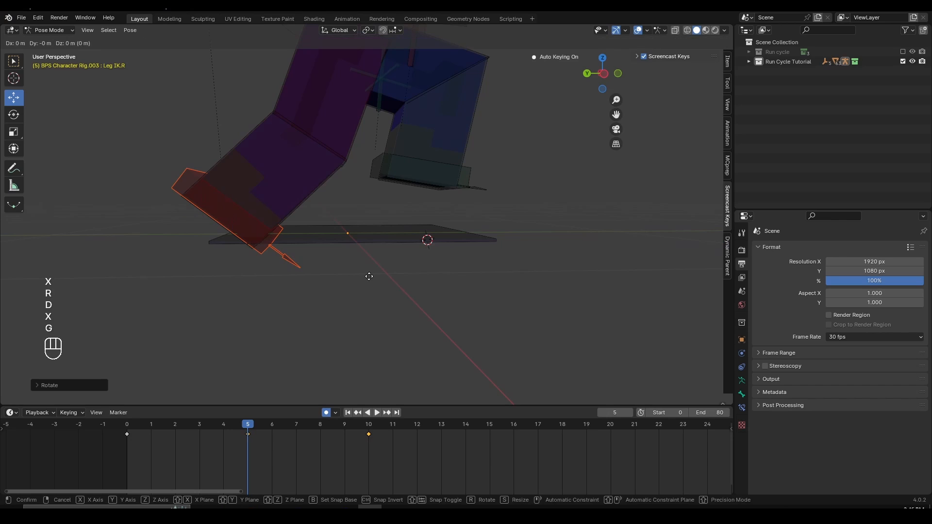
key("z")
left_click(369, 278)
Go to frame 3 and select the left foot's IK control
scroll(241, 444, "up", 1)
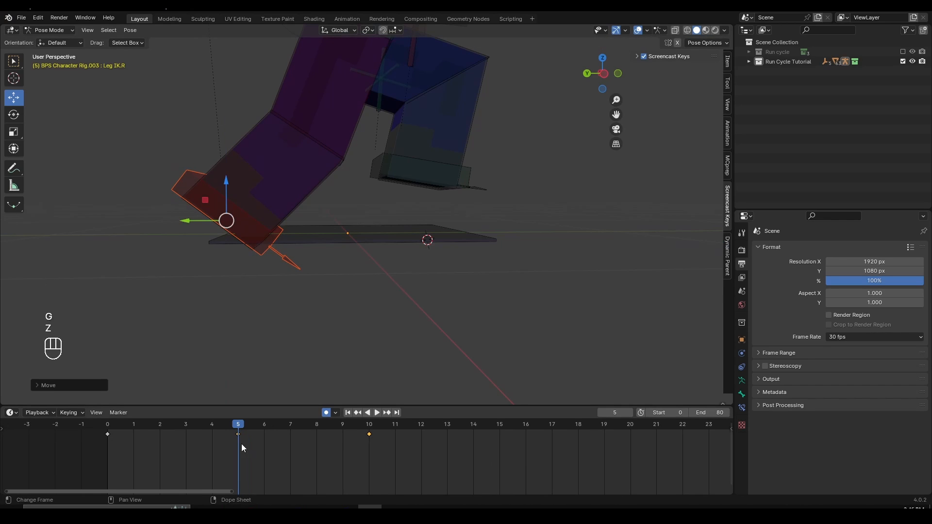
left_click(187, 428)
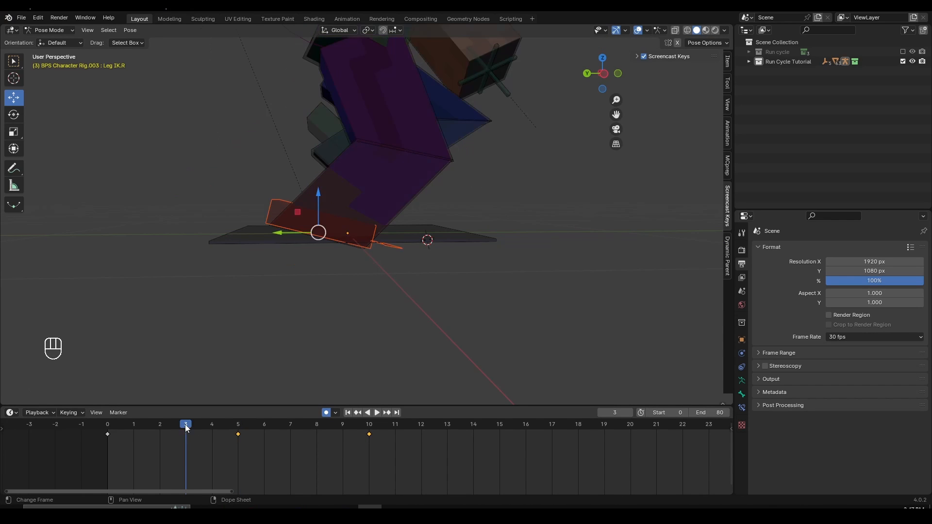
middle_click_drag(532, 213, 397, 225)
left_click(450, 187)
middle_click_drag(480, 201, 367, 191)
scroll(423, 218, "up", 2)
scroll(412, 240, "down", 3)
key("g")
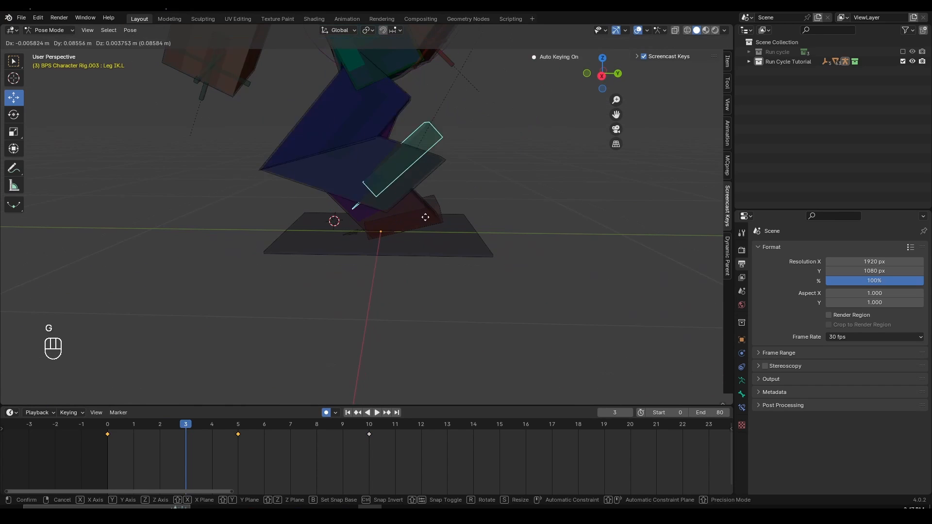
right_click(428, 218)
Lower the left foot along the Z axis at frame 3, bringing it close to the ground plane
scroll(447, 210, "up", 2)
key("g")
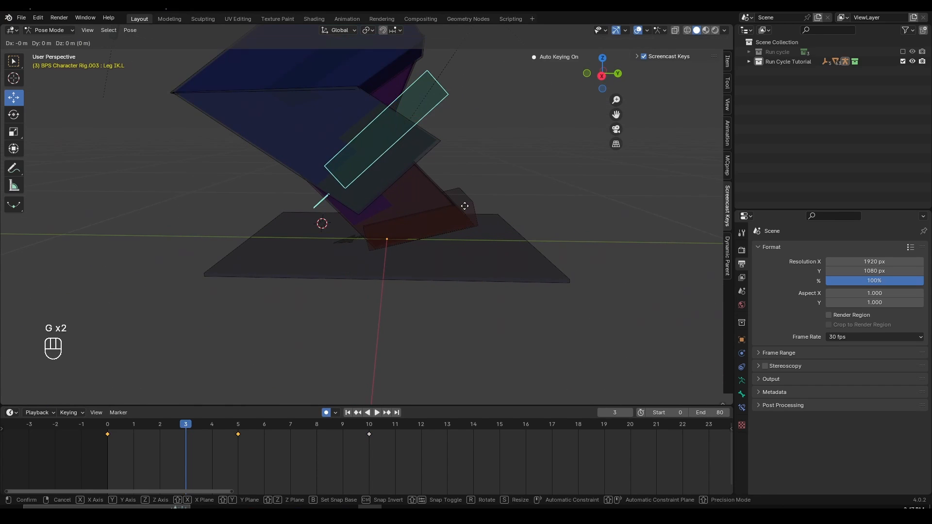
key("z")
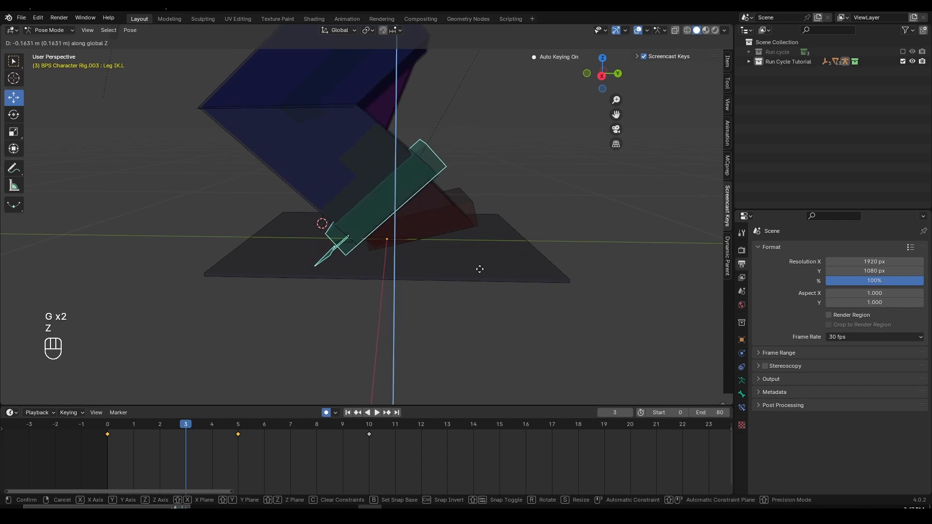
left_click(468, 254)
middle_click_drag(468, 254, 388, 243)
key("g")
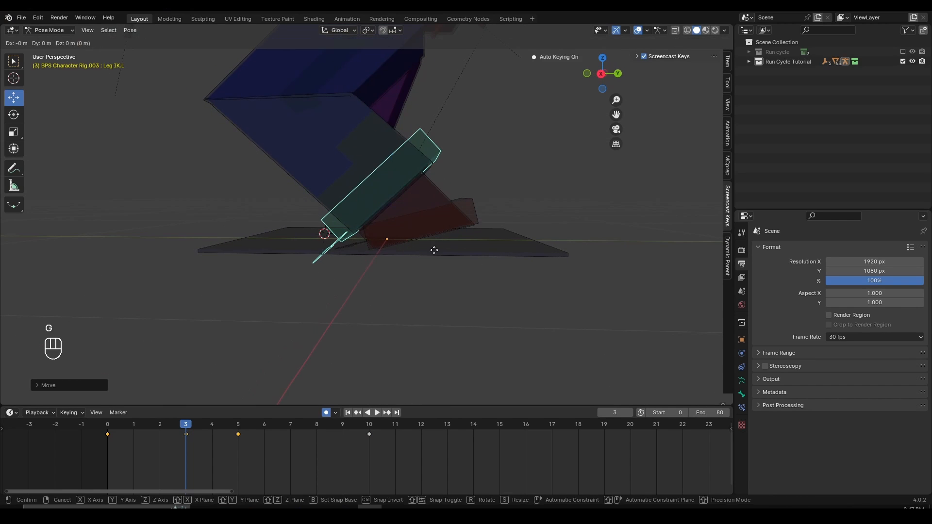
key("z")
left_click(300, 256)
Play the animation from frame 0 and review the leg motion from the side
middle_click_drag(293, 256, 500, 262)
scroll(486, 259, "down", 4)
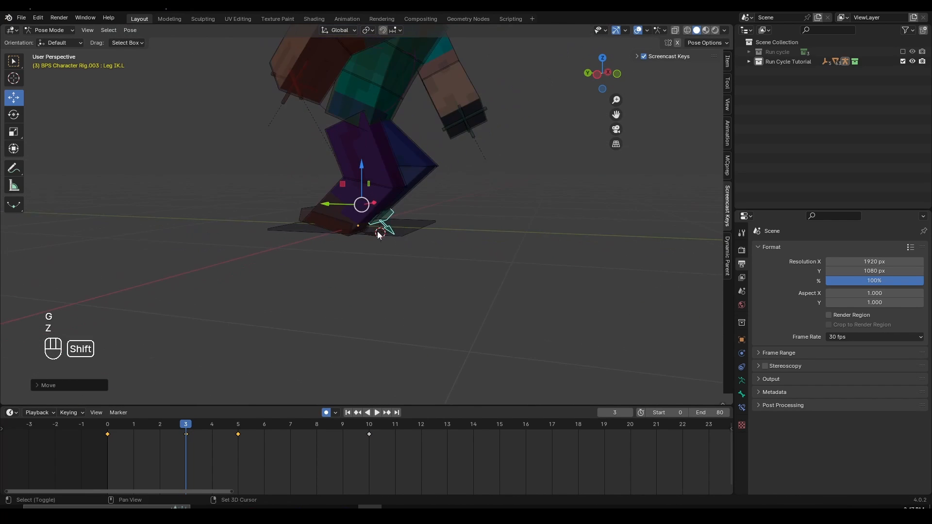
middle_click_drag(378, 233, 371, 286, "shift")
middle_click_drag(460, 268, 435, 286)
left_click_drag(147, 432, 104, 418)
middle_click_drag(259, 357, 321, 349)
key("space")
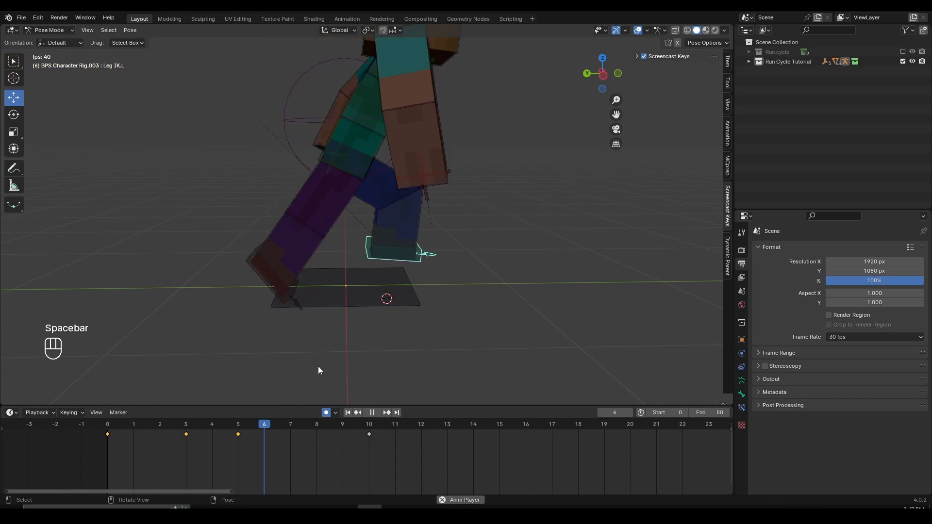
key("space")
Go to frame 7 and reposition the pelvis control
left_click_drag(119, 426, 294, 439)
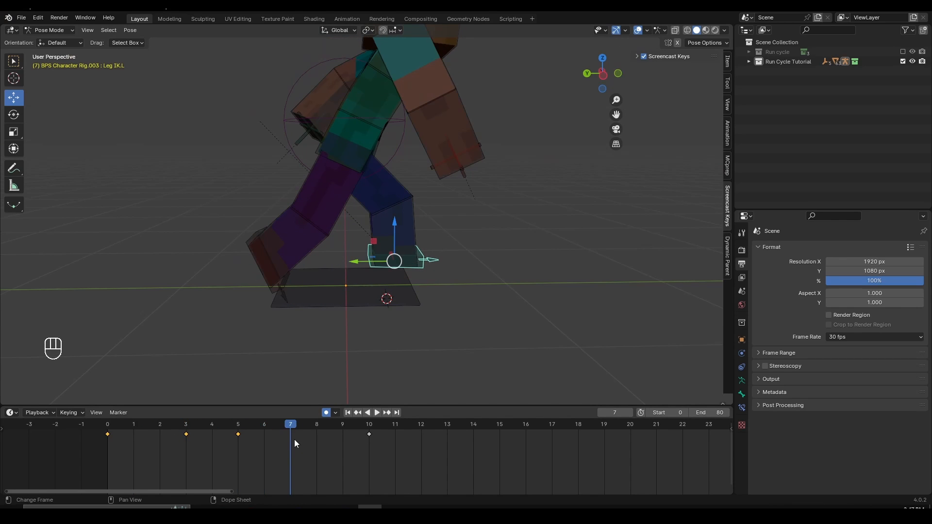
left_click(356, 156)
middle_click_drag(370, 228, 351, 266, "shift")
scroll(343, 283, "up", 2)
key("g")
left_click(354, 240)
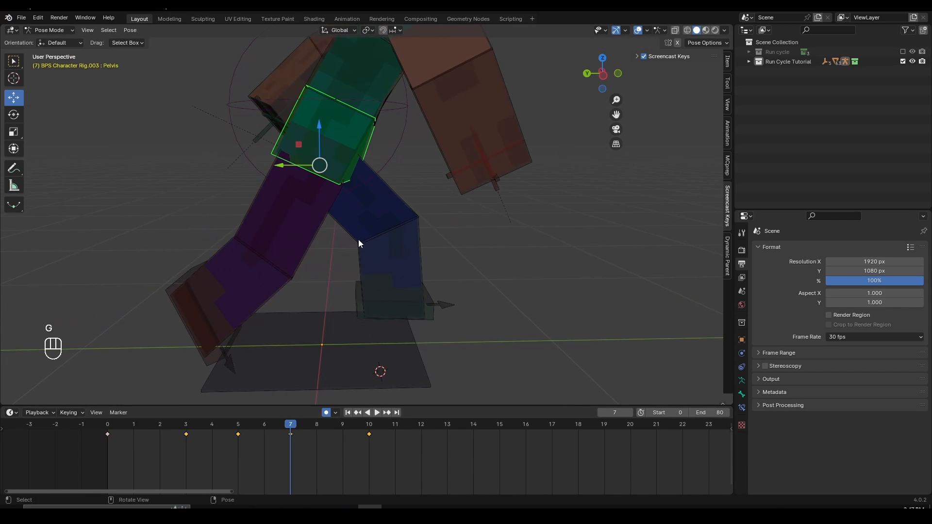
Select the left foot's IK control at frame 7 and move it forward
middle_click_drag(208, 170, 495, 254)
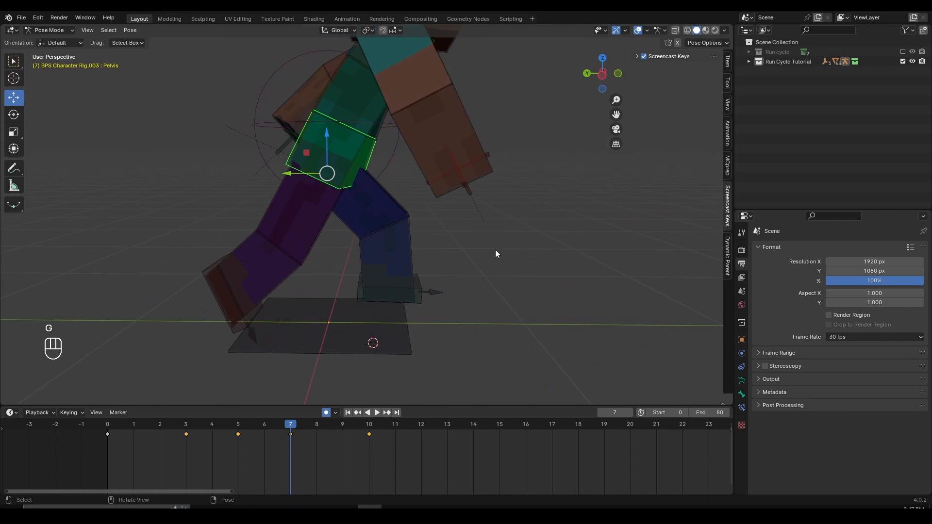
left_click(419, 301)
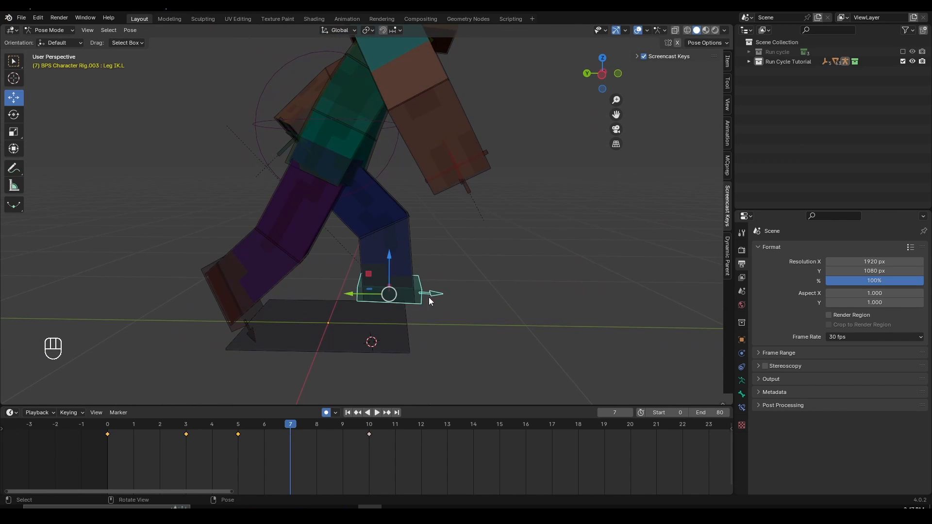
key("g")
left_click(457, 301)
key("r")
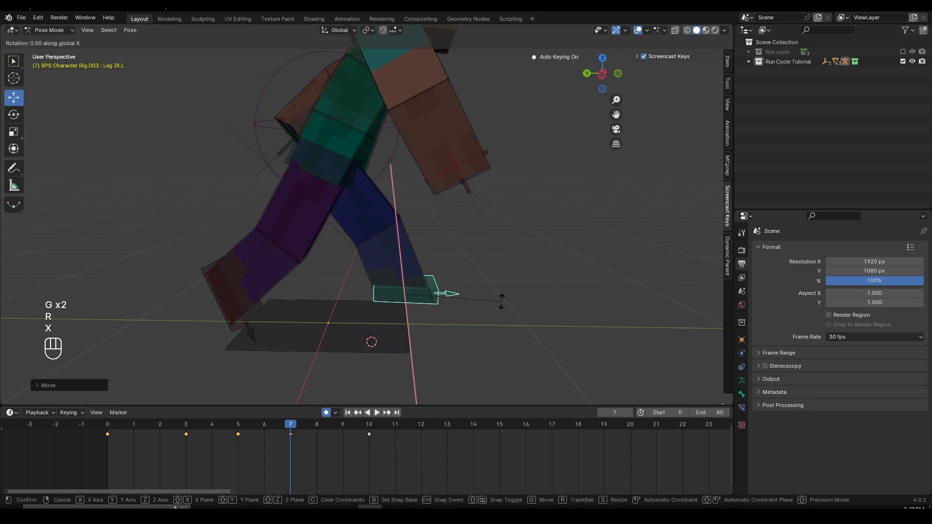
key("x")
key("x")
right_click(481, 302)
key("g")
right_click(476, 309)
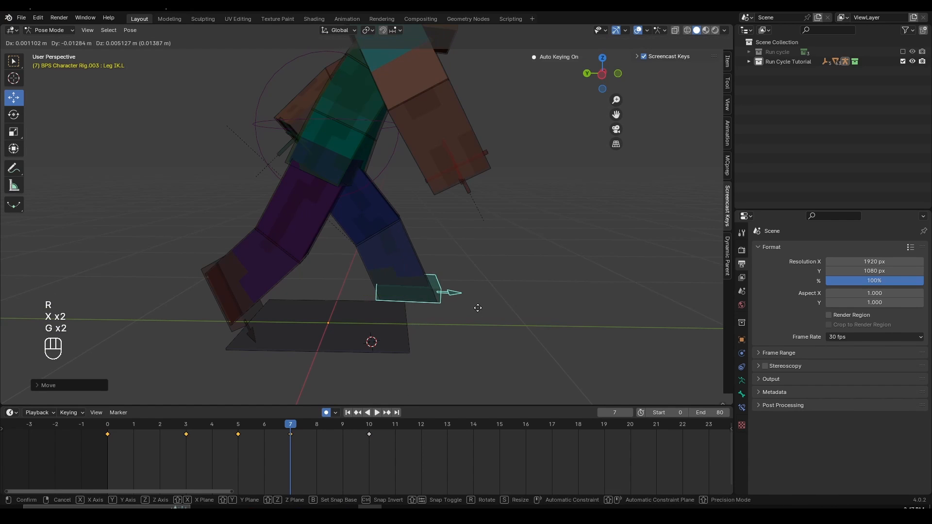
Rotate the left foot about the X axis so its toes tilt up, and raise it along Z at frame 7
key("r")
key("x")
left_click(488, 276)
key("z")
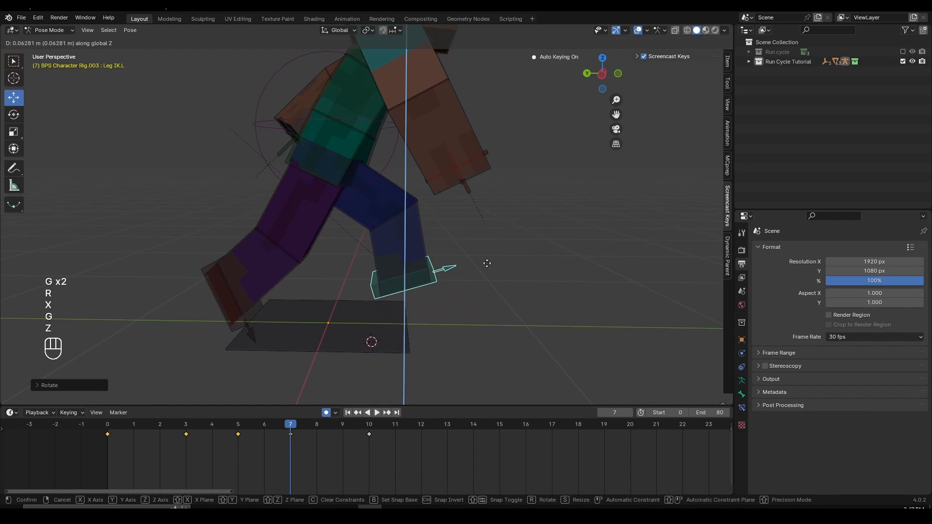
left_click(487, 263)
Move the left foot further forward at frame 7 and fine-tune its height along the Z axis
key("g")
middle_click_drag(482, 278, 493, 276)
left_click(501, 274)
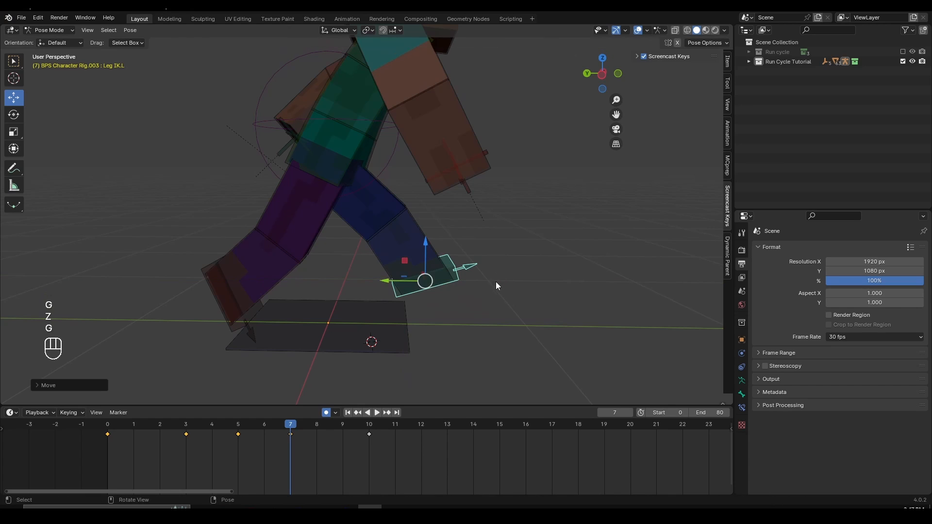
key("g")
key("z")
left_click(497, 278)
key("g")
left_click(496, 279)
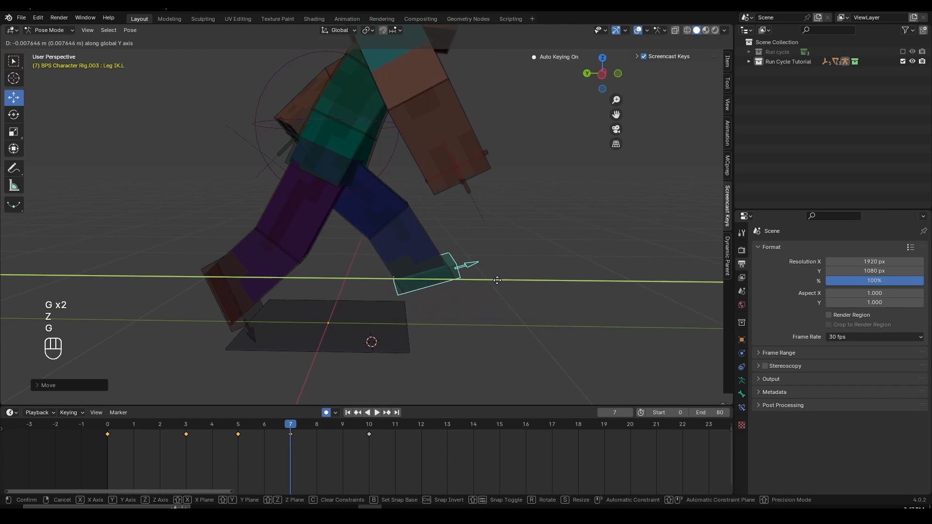
Select the right foot's IK control and raise the foot behind the body at frame 7
left_click(234, 306)
middle_click_drag(311, 307, 348, 284, "shift")
key("g")
right_click(355, 287)
key("g")
left_click(348, 281)
key("g")
key("z")
Rotate the right foot about the X axis and adjust its position at frame 7
key("r")
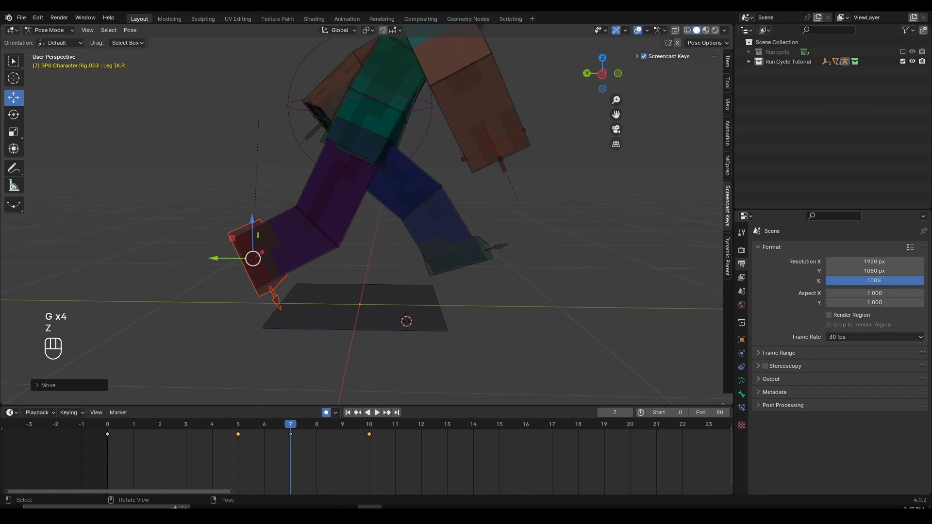
key("x")
key("g")
left_click(369, 274)
Raise the pelvis along the Z axis by about 0.02 m at frame 7
middle_click_drag(368, 272, 397, 273)
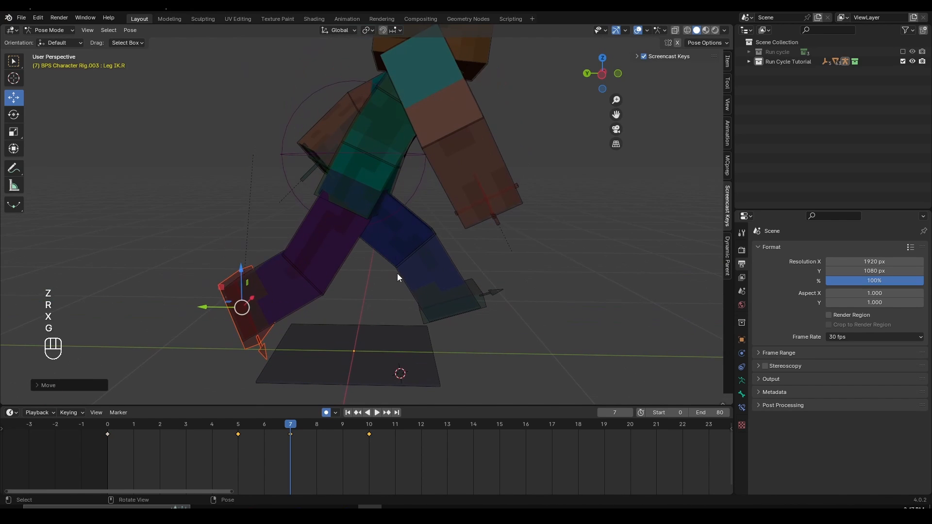
left_click(393, 182)
key("g")
key("g")
key("z")
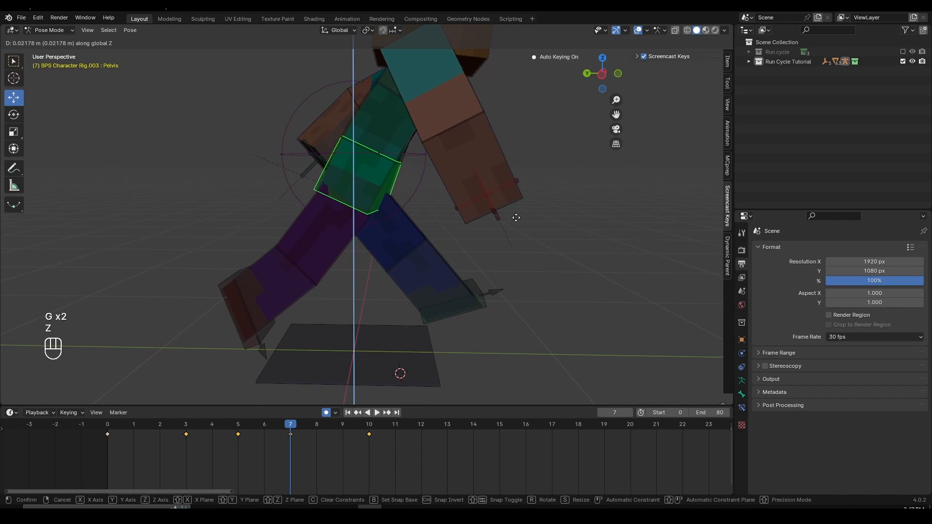
left_click(518, 220)
scroll(559, 231, "down", 1)
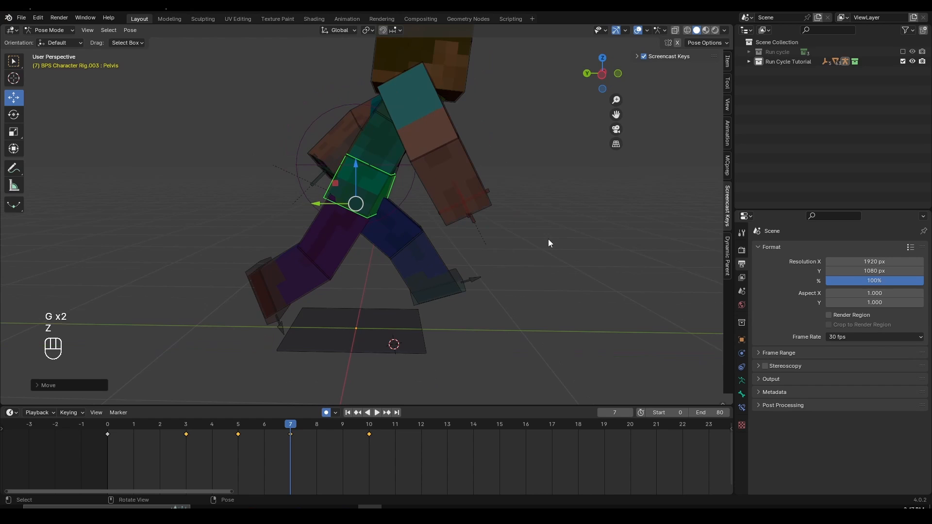
Play the animation from the start and check the run motion from different angles
left_click_drag(95, 428, 133, 414)
scroll(330, 311, "down", 2)
middle_click_drag(335, 313, 233, 330)
key("space")
middle_click_drag(291, 336, 344, 338)
key("space")
Scrub the timeline between frames 0 and 10 to compare the start pose with its mirrored counterpart
left_click_drag(127, 423, 107, 452)
scroll(311, 345, "up", 4)
middle_click_drag(403, 330, 505, 309)
scroll(286, 313, "down", 2)
middle_click_drag(376, 287, 398, 288)
middle_click_drag(238, 467, 368, 464)
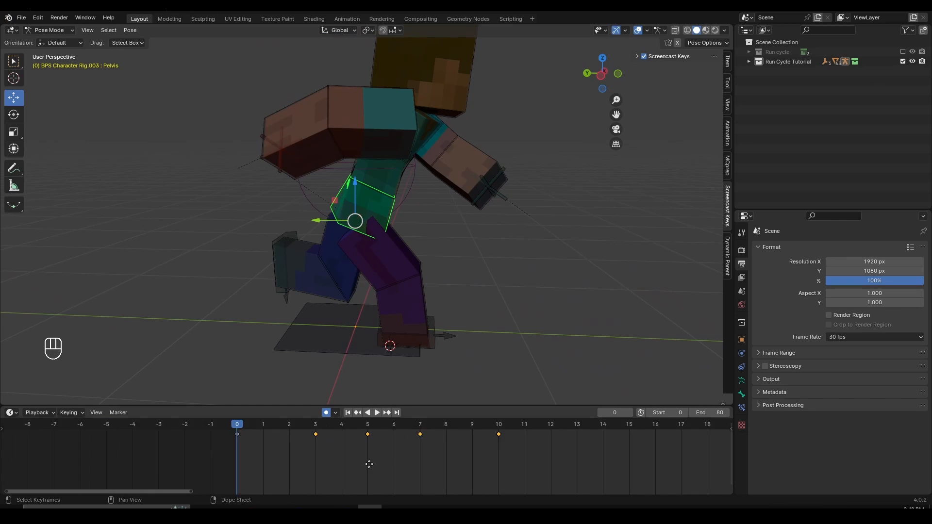
scroll(368, 463, "up", 3)
left_click_drag(201, 427, 523, 464)
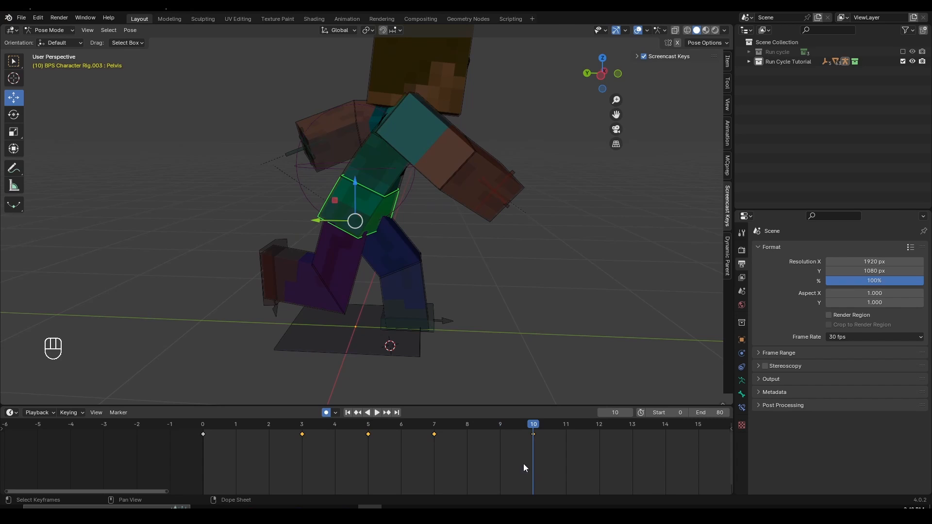
mouse_move(211, 427)
left_mouse_down()
mouse_move(528, 438)
mouse_move(204, 443)
left_mouse_up()
Select both feet's IK controls together with the pelvis and torso controls at frame 0
middle_click_drag(252, 399, 335, 329)
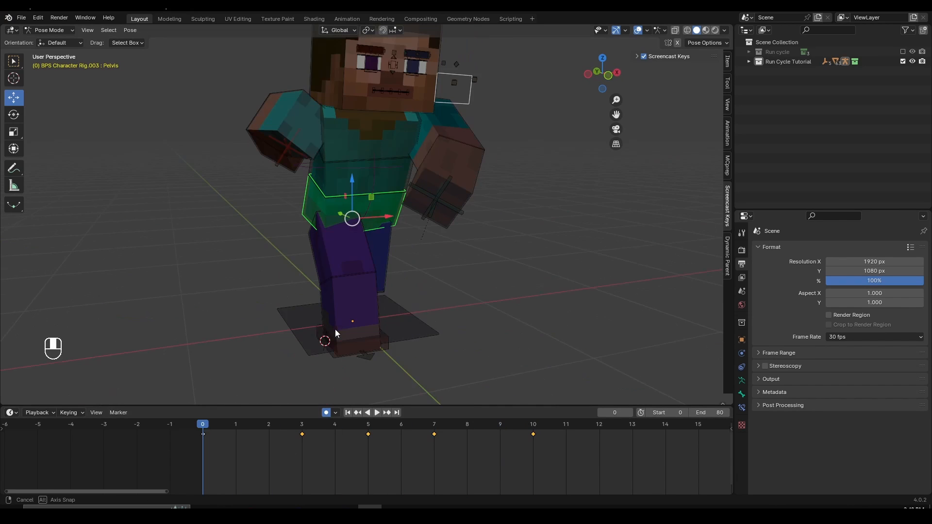
middle_click_drag(421, 306, 395, 329)
scroll(394, 331, "up", 1)
middle_click_drag(390, 335, 395, 263, "shift")
left_click(342, 320)
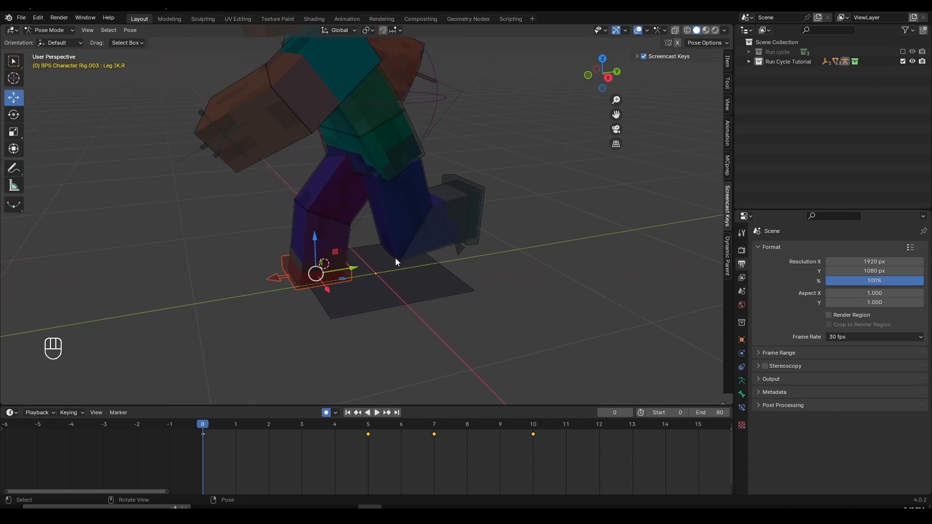
left_click(482, 209, "shift")
middle_click_drag(409, 229, 462, 258)
scroll(358, 206, "up", 2)
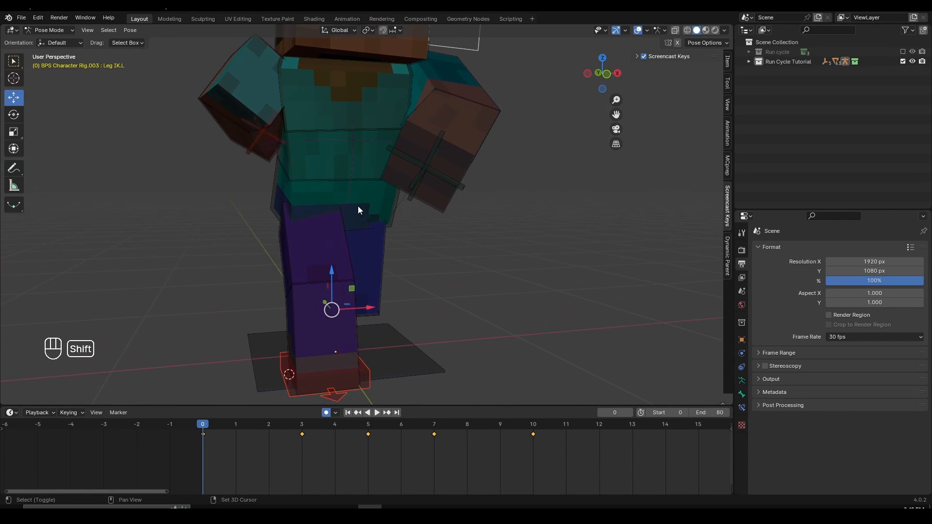
left_click(364, 168, "shift")
left_click(368, 117, "shift")
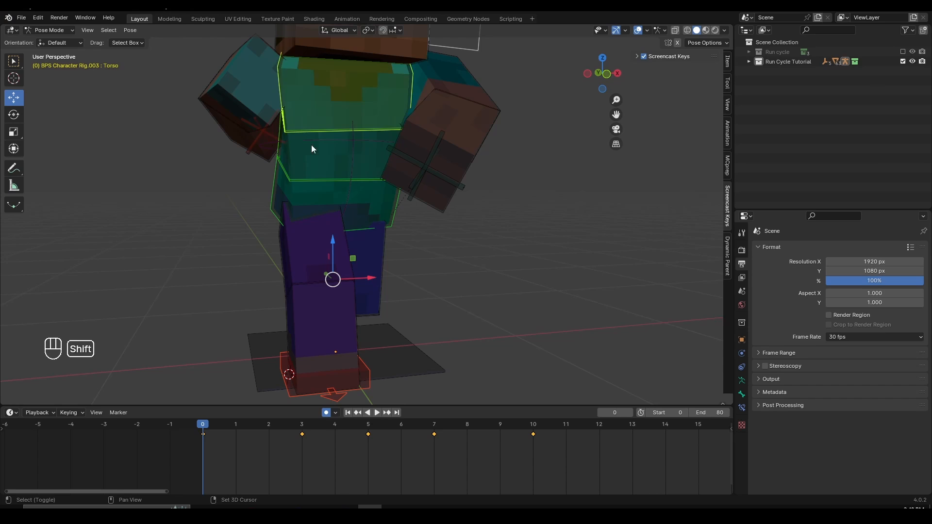
Add the upper and lower controls of both arms and the head to the selection
middle_click_drag(311, 145, 328, 96)
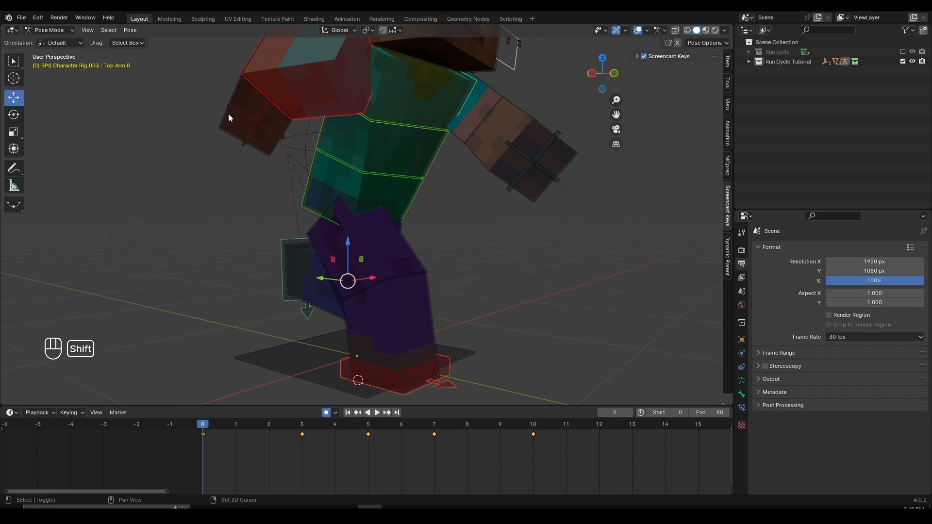
left_click(243, 100, "shift")
middle_click_drag(243, 100, 373, 246)
left_click(345, 136, "shift")
left_click(306, 188, "shift")
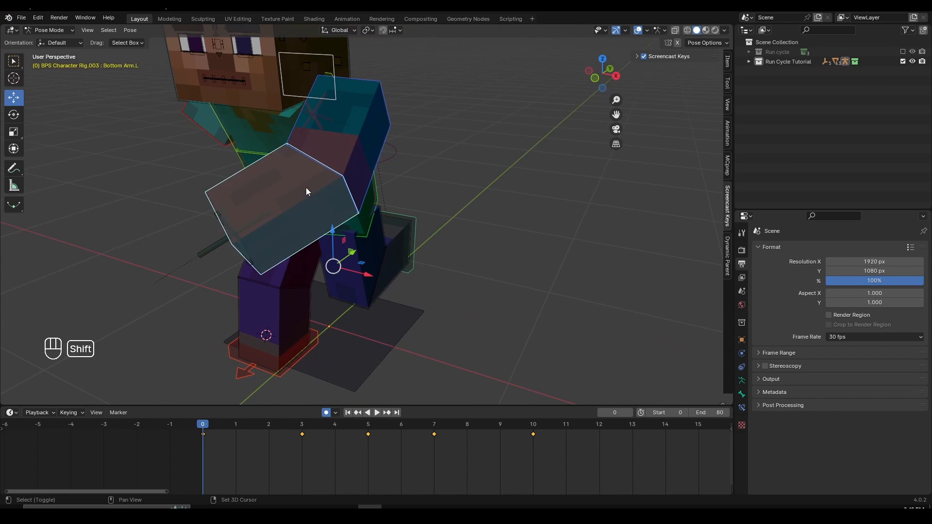
middle_click_drag(307, 185, 375, 270, "shift")
left_click(316, 74, "shift")
middle_click_drag(319, 138, 401, 194)
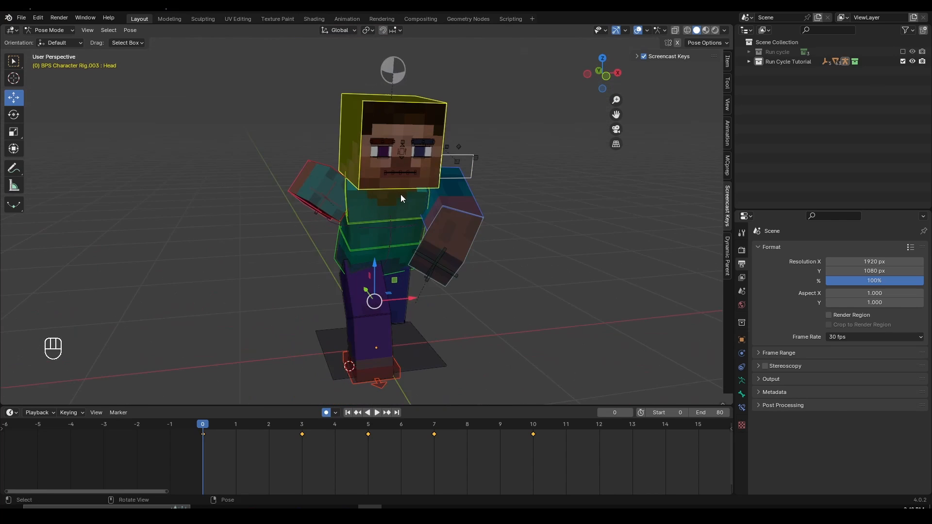
Briefly start and stop playback, ending on frame 0 with the body controls still selected
scroll(396, 449, "down", 1)
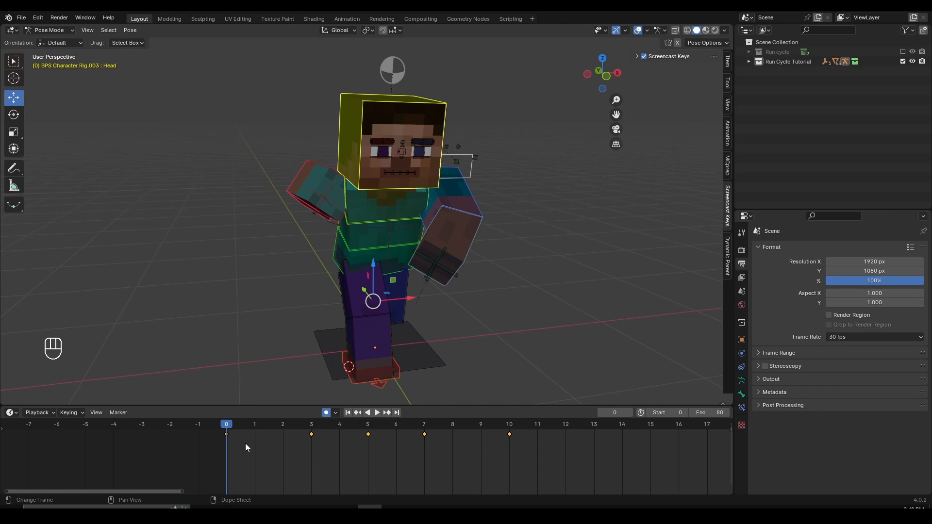
middle_click_drag(337, 457, 302, 479)
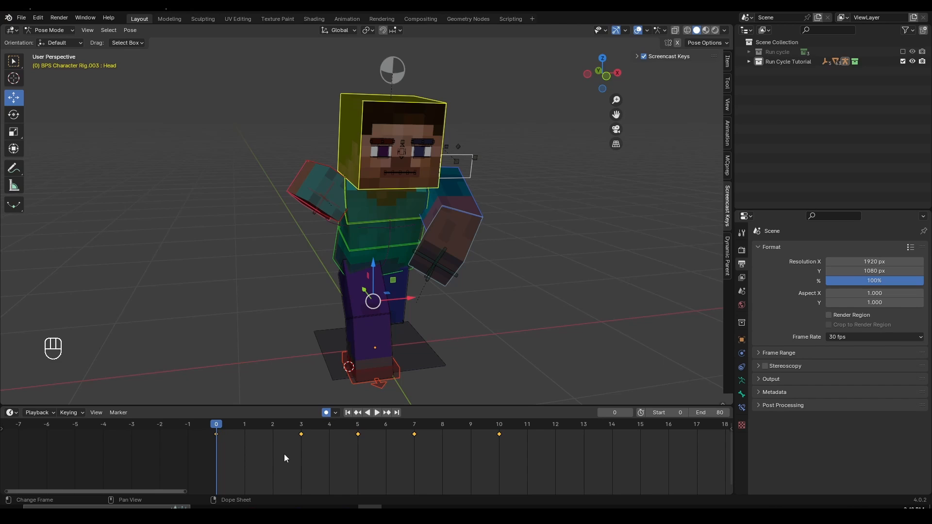
key("a")
key("space")
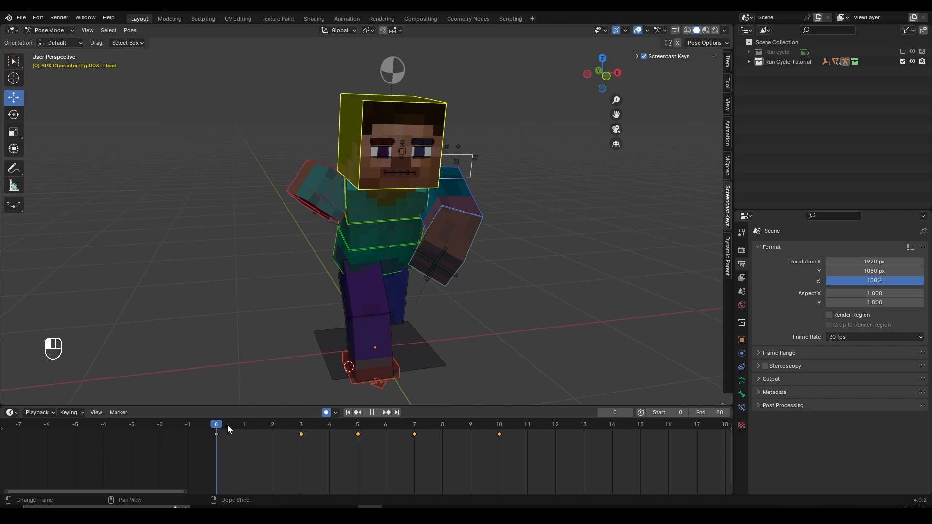
key("space")
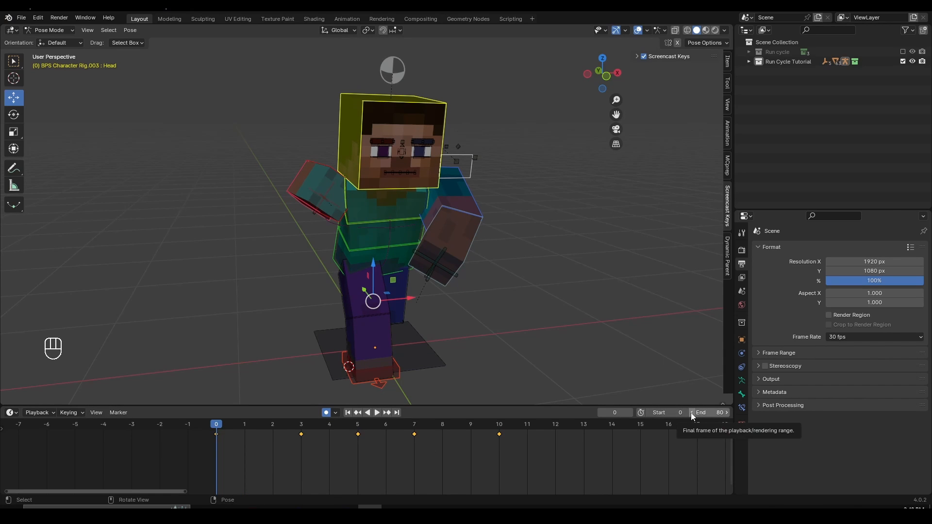
left_click(206, 427)
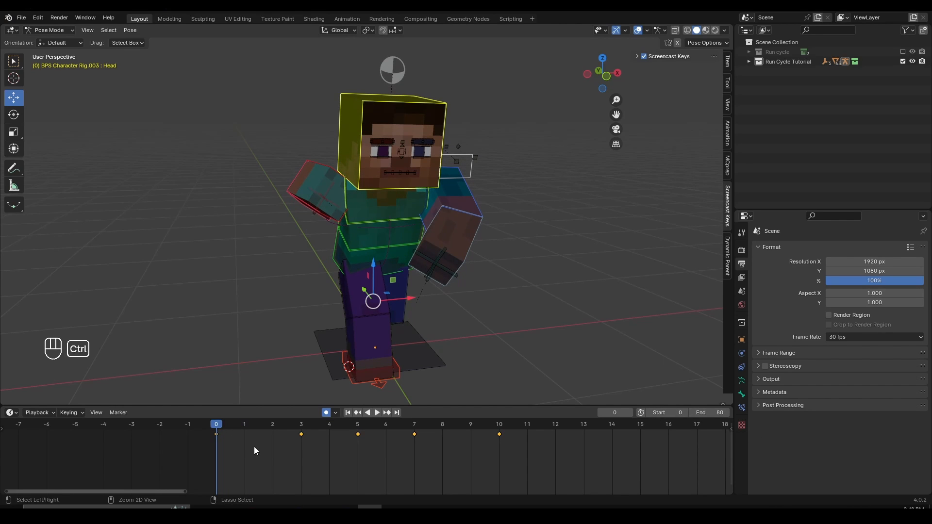
Copy the selected controls' keyframes from frames 0 to 10 and paste them flipped starting at frame 10
key("ctrl+c")
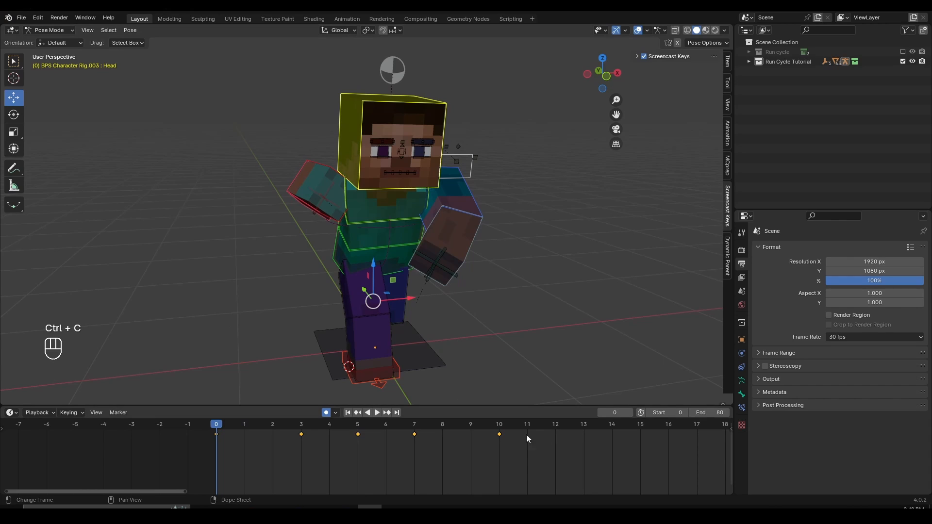
left_click(499, 430)
middle_click_drag(552, 461, 365, 458)
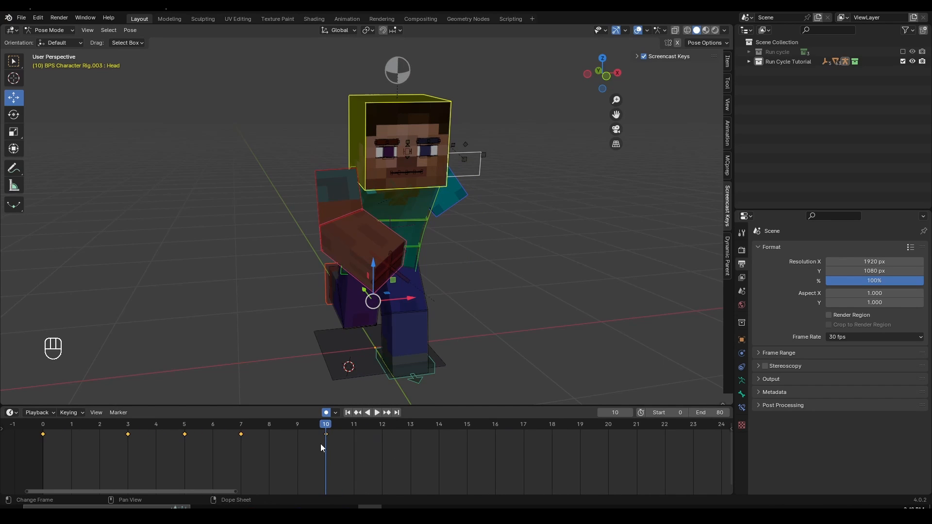
key("ctrl")
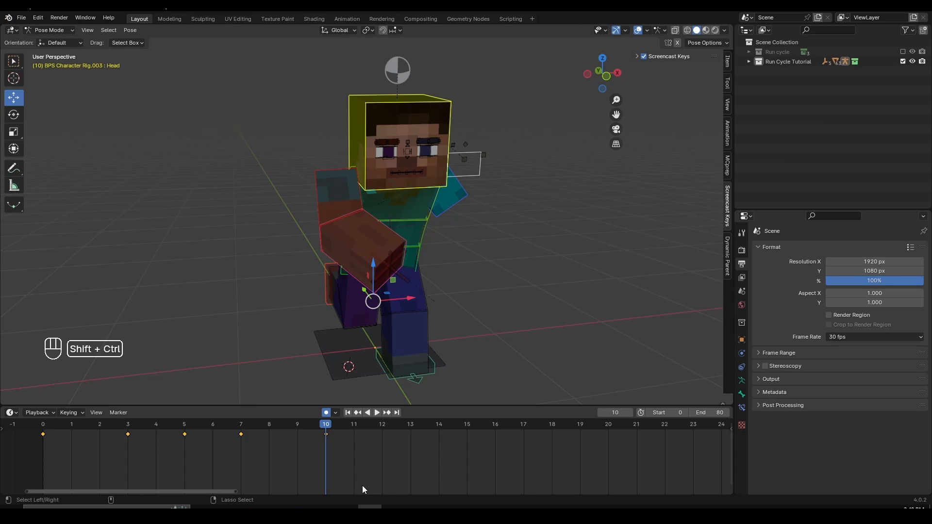
key("ctrl+shift+v")
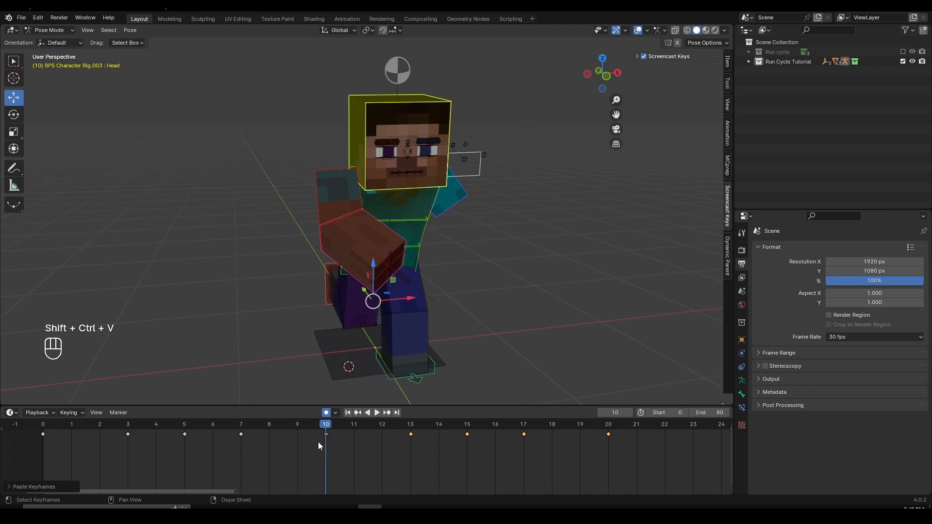
Play back the run cycle from frame 0 to review the mirrored second half, and return to frame 0
left_click_drag(248, 426, 43, 451)
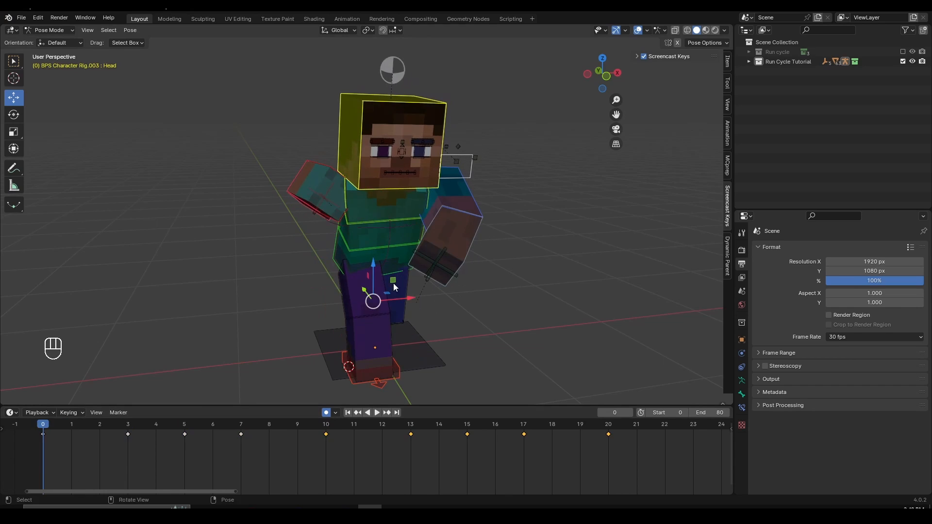
key("space")
scroll(273, 436, "down", 2)
key("space")
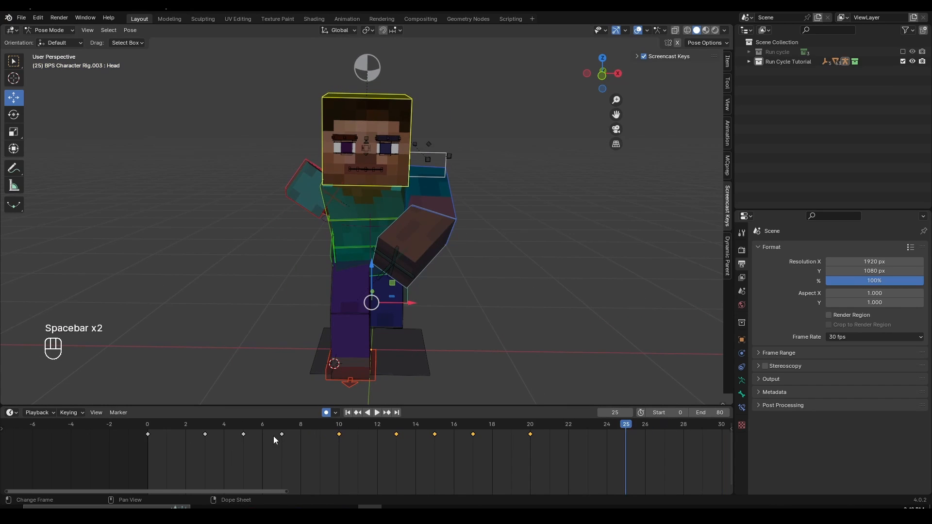
left_click(192, 426)
left_click_drag(192, 426, 148, 439)
middle_click_drag(162, 399, 454, 316)
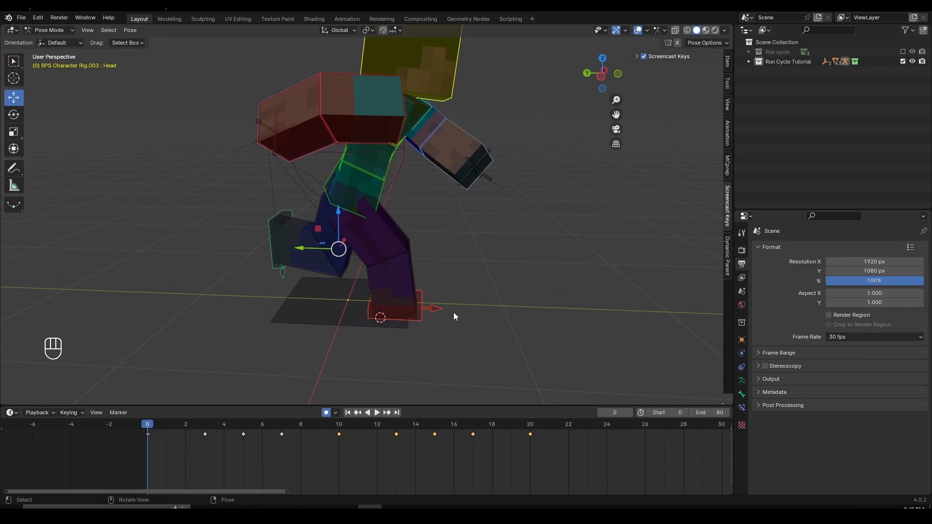
left_click(356, 326)
key("g")
right_click(305, 330)
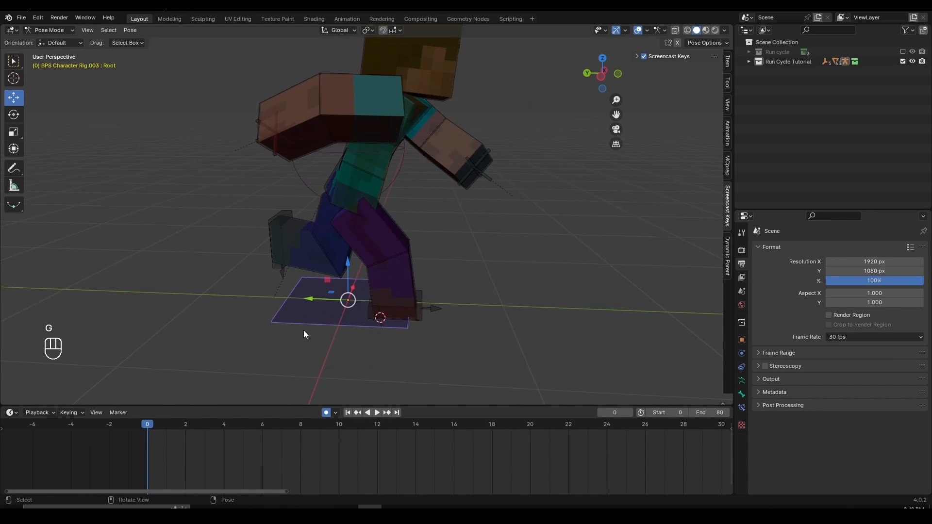
scroll(326, 316, "down", 4)
key("g")
right_click(384, 316)
scroll(443, 338, "up", 4)
Inspect both feet's IK controls and compare the right foot's pose at frames 0 and 20
left_click(415, 313)
left_click(281, 240)
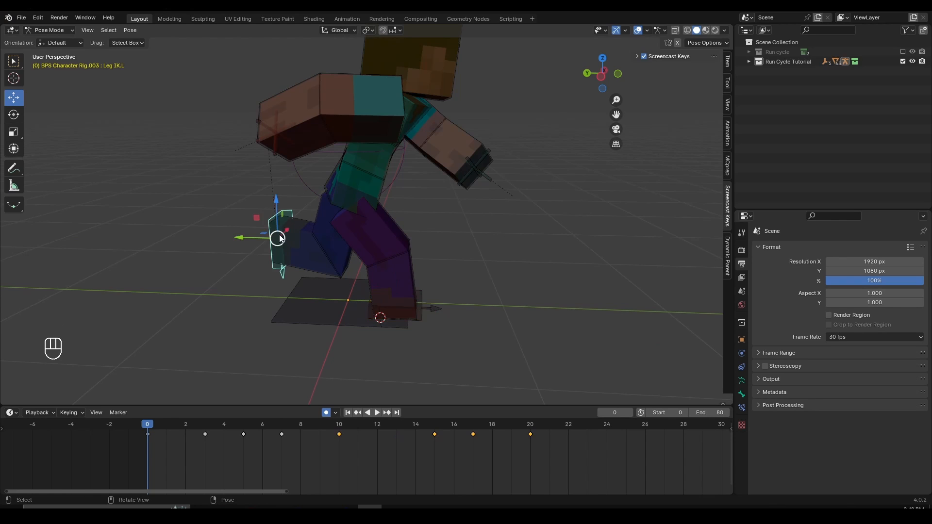
middle_click_drag(281, 240, 214, 404)
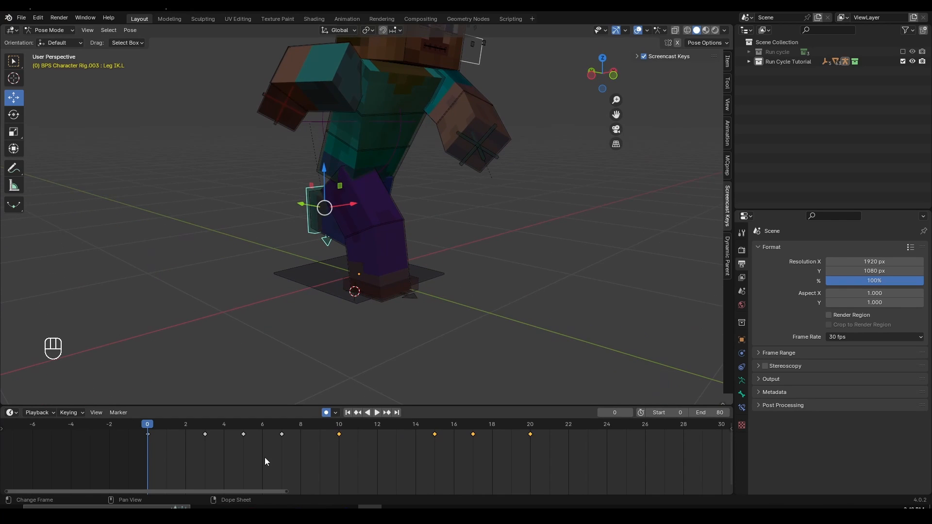
middle_click_drag(379, 340, 413, 305)
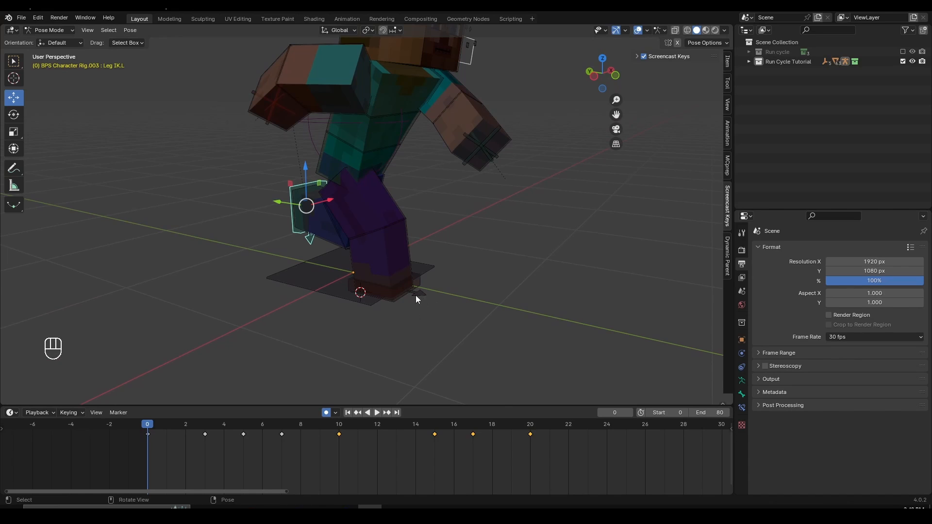
left_click(403, 293)
left_click(133, 426)
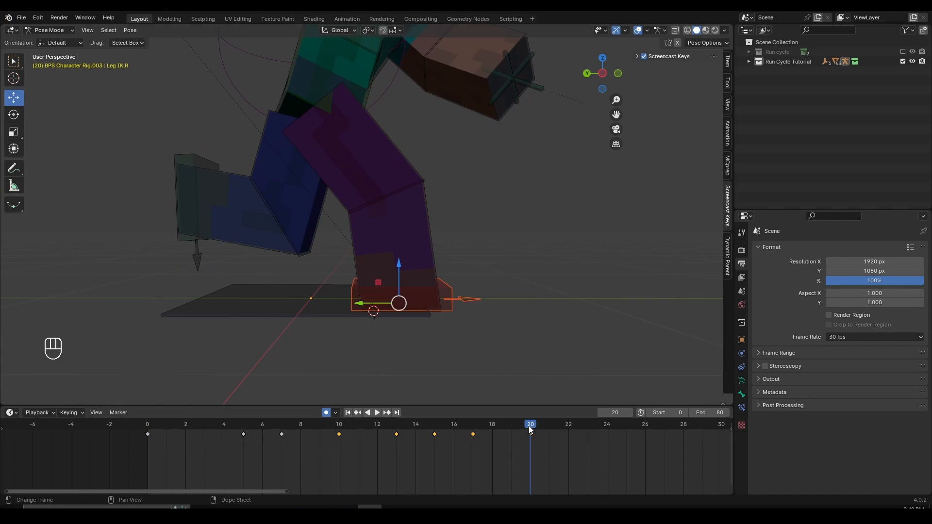
key("space")
key("Escape")
left_click(531, 427)
Set the right foot's keyframes at frames 0 and 20 to Linear interpolation
left_click(149, 436)
left_click(184, 428)
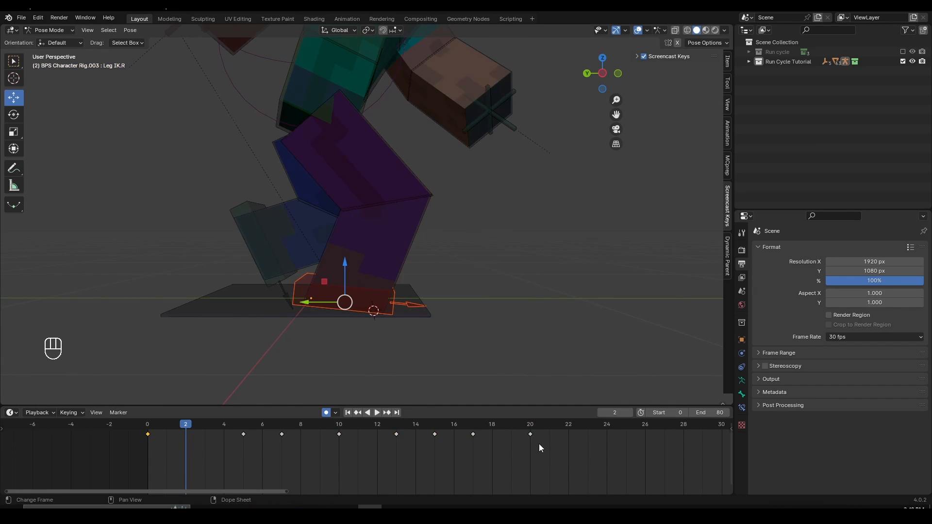
left_click(530, 434, "shift")
key("t")
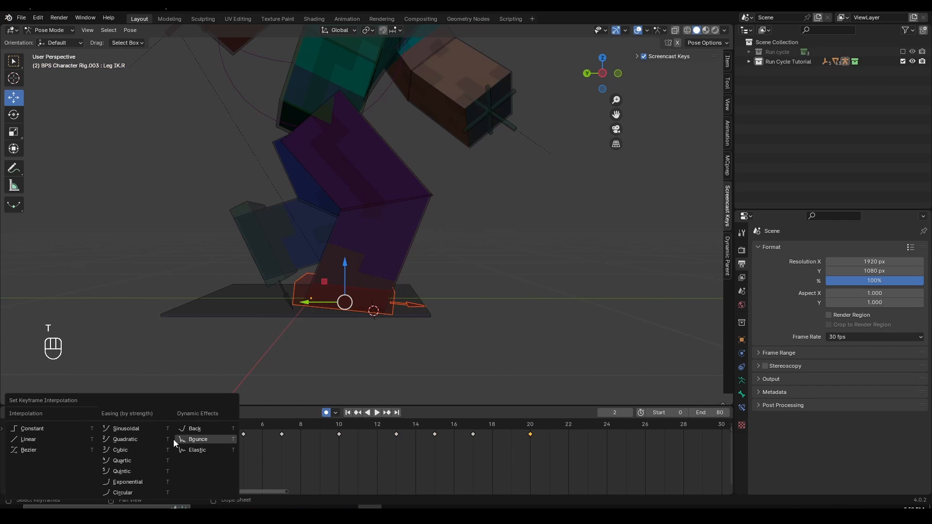
left_click(67, 439)
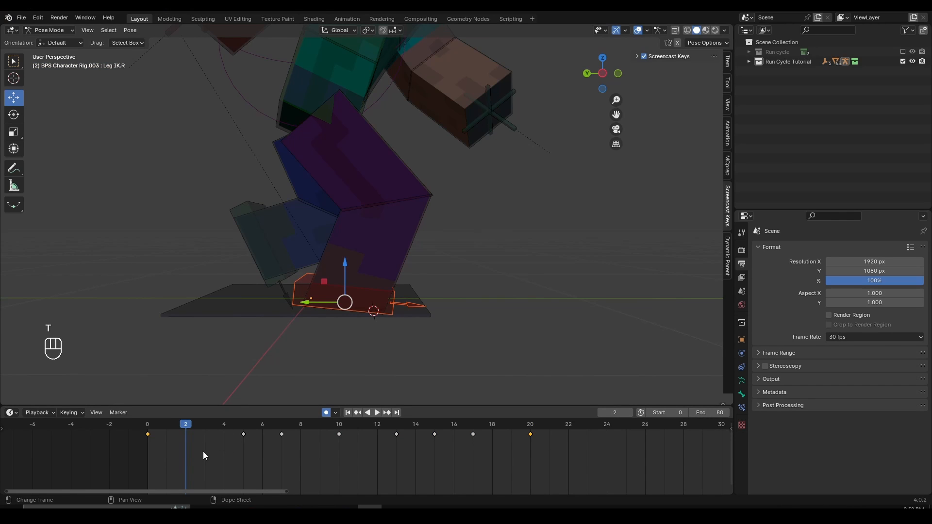
key("t")
left_click(57, 443)
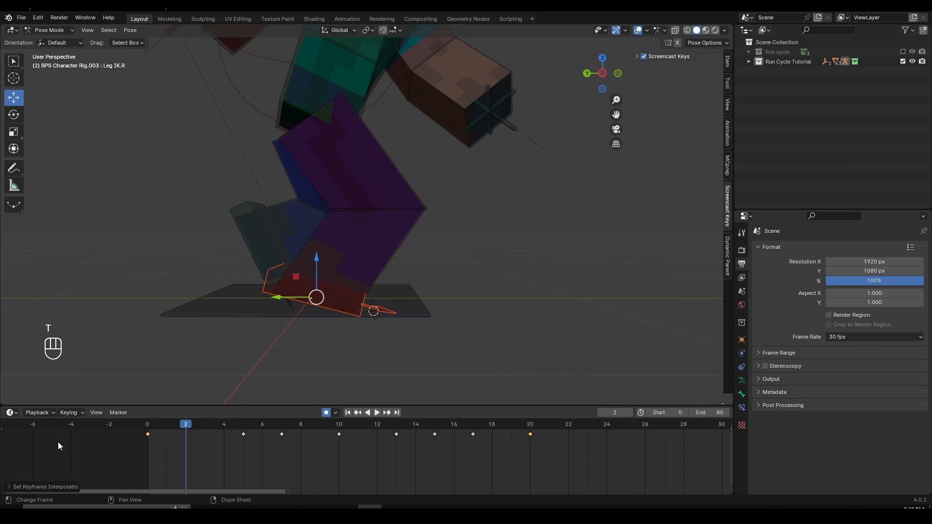
Set the left foot's keyframe at frame 10 to Linear interpolation
left_click(243, 215)
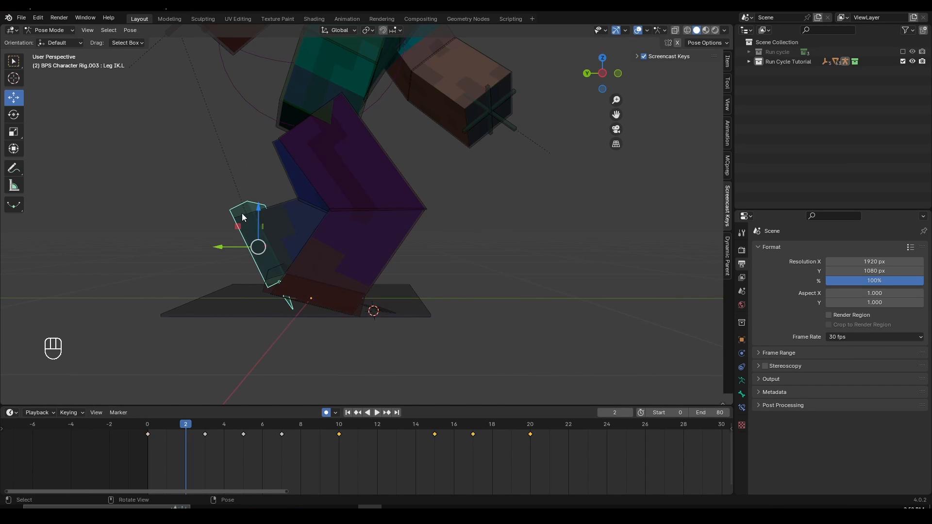
left_click(341, 427)
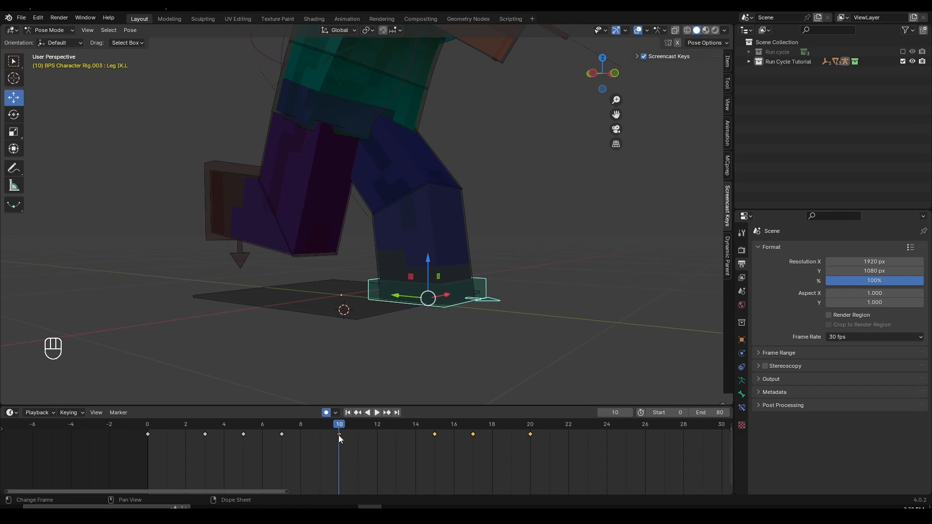
left_click(338, 435)
left_click_drag(338, 427, 356, 447)
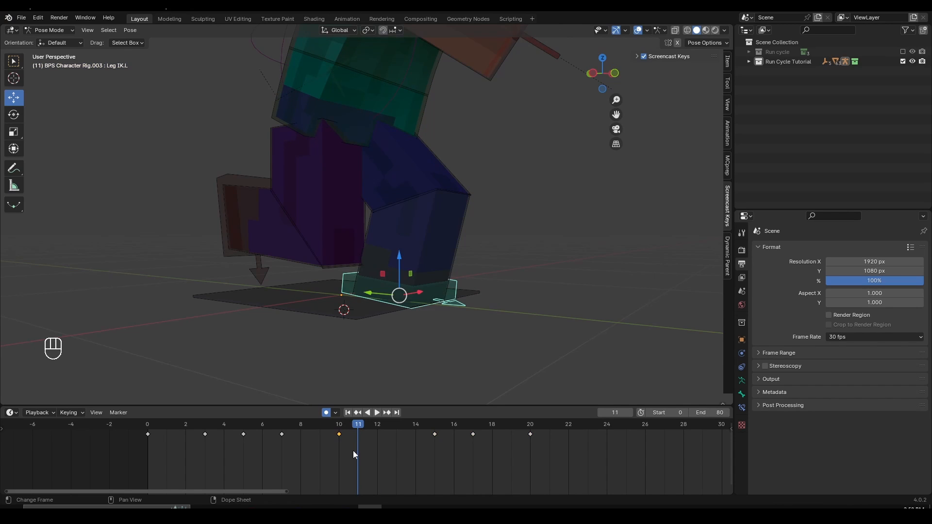
key("t")
left_click(330, 440)
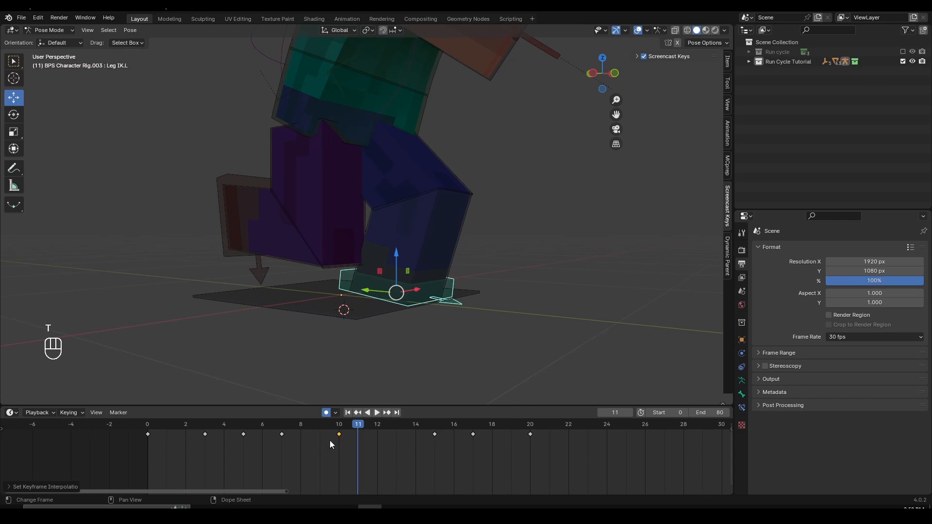
Play back the run cycle repeatedly from frame 0 to check the feet's ground contact, ending on frame 0
left_click(199, 428)
left_click_drag(199, 427, 148, 449)
scroll(340, 263, "down", 4)
middle_click_drag(308, 284, 421, 273)
scroll(421, 273, "up", 3)
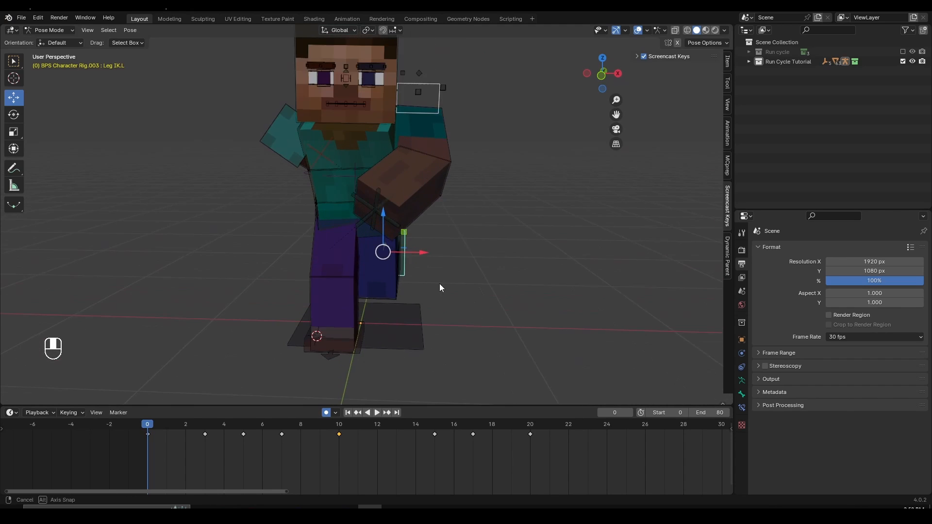
key("space")
key("space")
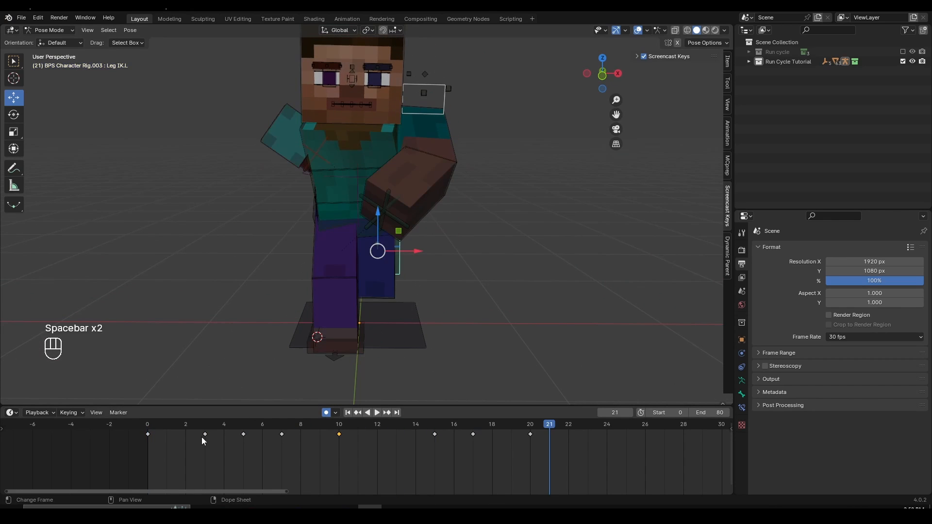
left_click_drag(202, 437, 135, 423)
key("space")
key("space")
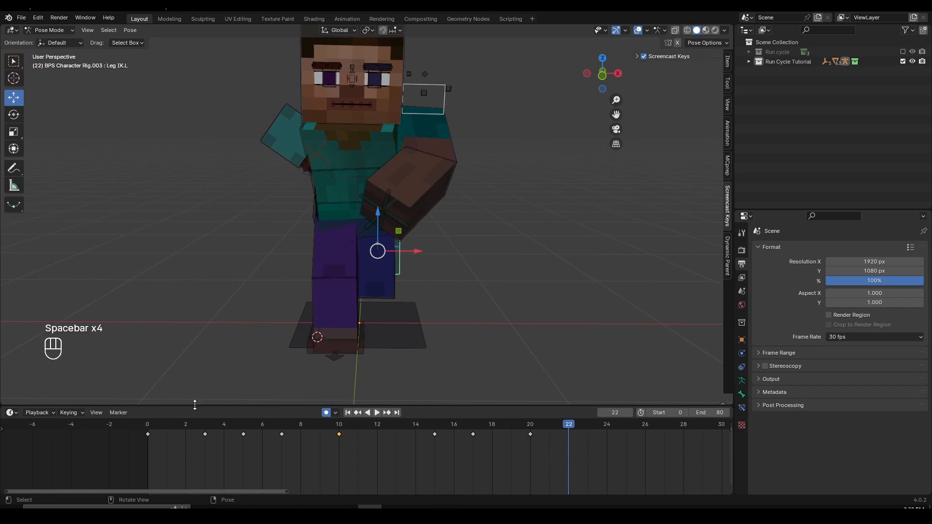
left_click(146, 425)
key("space")
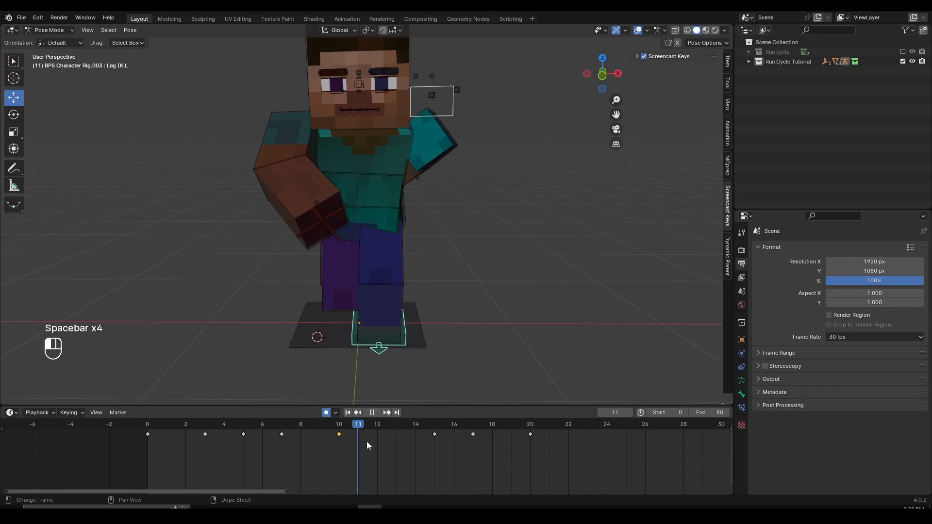
left_click(528, 441)
left_click_drag(527, 441, 146, 428)
Select both feet's IK controls together with the pelvis, hip and upper torso controls at frame 0
middle_click_drag(291, 287, 398, 289)
scroll(528, 266, "down", 2)
scroll(593, 459, "down", 4)
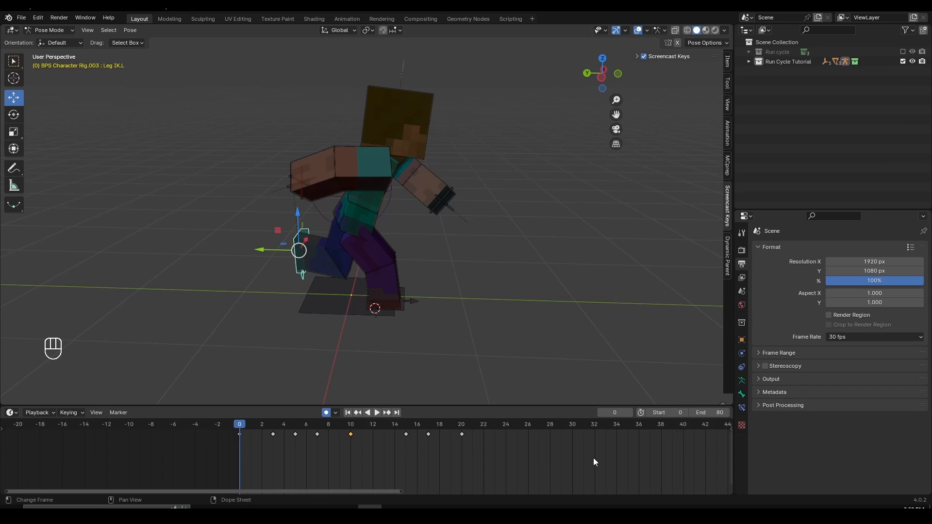
middle_click_drag(594, 459, 470, 449)
middle_click_drag(393, 319, 358, 308)
scroll(428, 366, "up", 4)
scroll(437, 374, "down", 4)
middle_click_drag(437, 369, 406, 348)
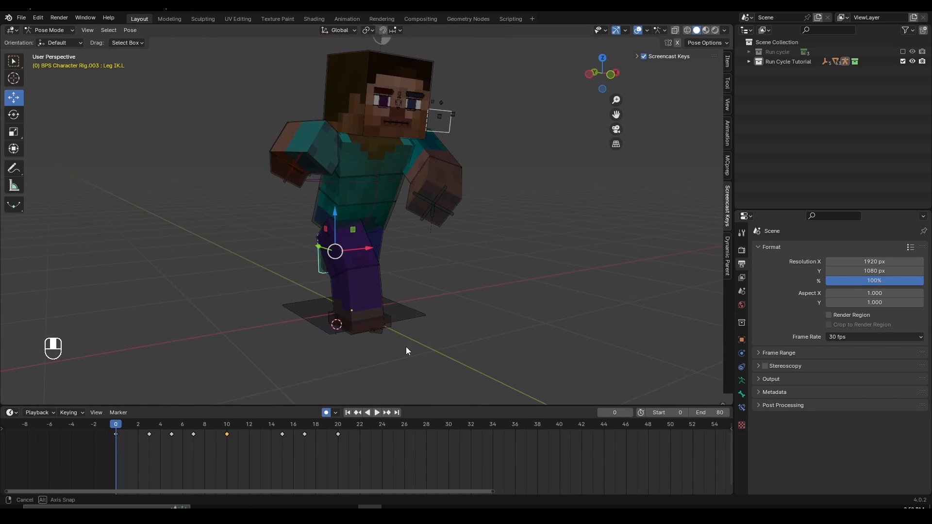
left_click(381, 328)
middle_click_drag(419, 314, 340, 299)
scroll(439, 286, "up", 4)
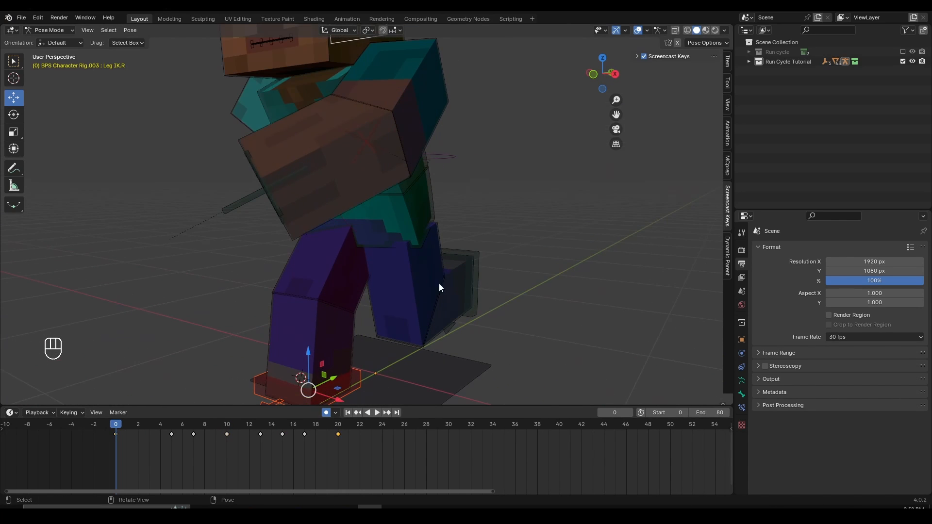
left_click(473, 267, "shift")
middle_click_drag(313, 233, 376, 227)
left_click(380, 223, "shift")
left_click(400, 164, "shift")
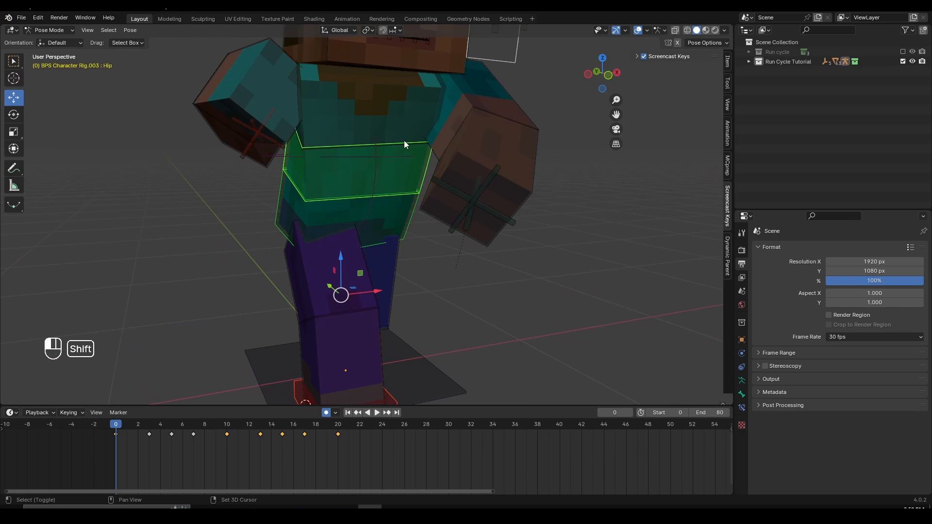
left_click(406, 124, "shift")
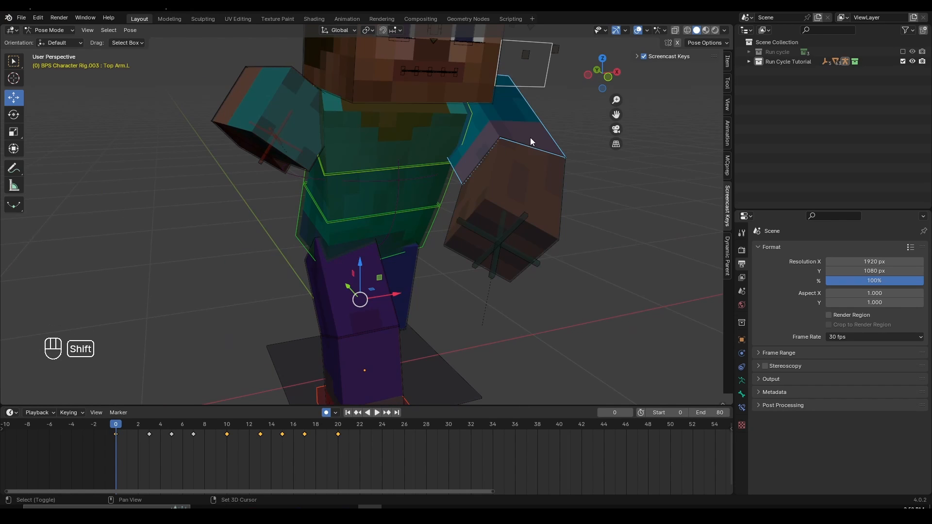
Extend the selection with the upper and lower controls of both arms and the head
left_click(509, 166, "shift")
middle_click_drag(274, 104, 285, 159)
left_click(290, 126, "shift")
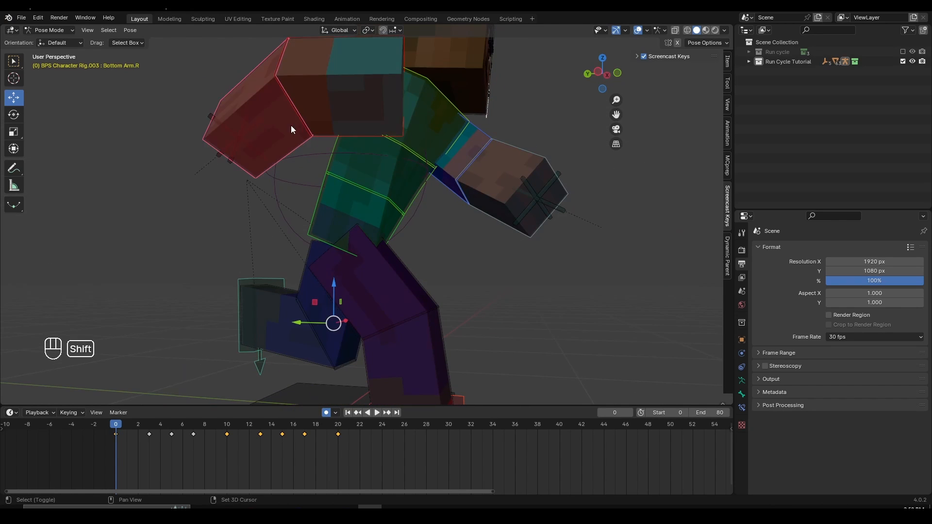
middle_click_drag(291, 126, 406, 150)
left_click(401, 74, "shift")
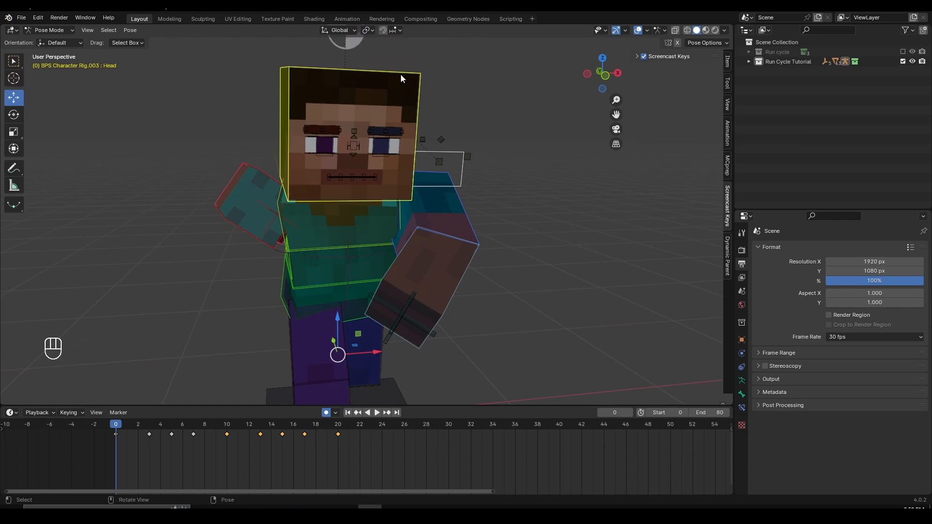
Duplicate all keyframes of the selected controls 20 frames later so the run cycle extends to frame 40
middle_click_drag(401, 74, 181, 444)
scroll(120, 441, "up", 2)
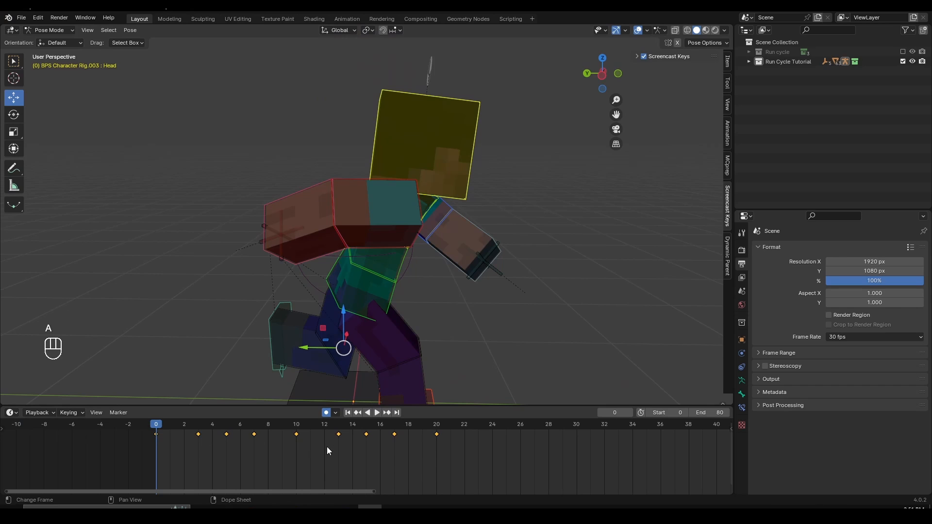
scroll(266, 454, "down", 1)
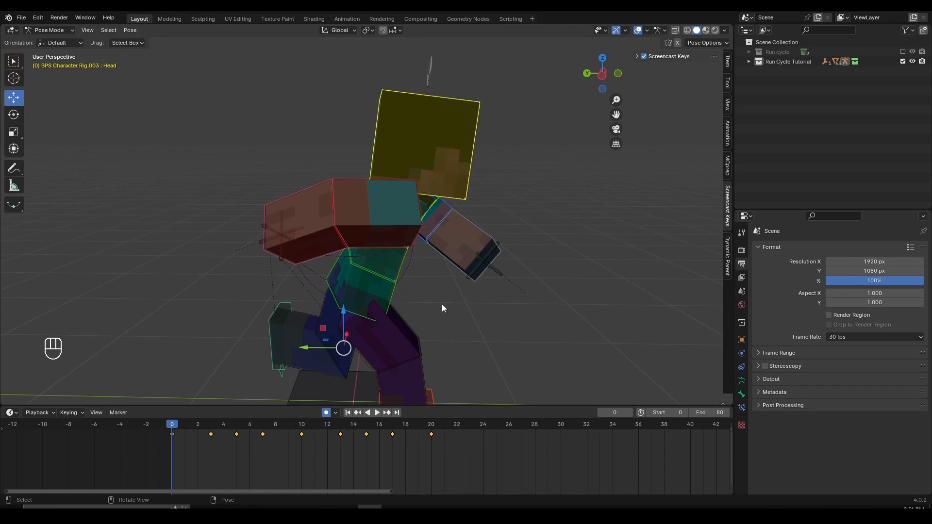
middle_click_drag(500, 312, 490, 270, "shift")
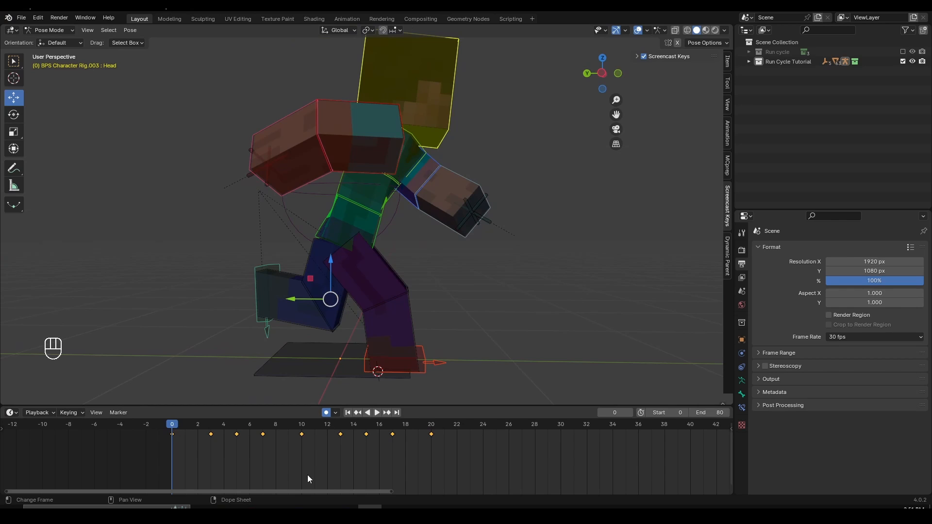
key("a")
middle_click_drag(288, 456, 242, 475)
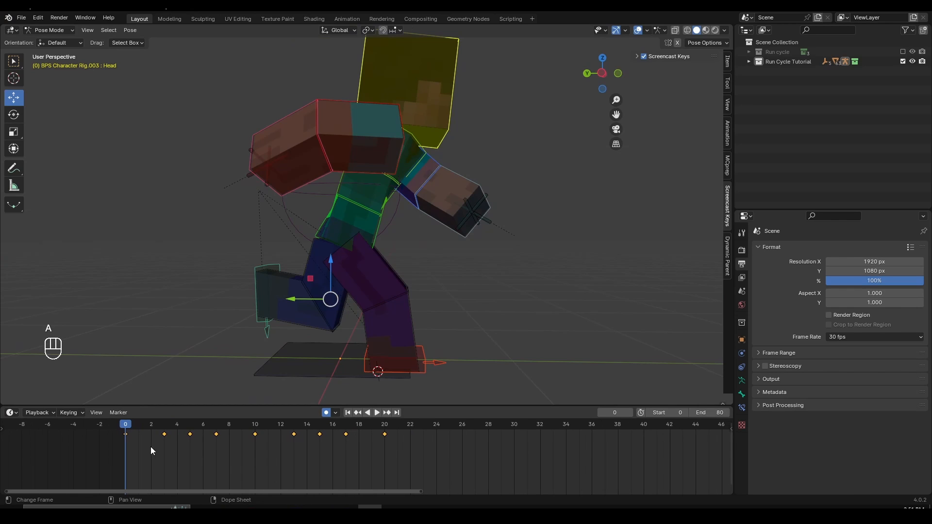
key("shift+d")
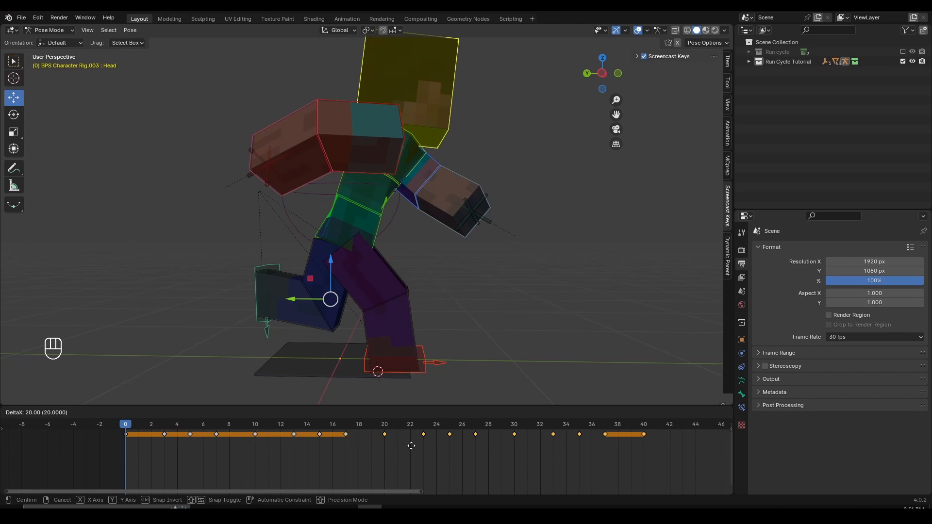
left_click(412, 446)
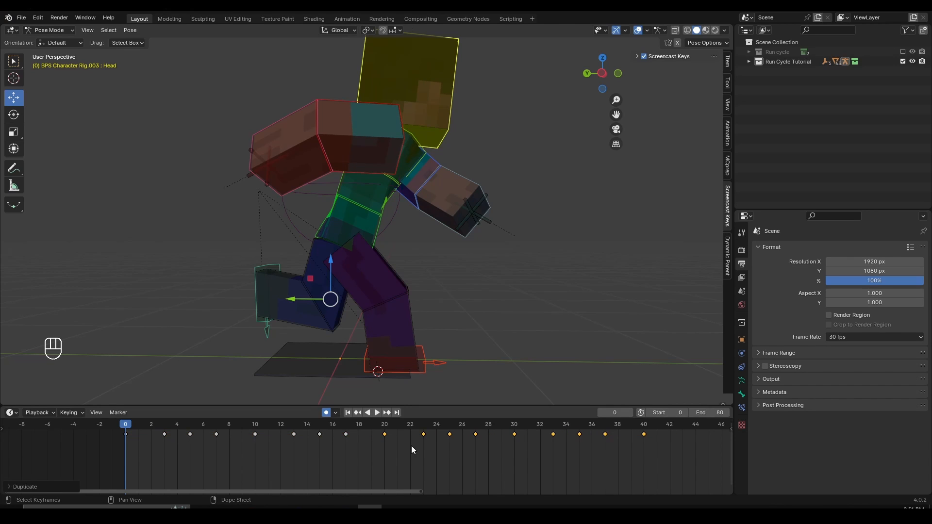
Play back the duplicated run cycle past frame 40 to check the loop, then return to frame 0
scroll(412, 445, "down", 3)
key("space")
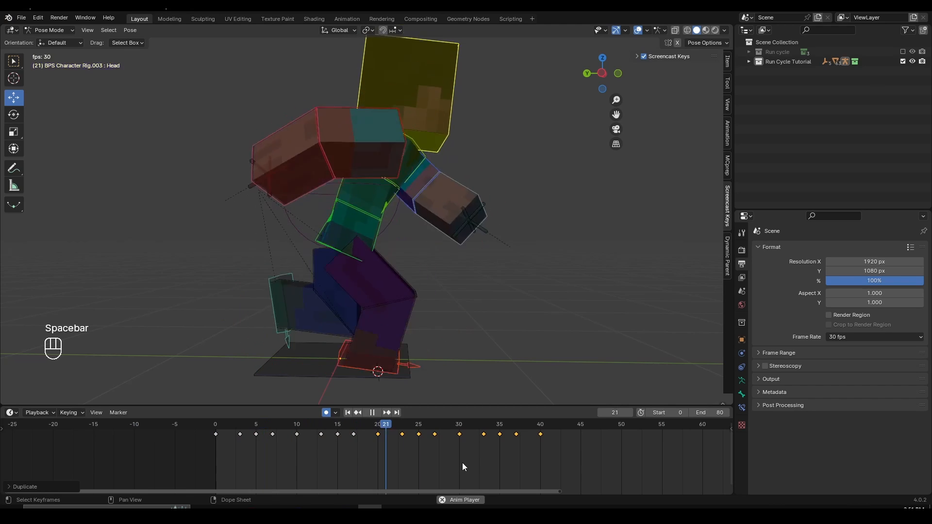
key("space")
key("space")
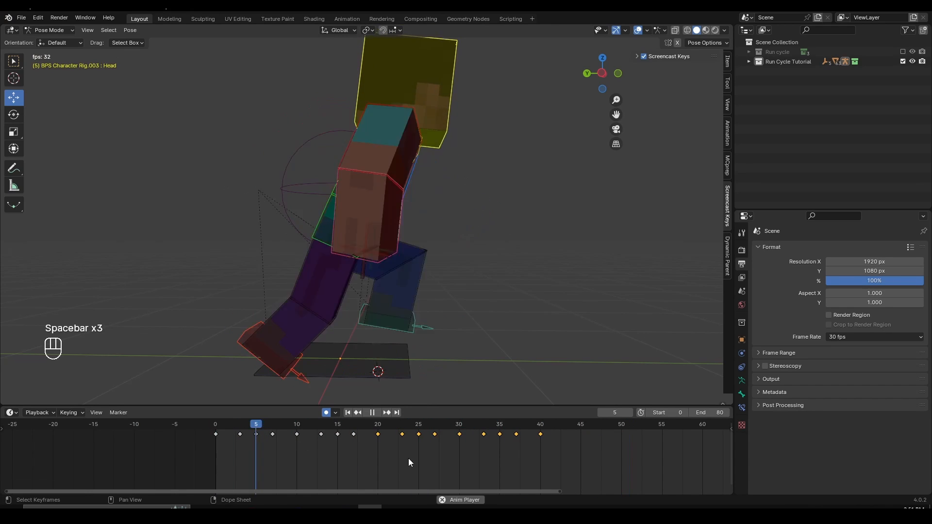
scroll(496, 460, "down", 2)
key("space")
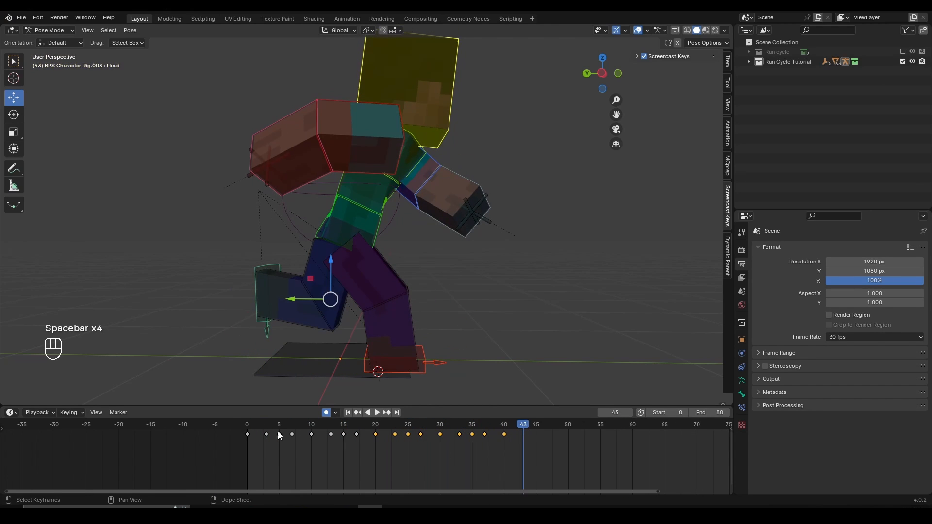
left_click(250, 426)
Duplicate all keyframes from frames 0 to 40 and place the copies 40 frames later, ending at frame 80
key("a")
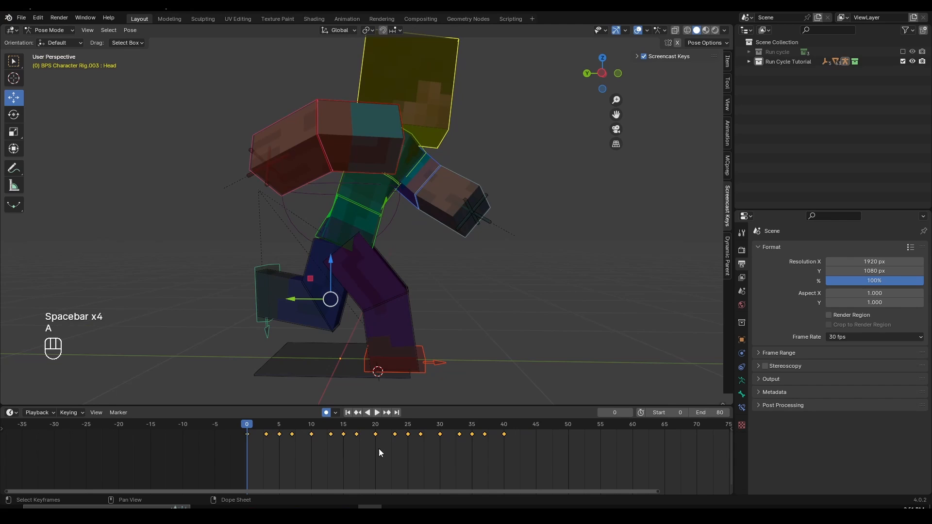
scroll(378, 449, "up", 2)
key("shift+d")
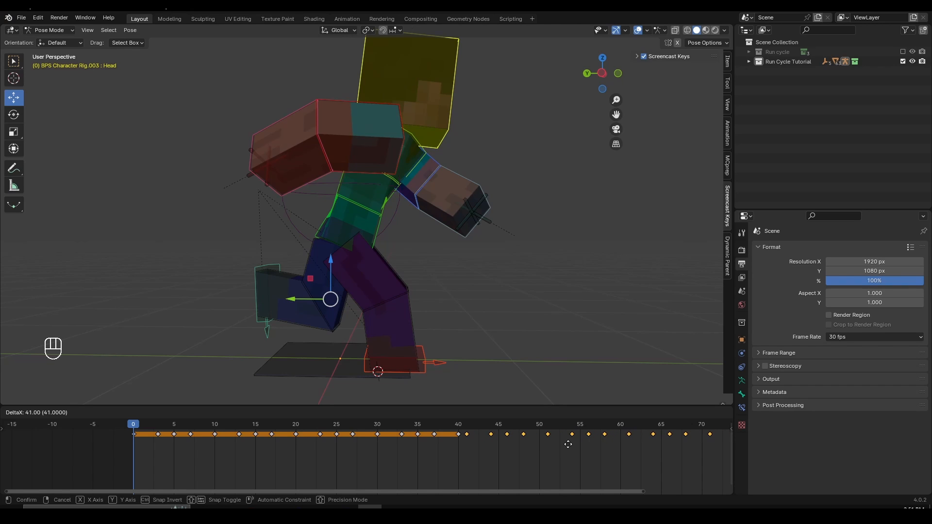
left_click(563, 450)
scroll(565, 451, "down", 3)
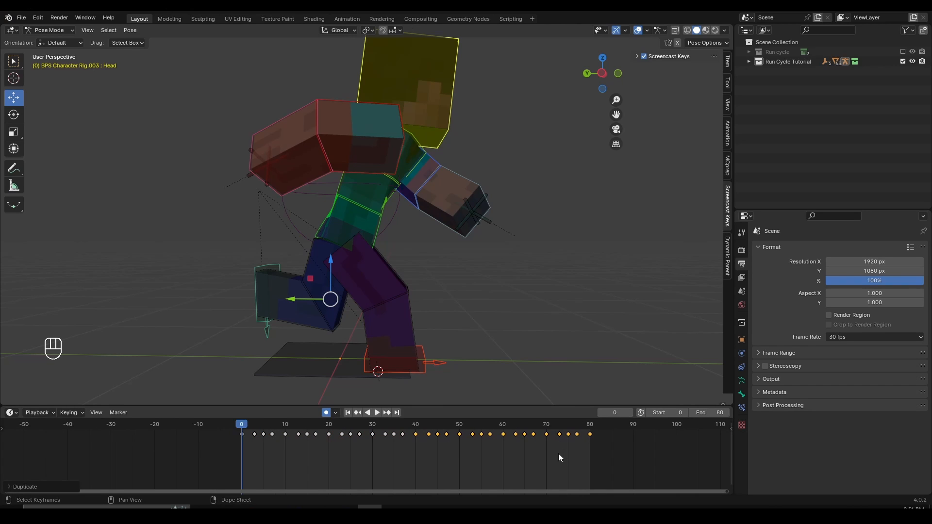
Play back the 80-frame run cycle while viewing the character from both sides and the front
key("space")
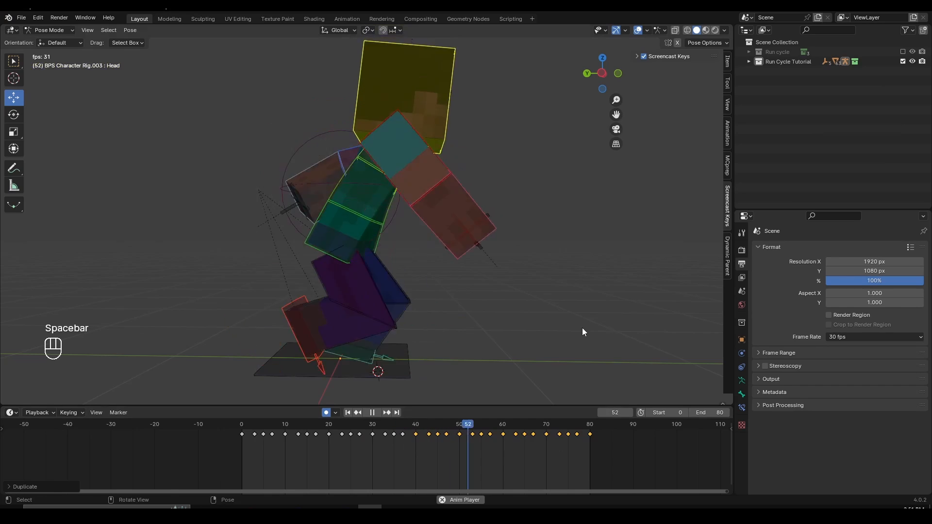
middle_click_drag(582, 327, 422, 308)
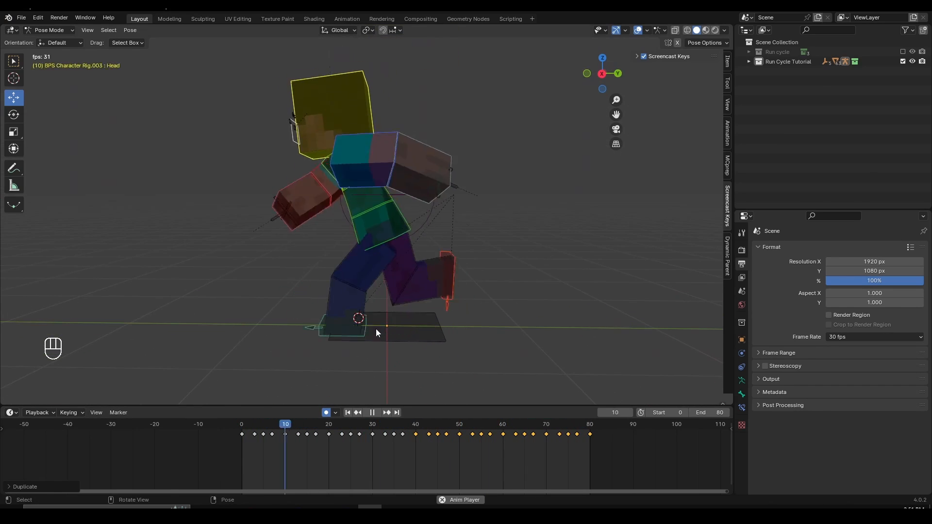
middle_click_drag(377, 330, 478, 339)
key("space")
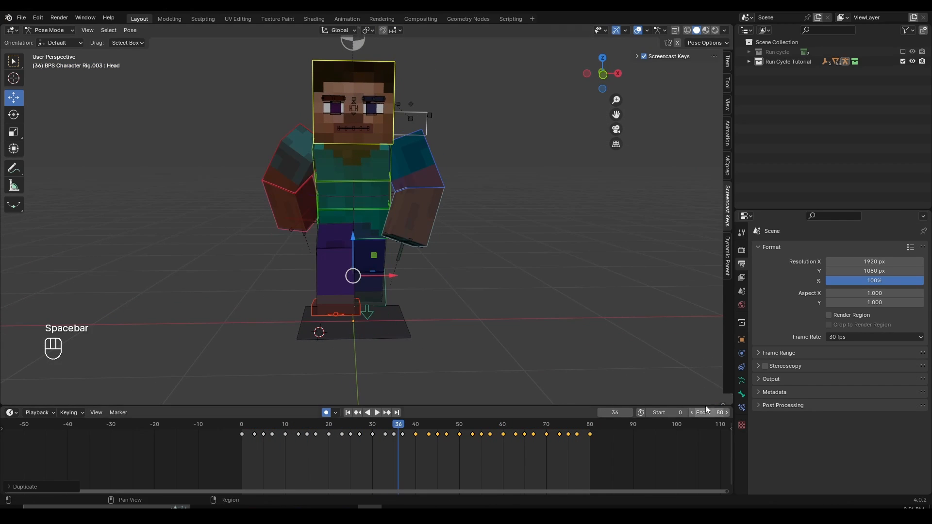
left_click(585, 429)
key("space")
middle_click_drag(561, 320, 436, 296)
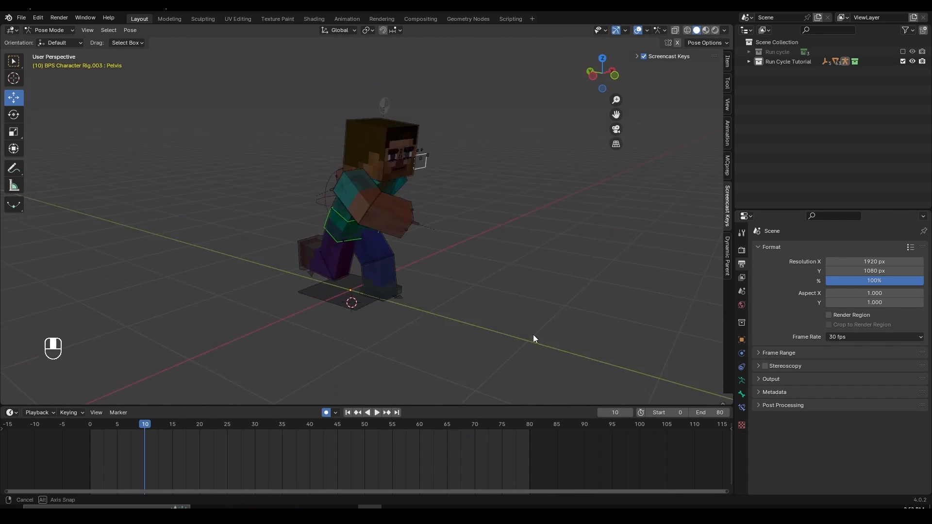
Select the Root control under the character and insert a Location & Rotation keyframe on it at frame 0
middle_click_drag(533, 334, 337, 363)
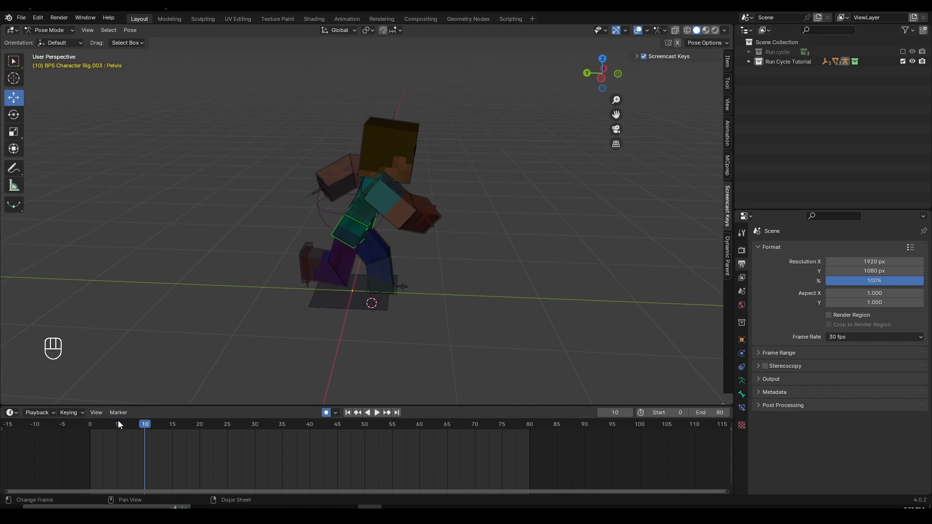
left_click(87, 426)
scroll(388, 297, "up", 4)
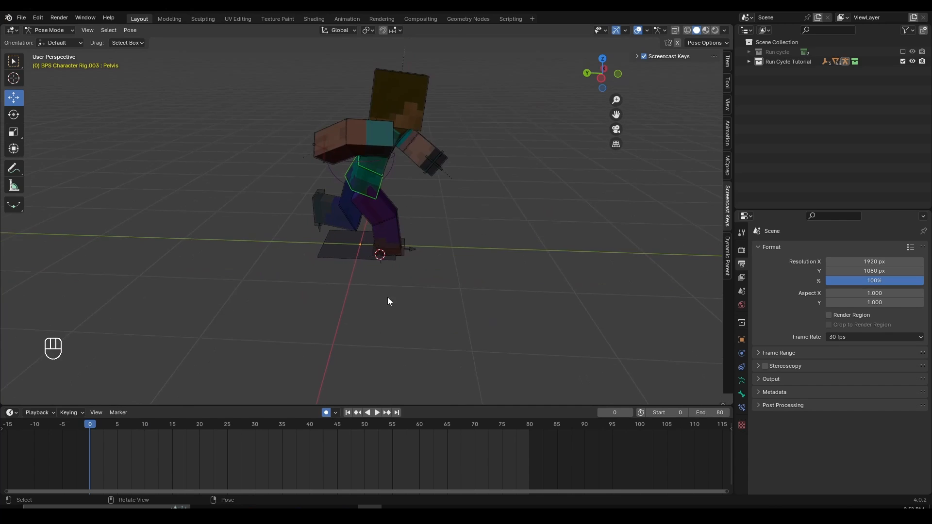
left_click(369, 281)
scroll(393, 295, "up", 3)
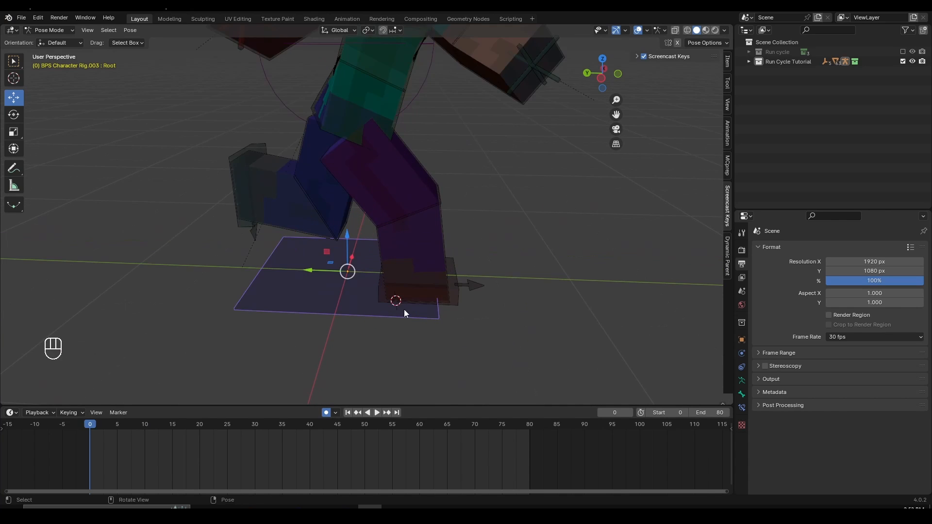
key("g")
left_click(375, 291)
middle_click_drag(562, 270, 508, 230)
middle_click_drag(566, 271, 490, 298)
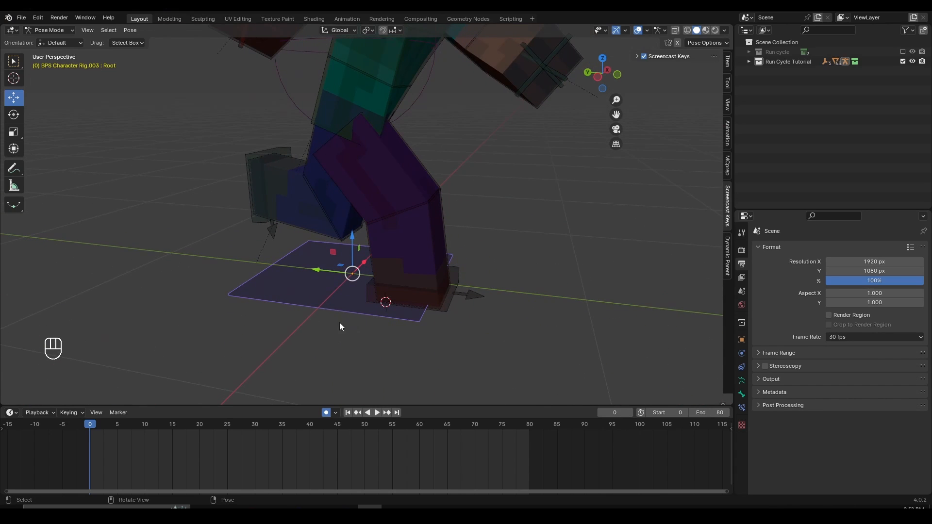
key("i")
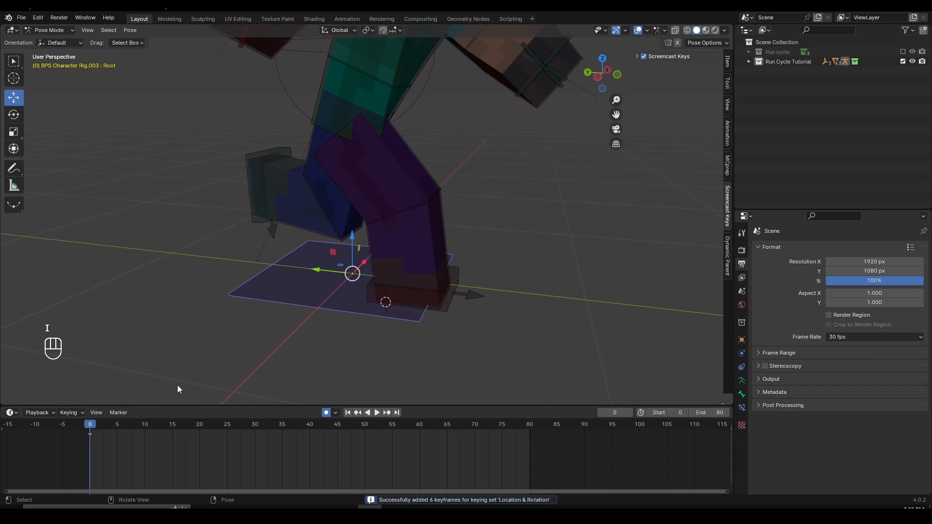
At frame 80, move the Root control far forward along the Y axis in the character's running direction
left_click(529, 427)
scroll(449, 205, "down", 6)
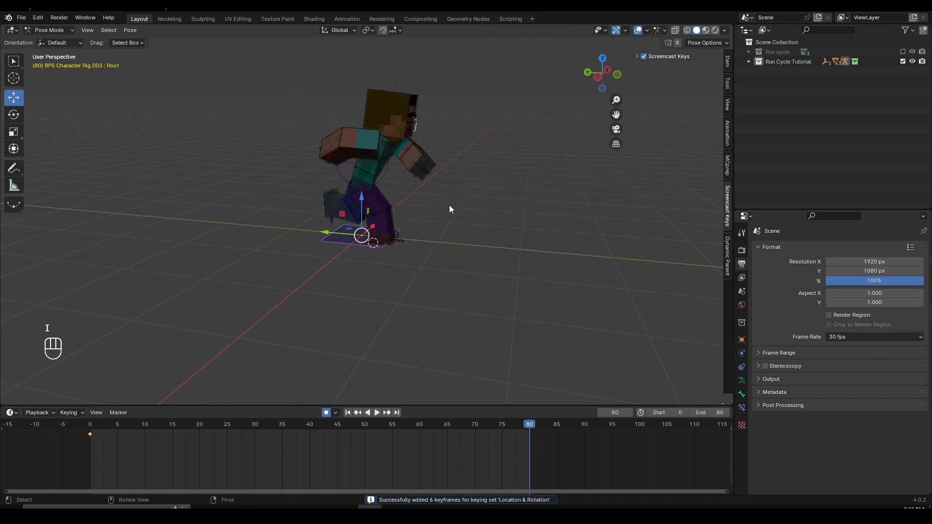
middle_click_drag(450, 205, 384, 284)
scroll(505, 246, "down", 6)
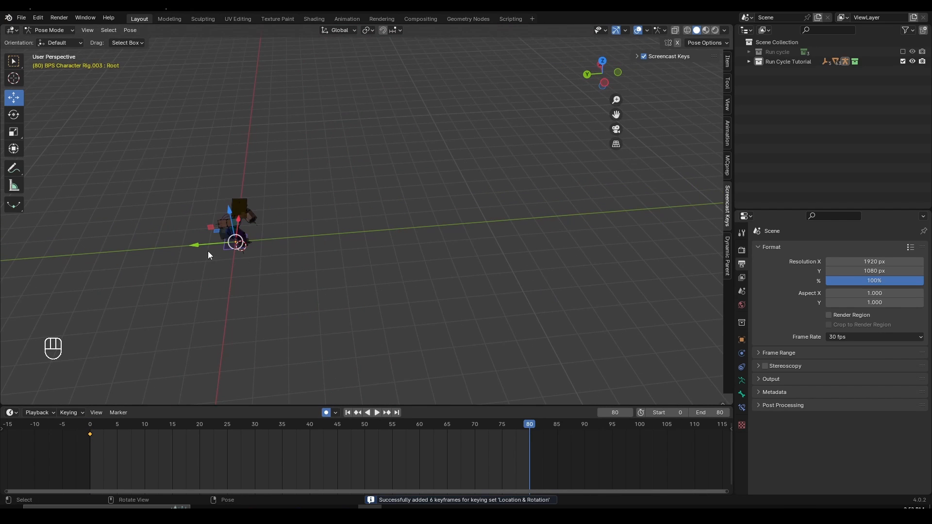
left_click_drag(204, 247, 447, 241)
middle_click_drag(452, 241, 520, 252)
scroll(514, 251, "up", 3)
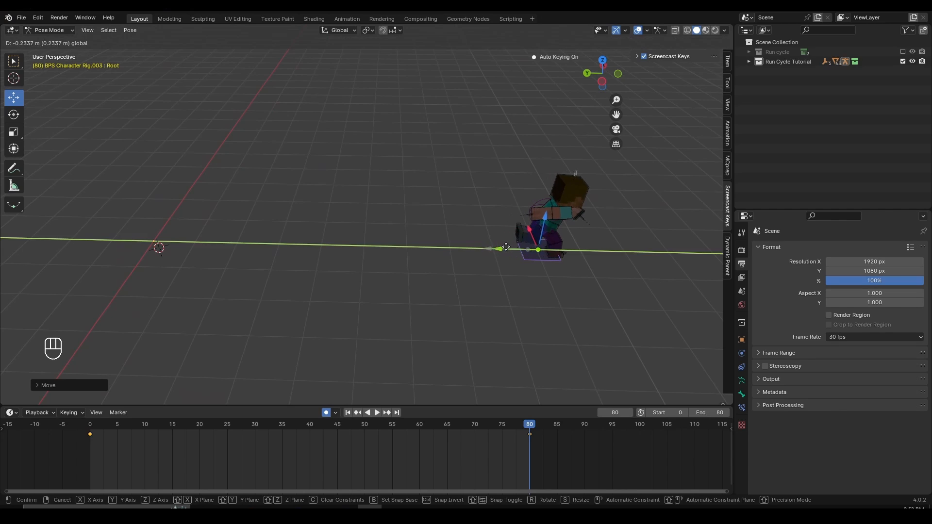
Play back the forward-moving run from frame 0 to check the character's travel
left_click(90, 426)
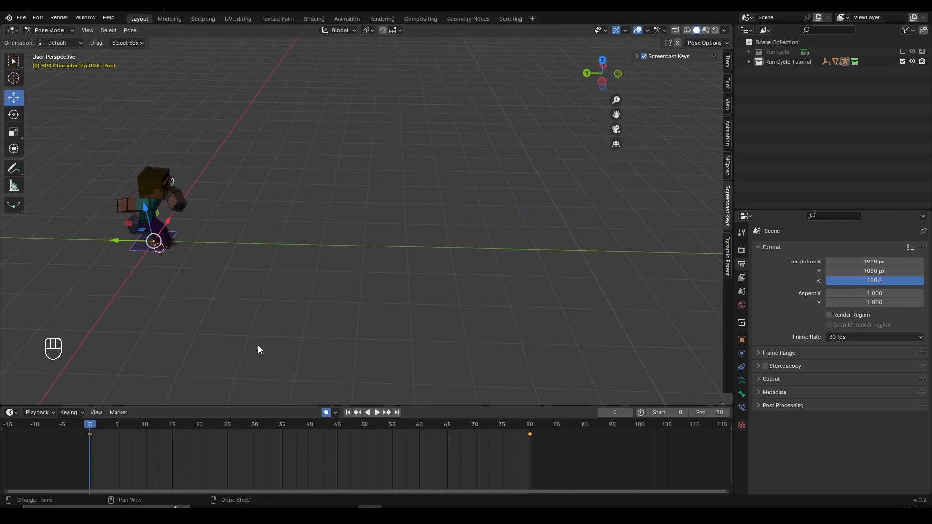
key("space")
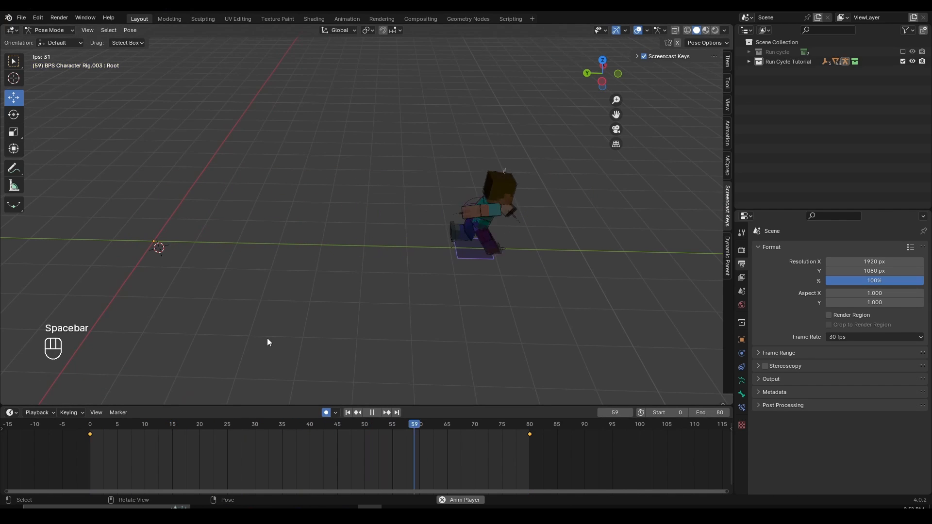
key("space")
Set the Root control's keyframes at frames 0 and 80 to Linear interpolation
left_click(128, 427)
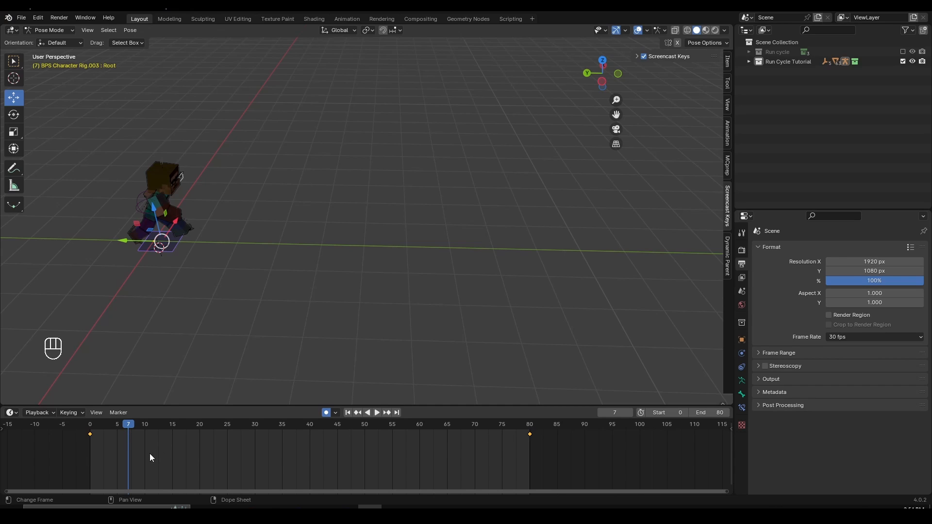
key("t")
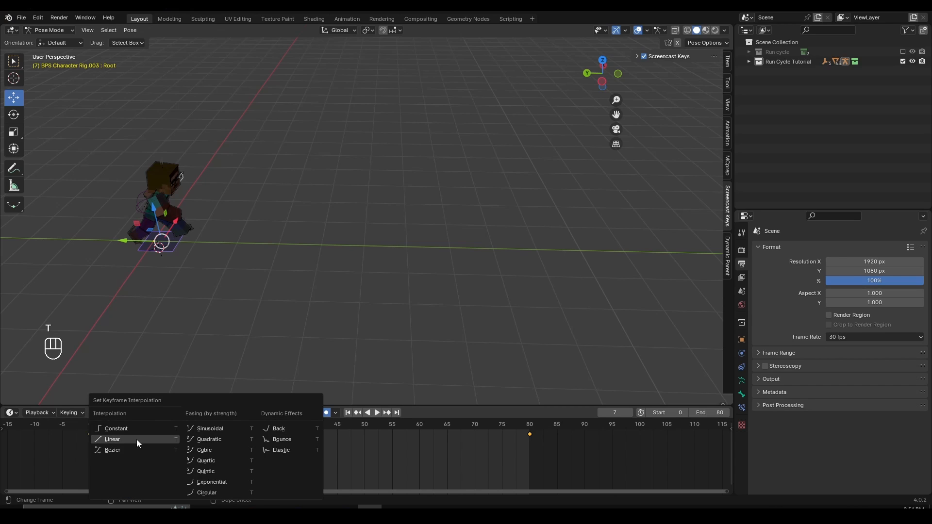
left_click(137, 440)
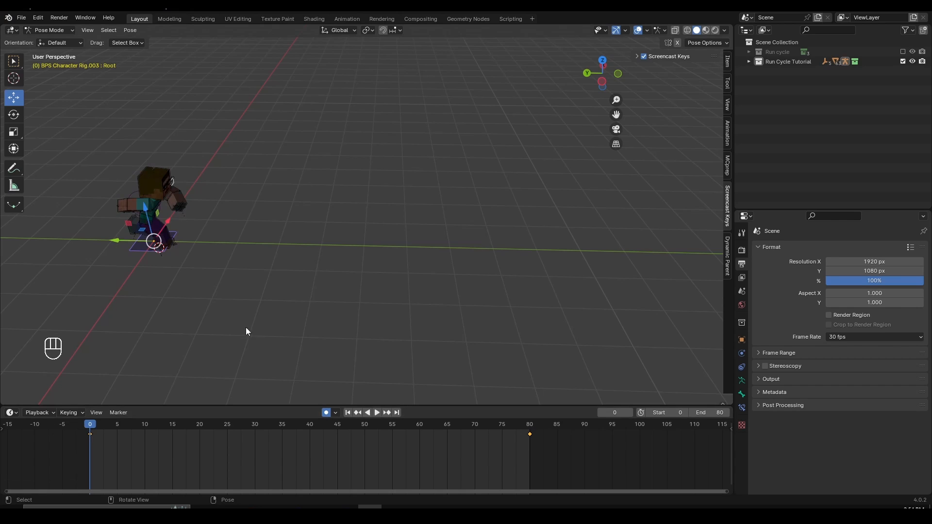
Play back the forward run from different angles and hide the viewport overlays
key("space")
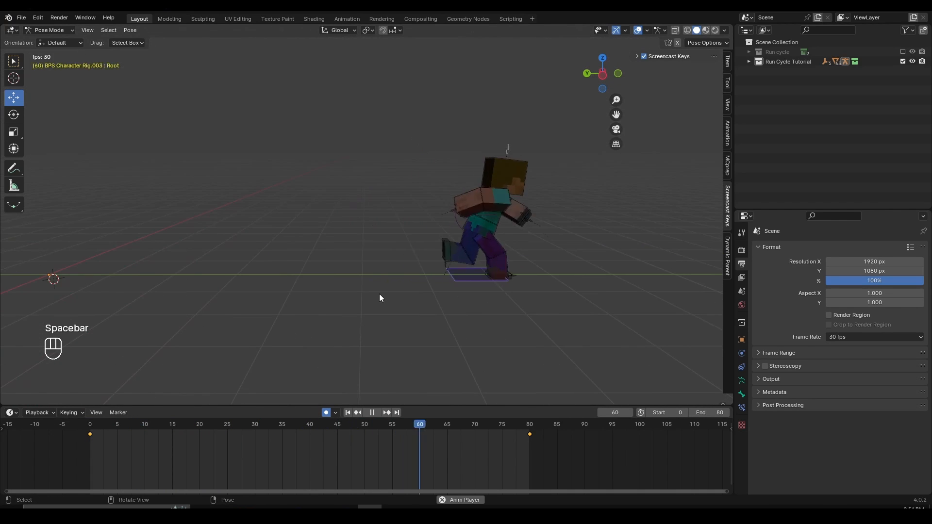
middle_click_drag(474, 296, 435, 219)
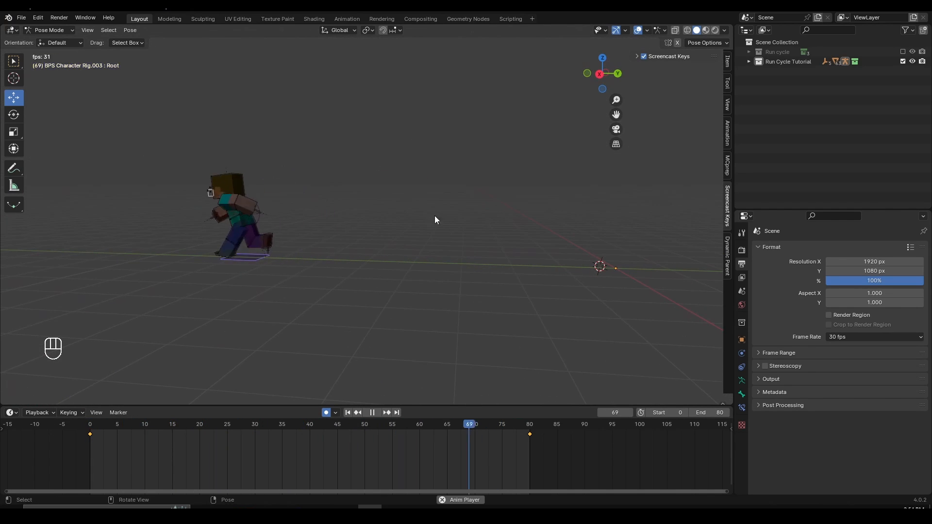
left_click(638, 31)
middle_click_drag(204, 297, 382, 308)
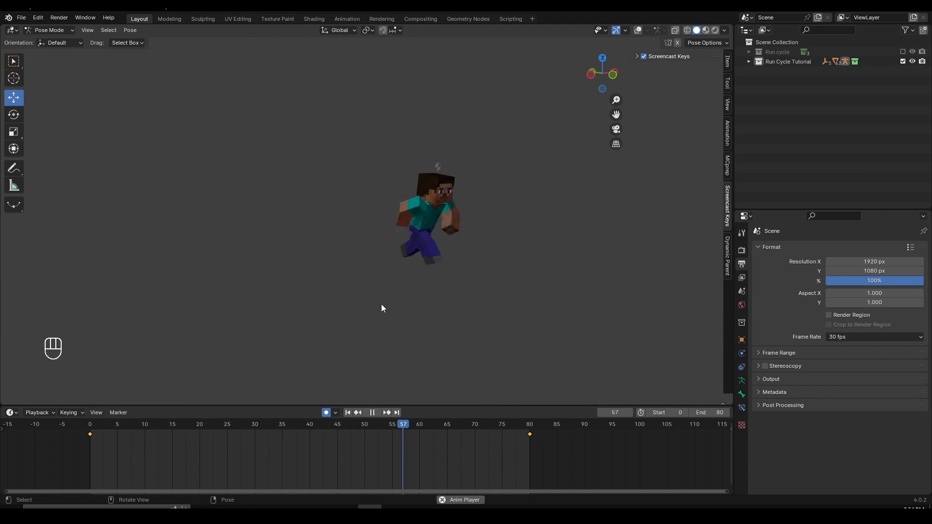
Replay the forward run in the left orthographic side view to check foot sliding, finishing on frame 0
key("KP_3")
key("ctrl+KP_3")
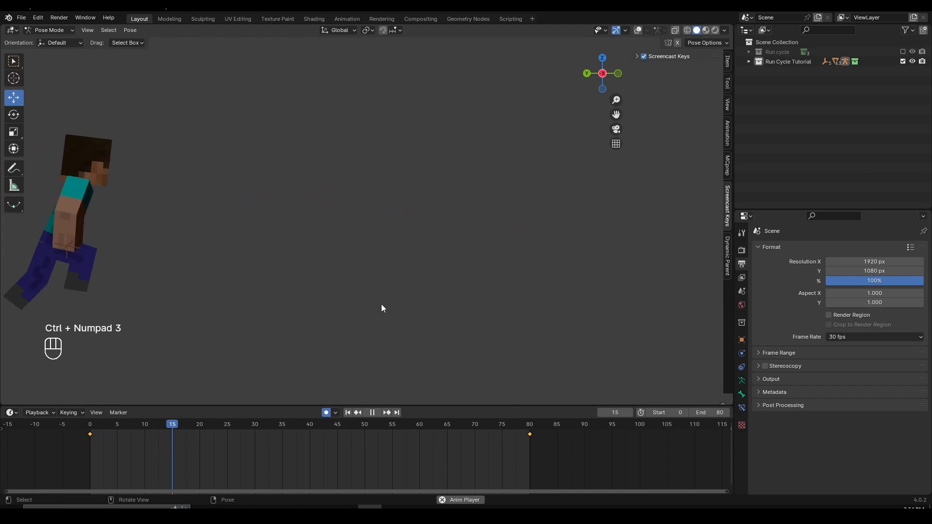
key("space")
left_click(264, 427)
left_click_drag(266, 427, 39, 453)
key("space")
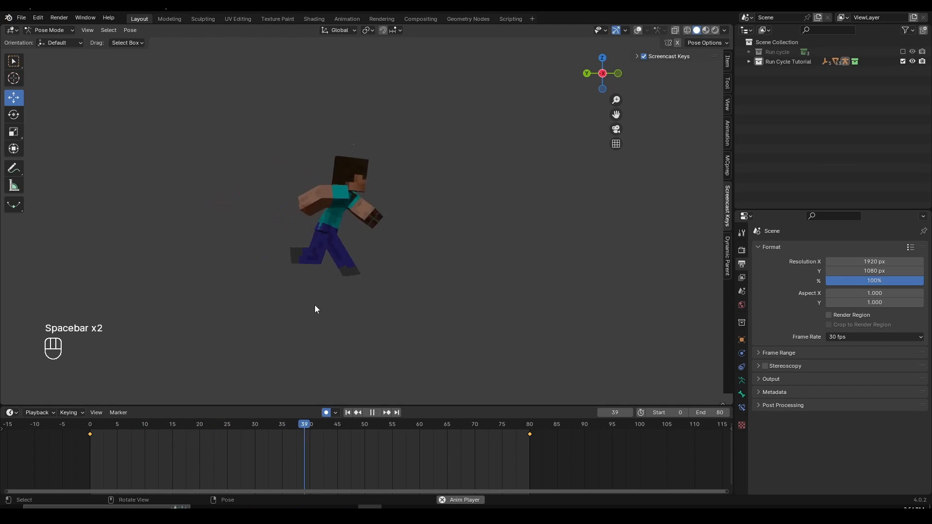
key("space")
left_click(91, 430)
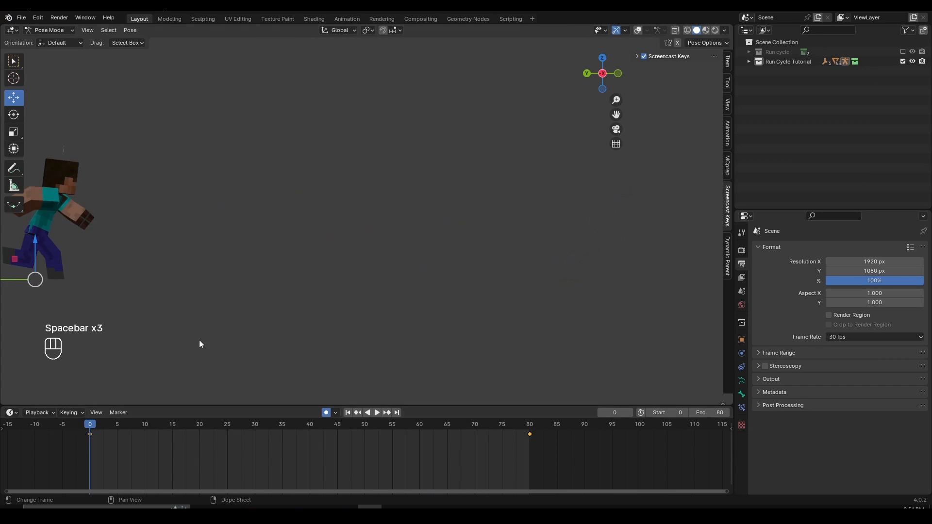
Turn the viewport overlays back on and switch the character rig from Pose Mode to Object Mode
left_click(638, 30)
middle_click_drag(209, 262, 389, 258)
key("ctrl+Tab")
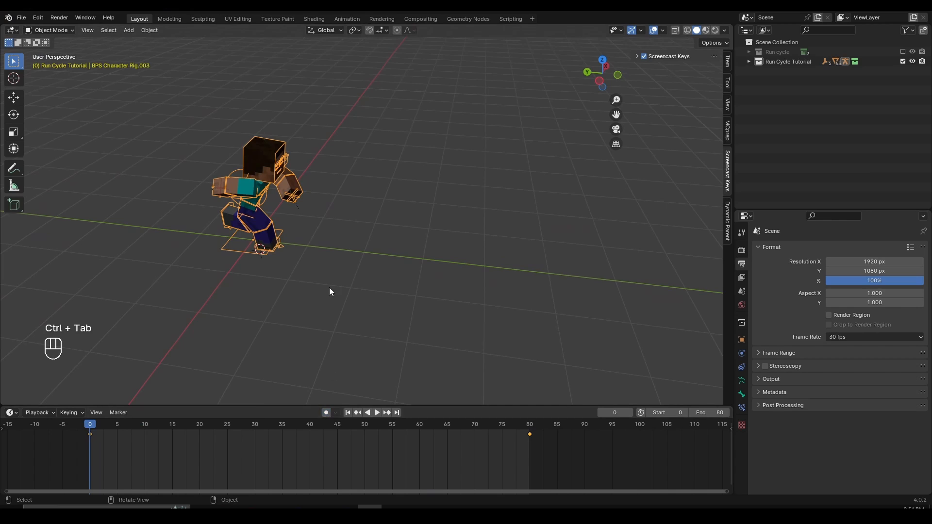
Add a mesh plane under the character, scale it up into a large ground surface and deselect everything
key("shift+a")
mouse_move(320, 302)
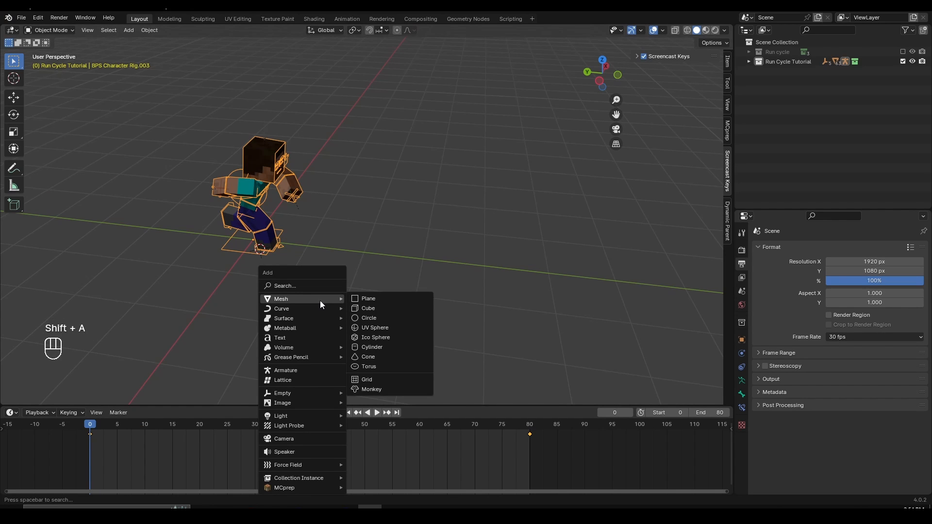
left_click(364, 298)
key("s")
left_click(668, 305)
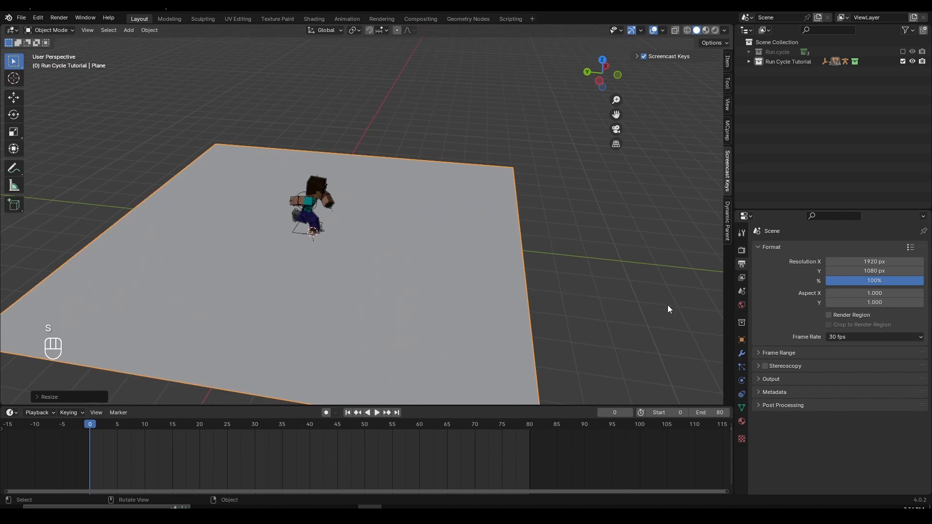
middle_click_drag(419, 285, 418, 252)
scroll(418, 252, "up", 3)
key("a")
key("a")
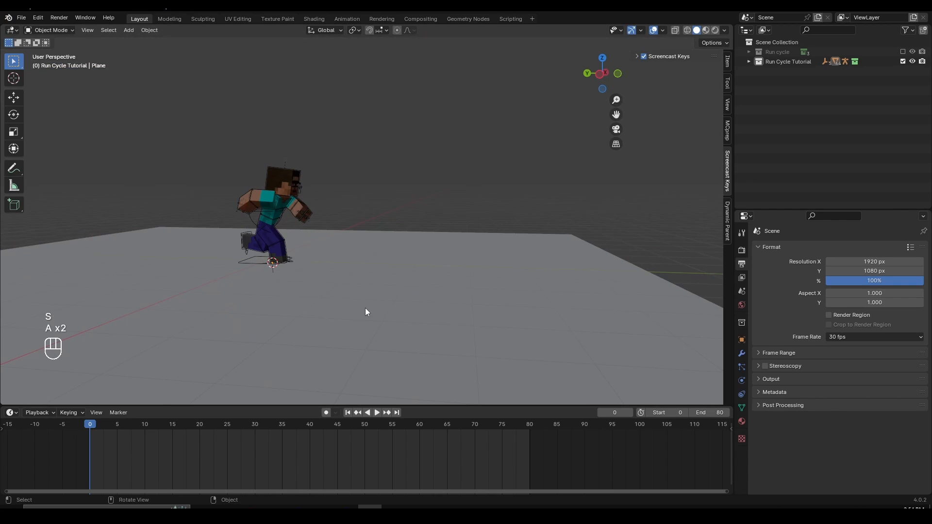
Play and scrub the run between frames 0 and 37 close to the feet to check their contact with the ground plane
key("space")
key("space")
scroll(505, 304, "up", 5)
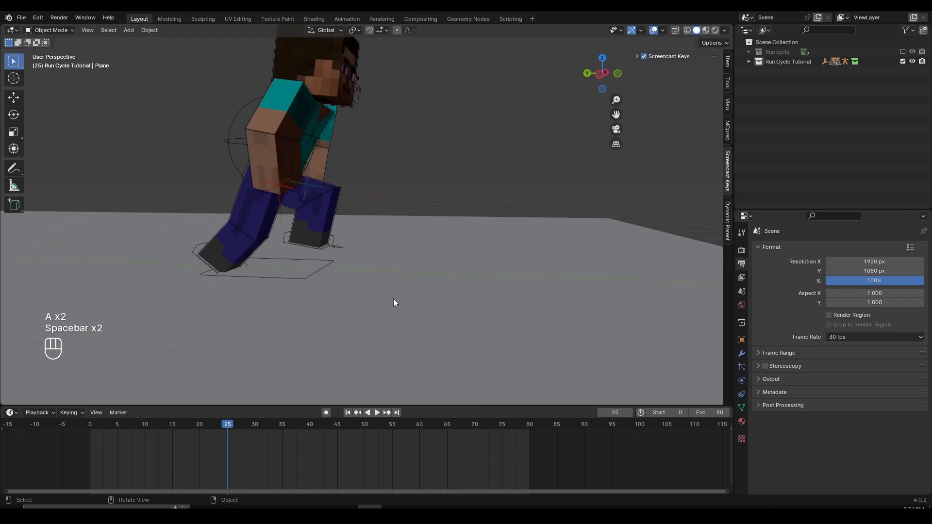
left_click_drag(238, 421, 302, 453)
left_click(295, 421)
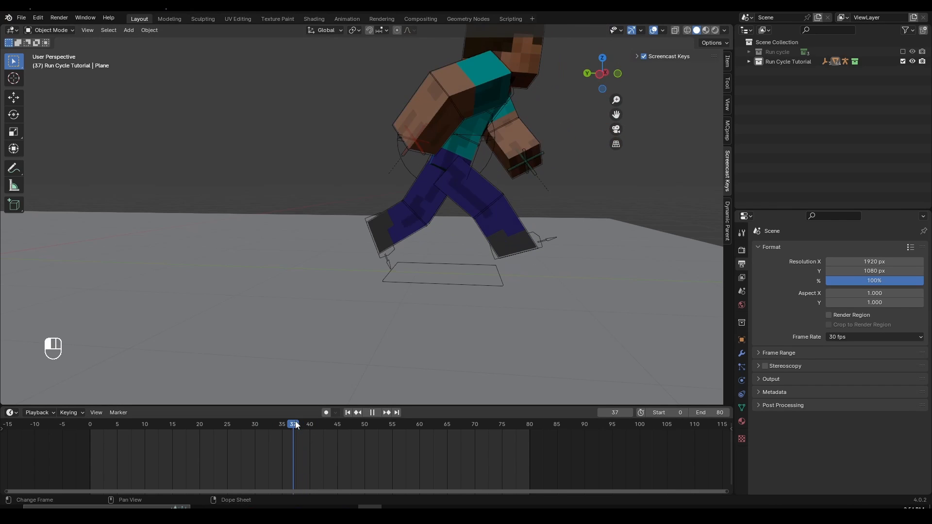
left_click_drag(295, 421, 100, 439)
Play back the run in the left orthographic view and from an angled perspective to check the travel over the ground
key("KP_3")
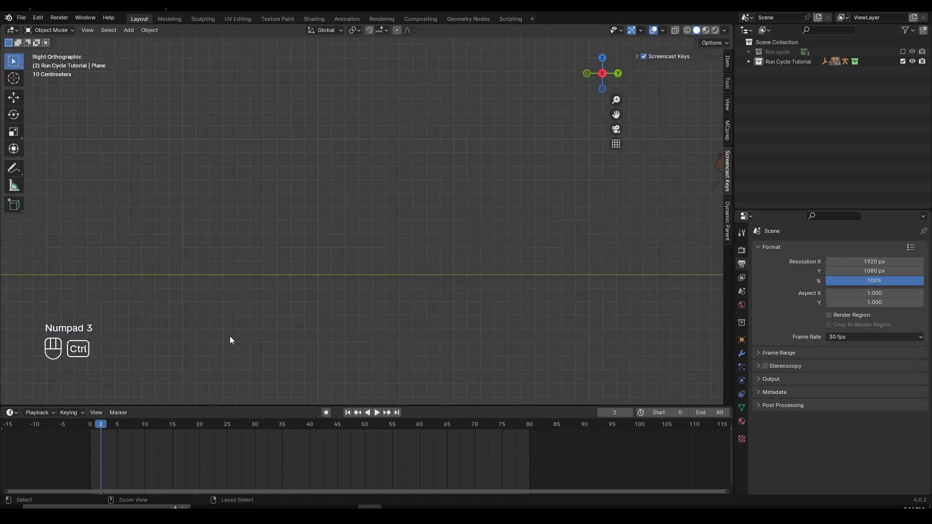
key("ctrl+KP_3")
key("space")
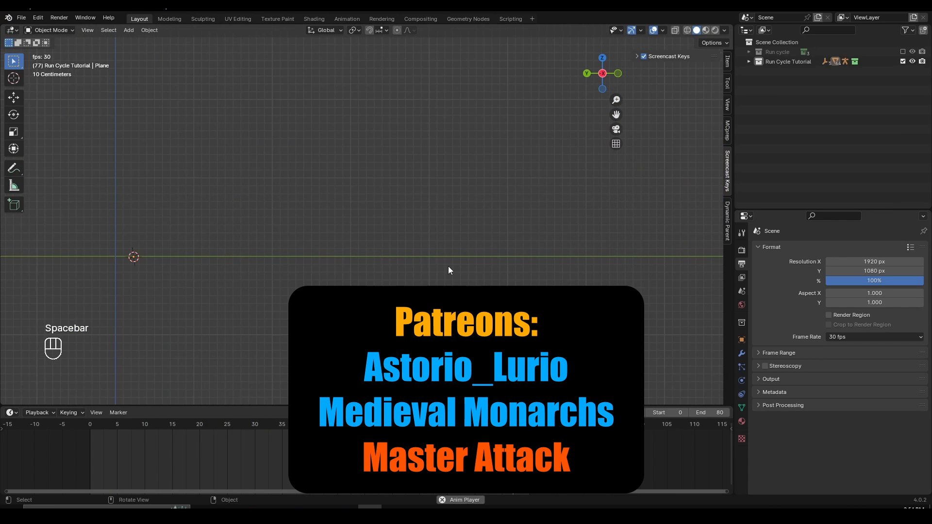
middle_click_drag(482, 224, 389, 242)
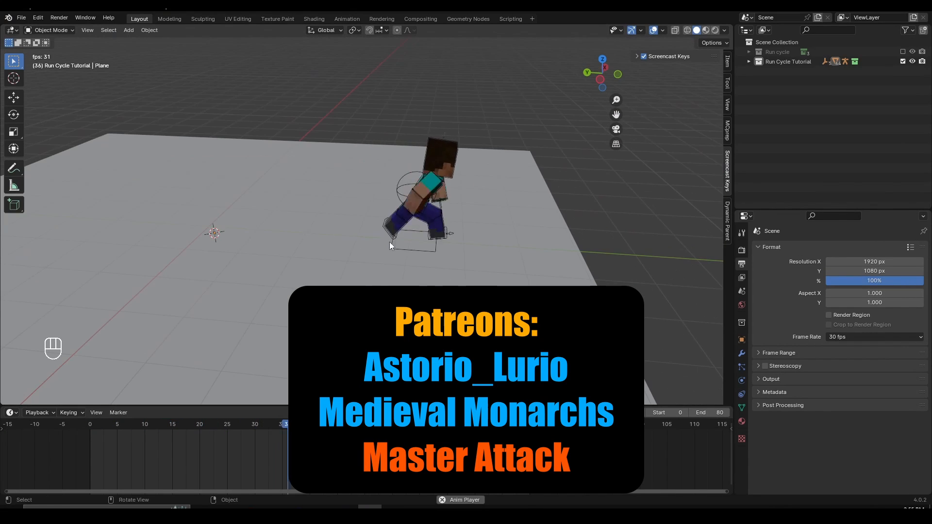
scroll(242, 453, "down", 2)
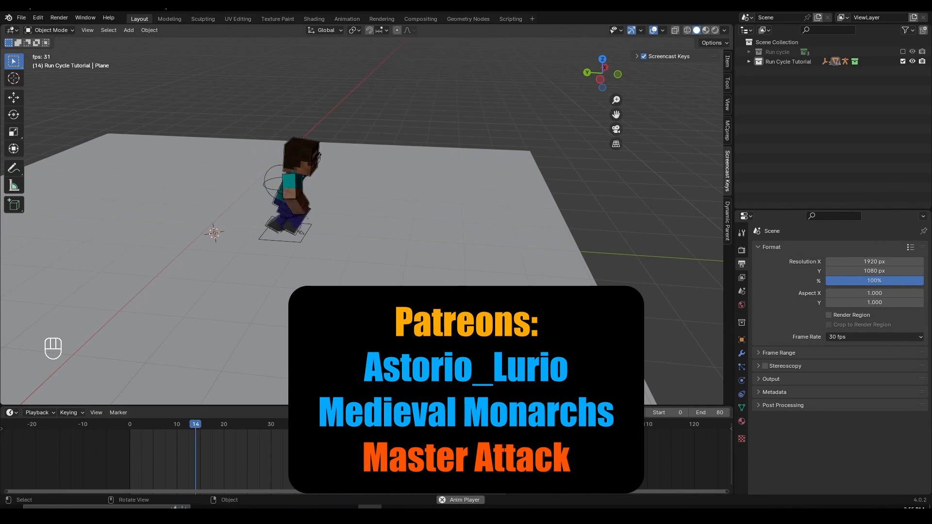
middle_click_drag(262, 243, 449, 245)
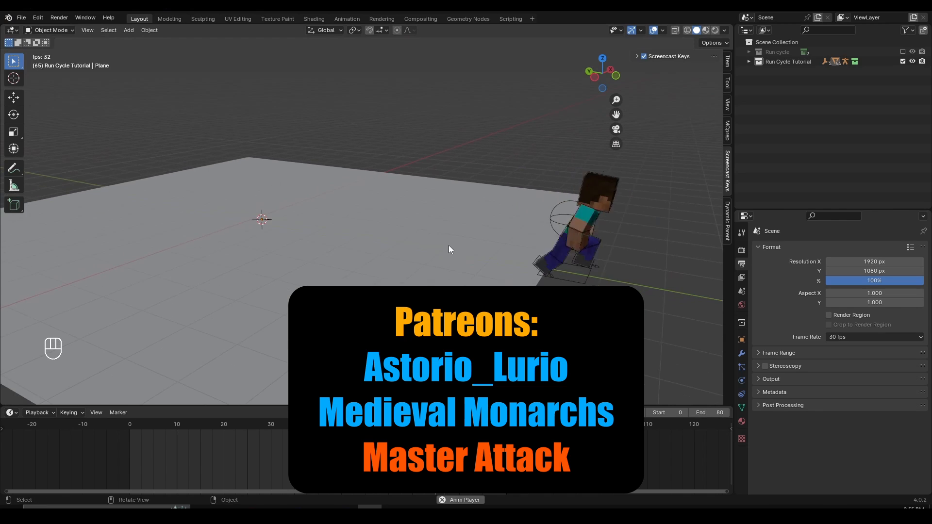
Return to frame 0 and replay the run across the plane from a closer perspective with the viewport overlays hidden
key("space")
left_click(114, 425)
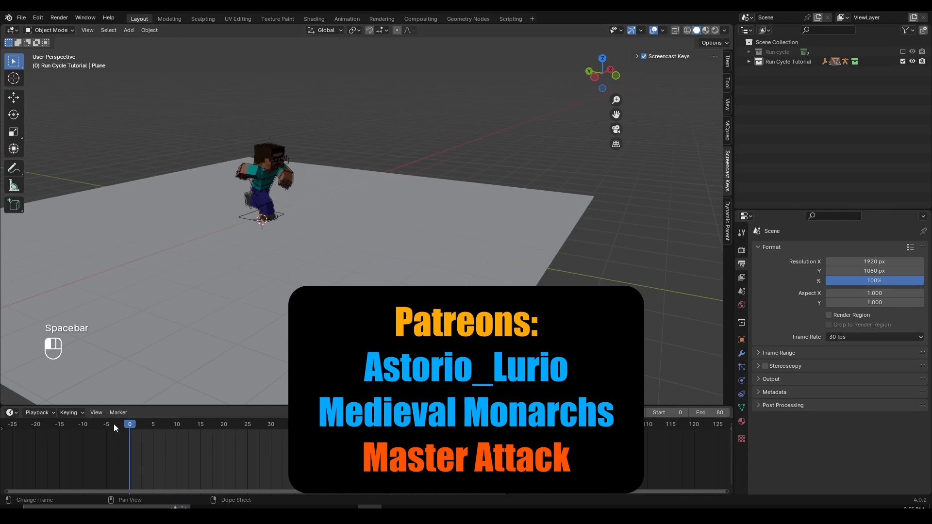
middle_click_drag(389, 238, 349, 249)
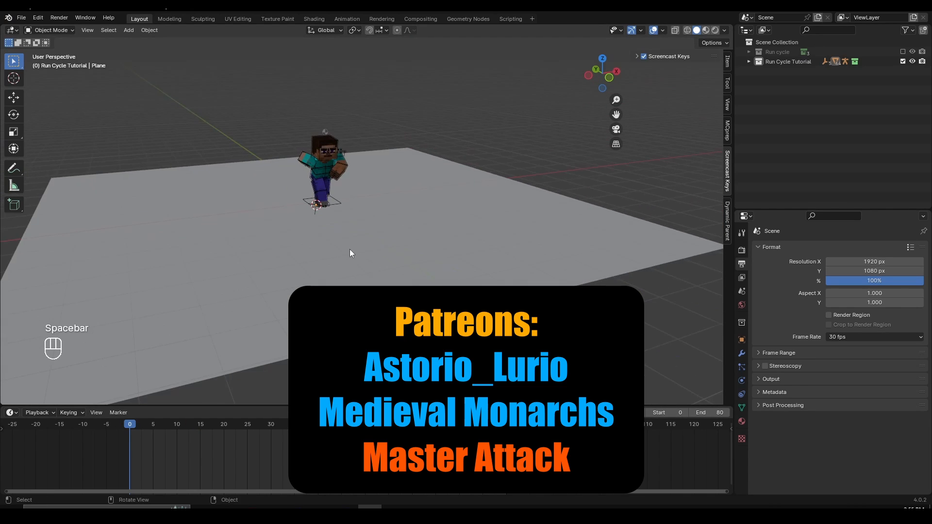
scroll(340, 189, "up", 2)
key("space")
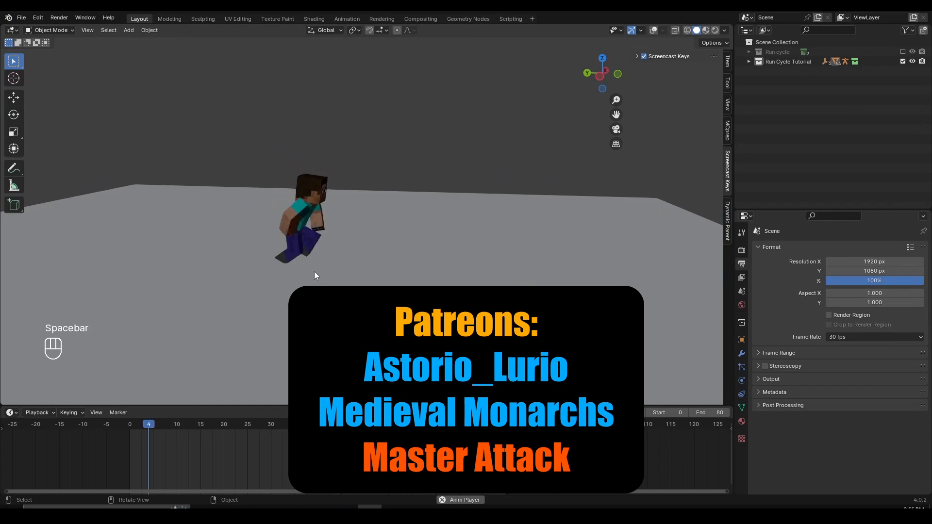